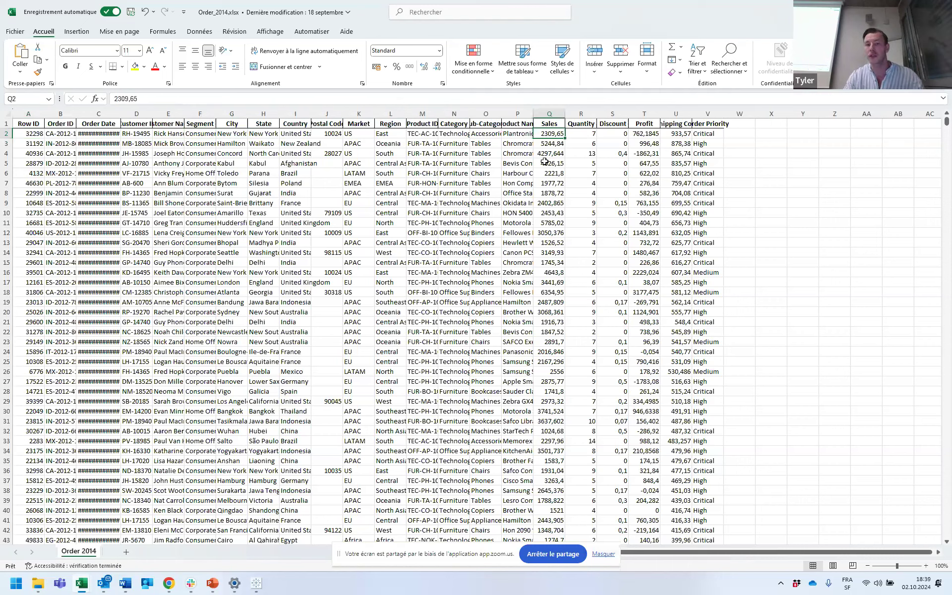
Review the Sales, Quantity, Discount and Profit columns of the first order row in the Order 2014 sheet.
{"action": "key", "text": "Right"}
{"action": "key", "text": "Right"}
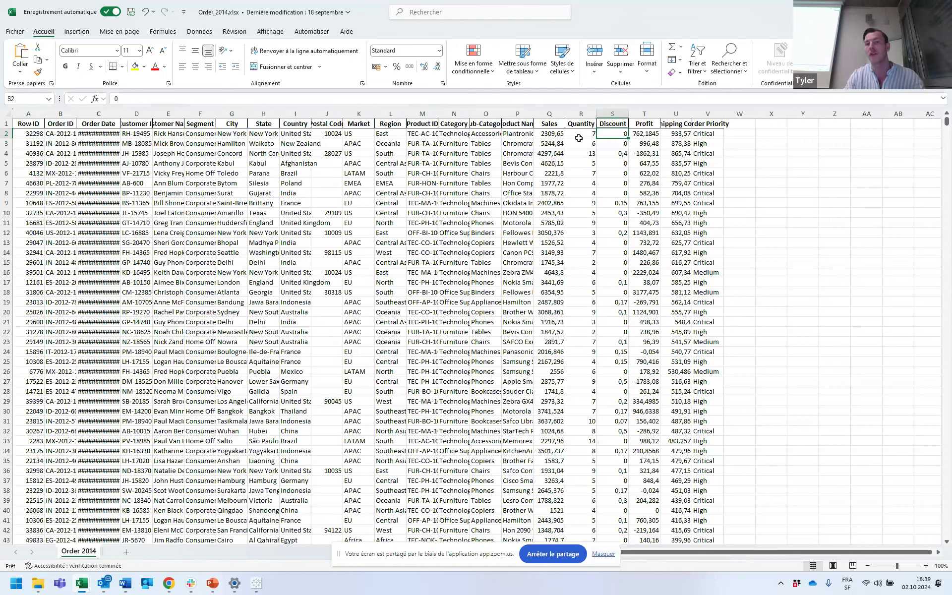
{"action": "key", "text": "Right"}
{"action": "key", "text": "Right"}
{"action": "key", "text": "Left"}
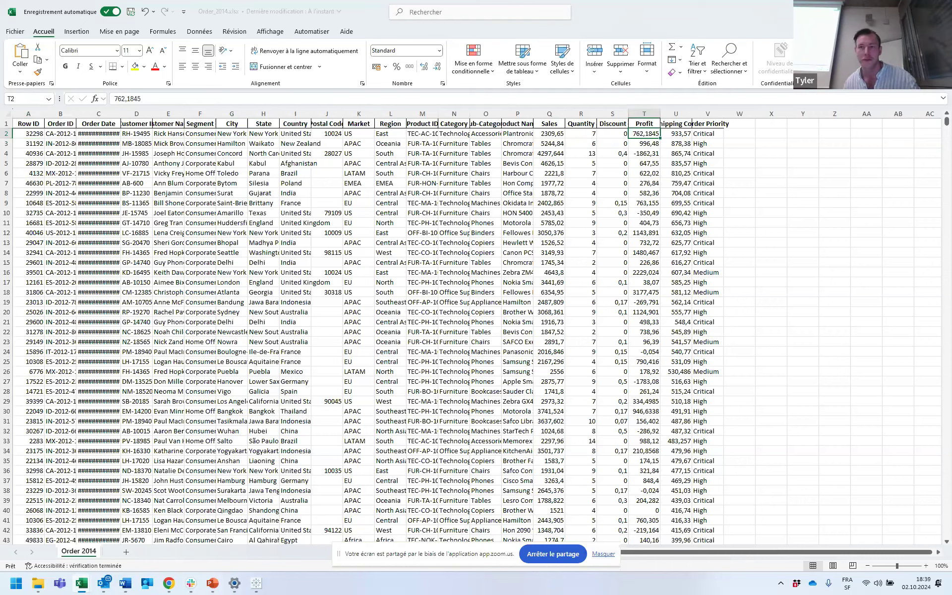
{"action": "left_click", "coordinate": [136, 134]}
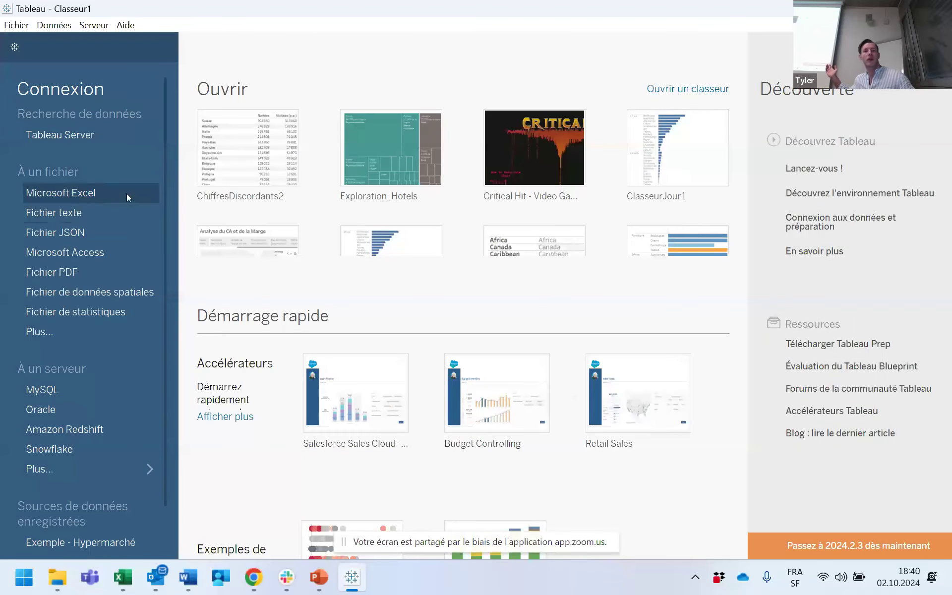
Look through Tableau's data connection options, including the full list of installed and additional server connectors.
{"action": "scroll", "coordinate": [135, 371], "scroll_direction": "down", "scroll_amount": 2}
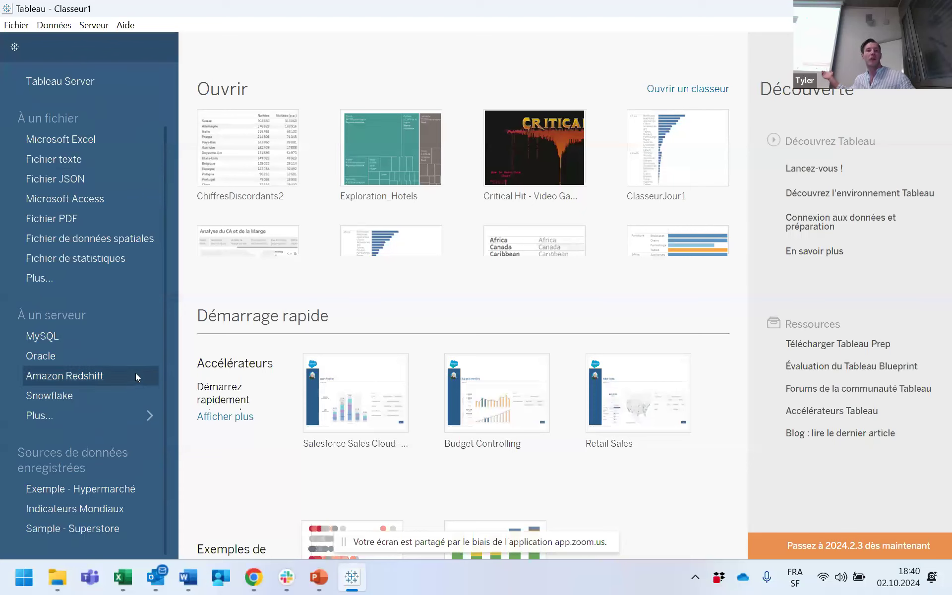
{"action": "left_click", "coordinate": [122, 411]}
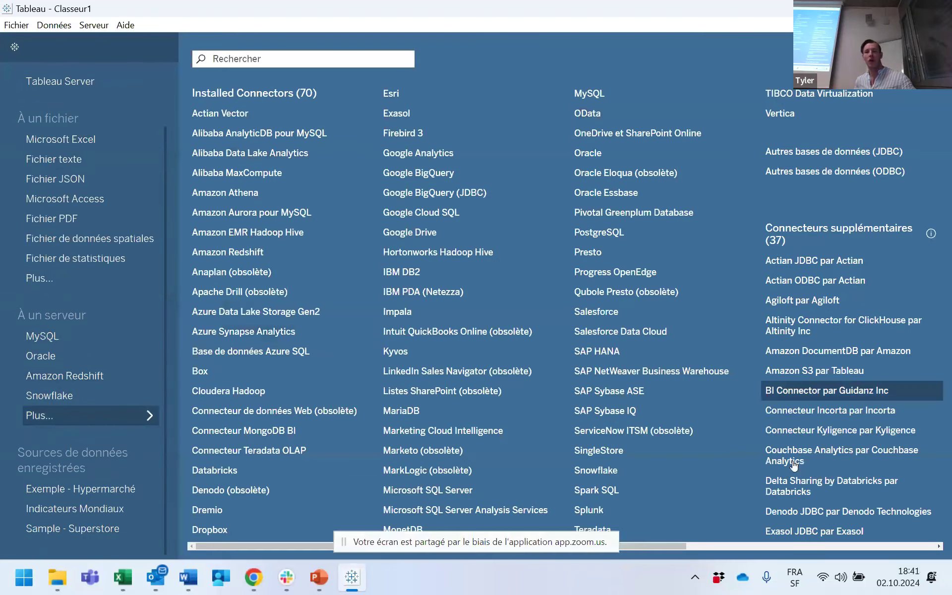
{"action": "scroll", "coordinate": [665, 262], "scroll_direction": "right", "scroll_amount": 5}
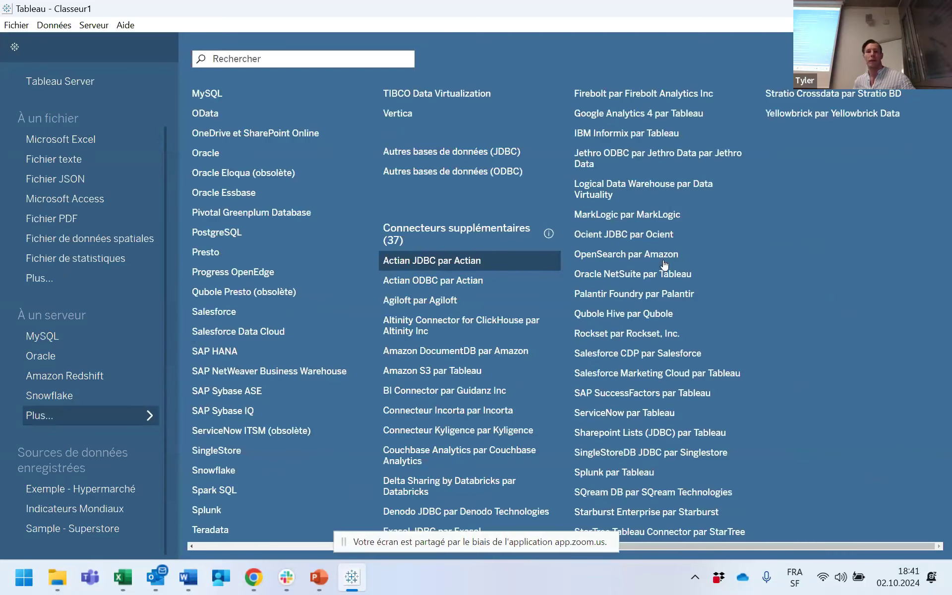
{"action": "scroll", "coordinate": [666, 265], "scroll_direction": "left", "scroll_amount": 5}
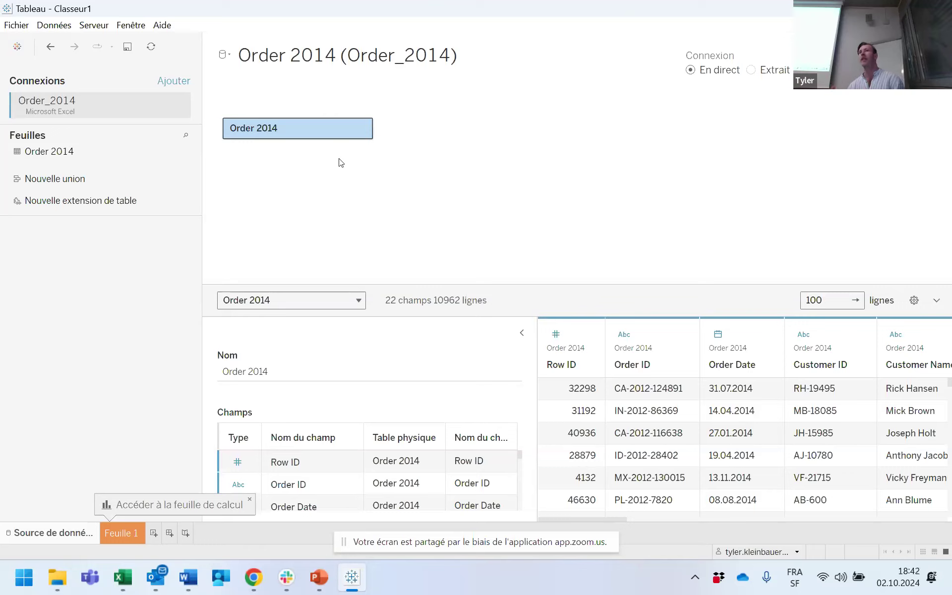
Convert the Order 2014 table into an automatic wildcard union that includes all workbooks matching Order_20*.xlsx.
{"action": "mouse_move", "coordinate": [344, 127]}
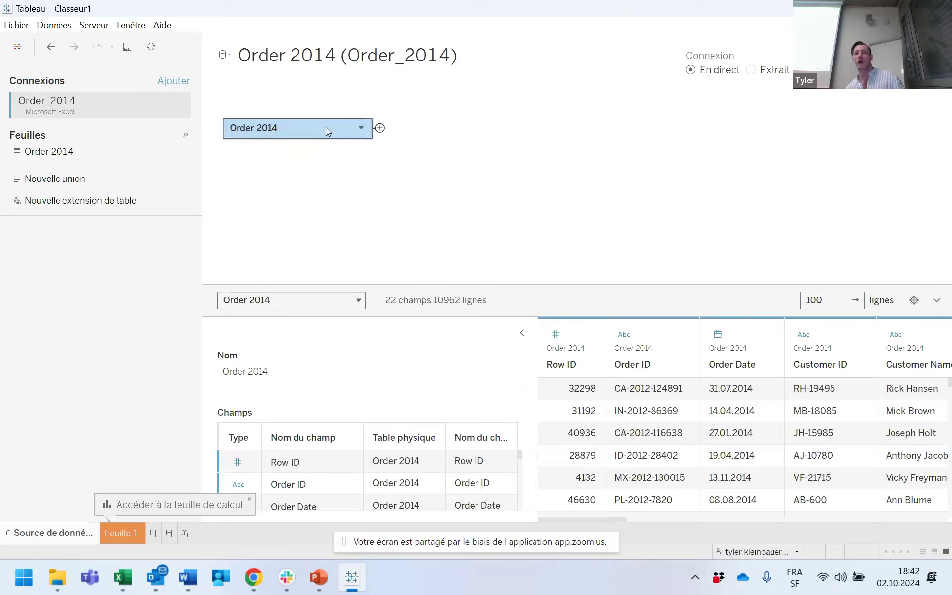
{"action": "left_click", "coordinate": [361, 129]}
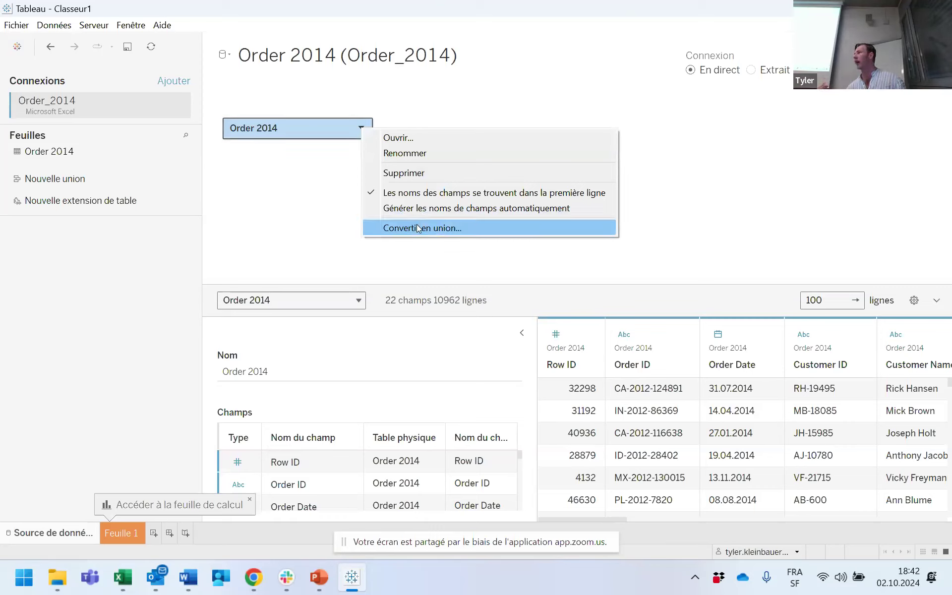
{"action": "left_click", "coordinate": [465, 226]}
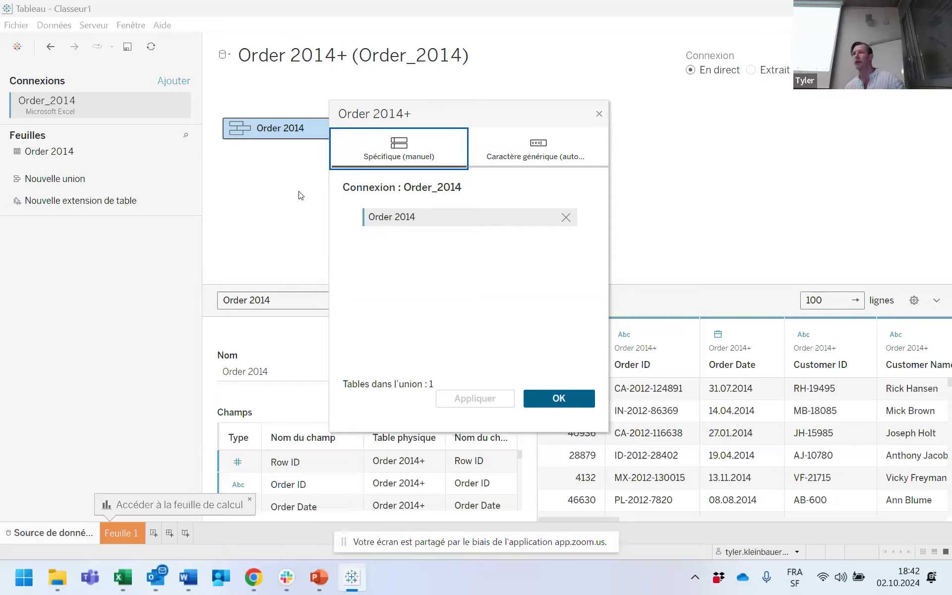
{"action": "left_click", "coordinate": [516, 148]}
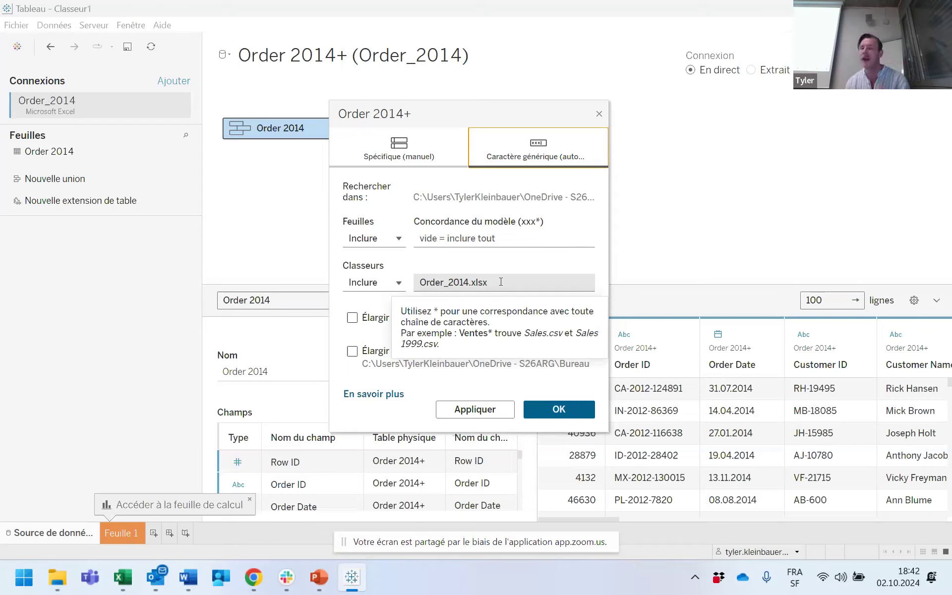
{"action": "left_click", "coordinate": [453, 281]}
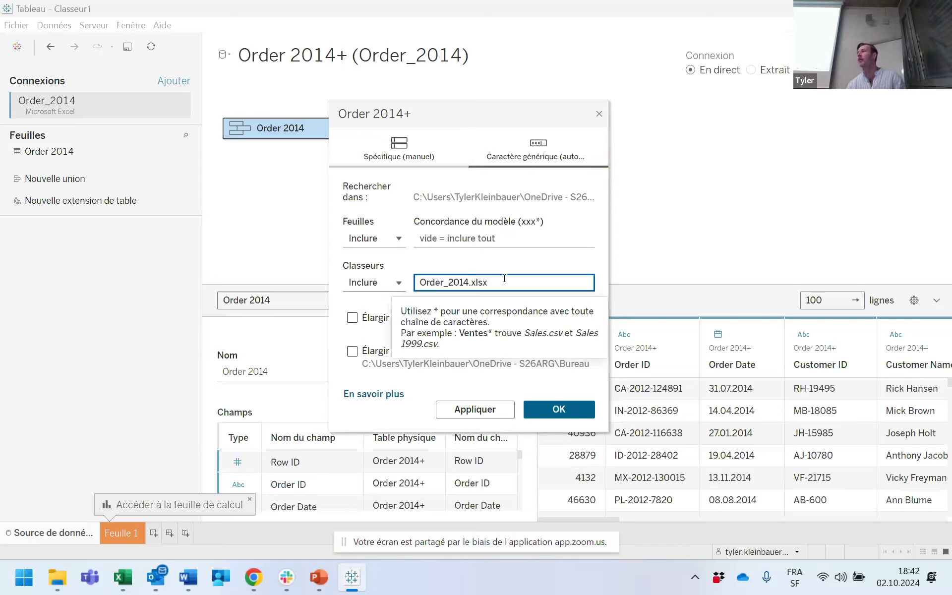
{"action": "key", "text": "BackSpace"}
{"action": "key", "text": "BackSpace"}
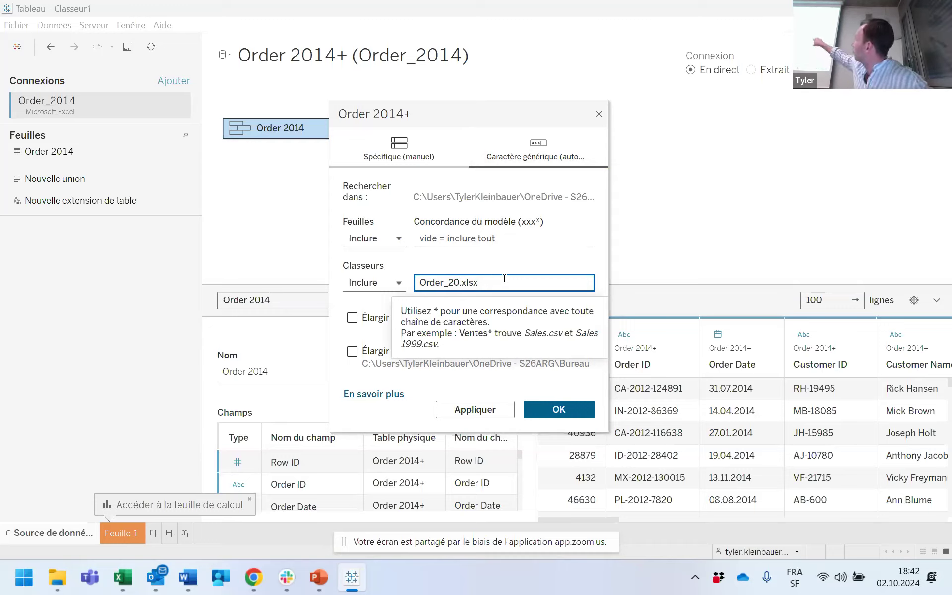
{"action": "type", "text": "*"}
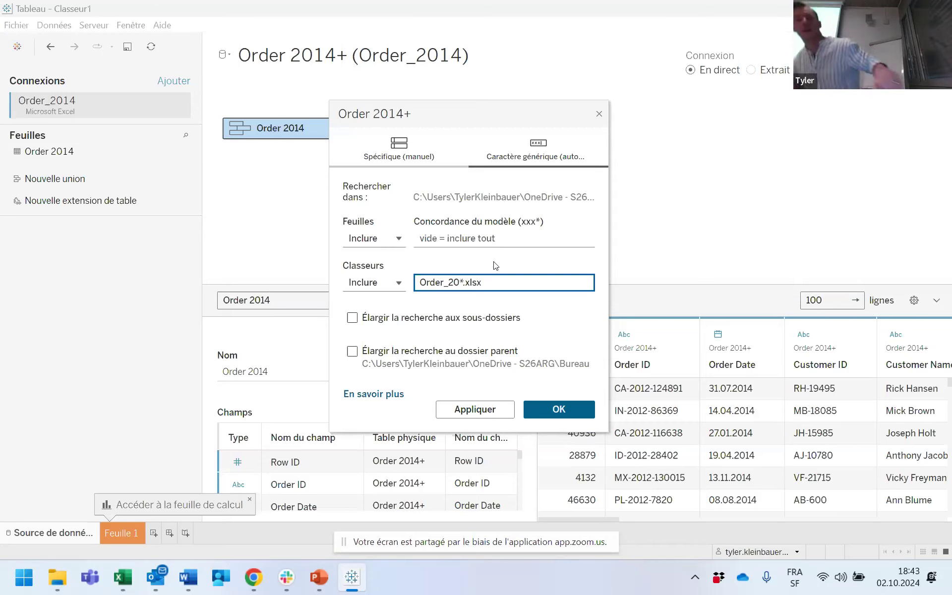
{"action": "left_click", "coordinate": [559, 410]}
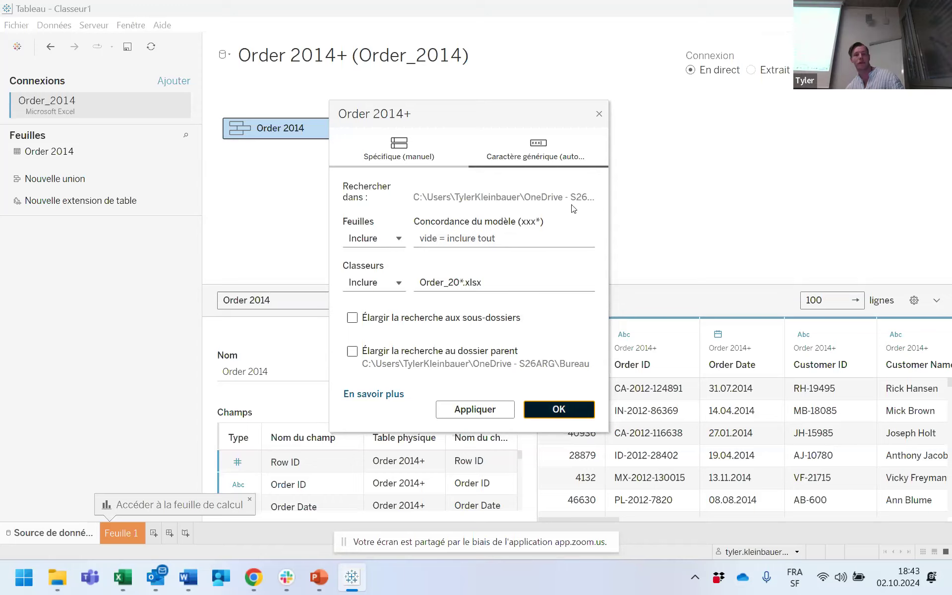
{"action": "left_click", "coordinate": [553, 408]}
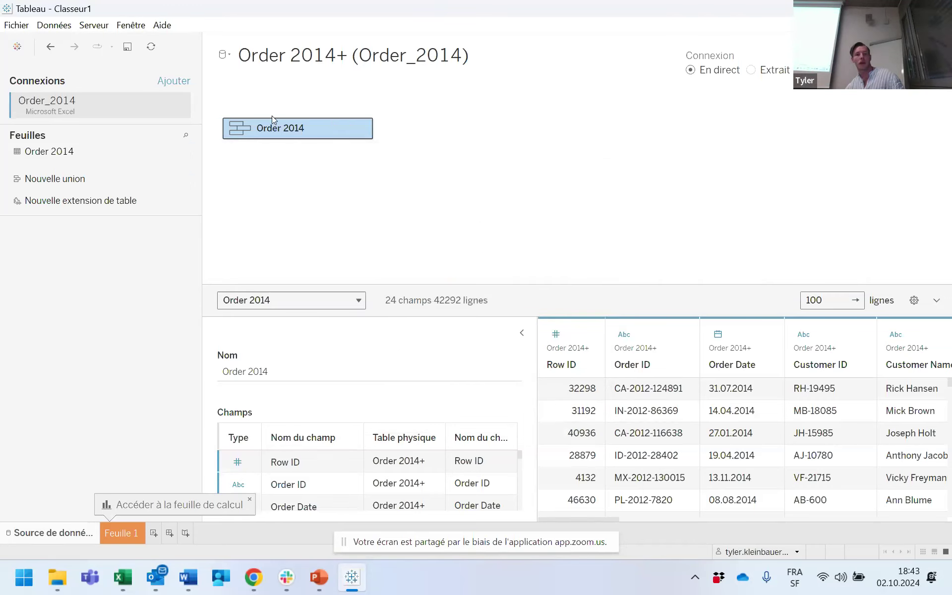
Open the physical tables of Order 2014 and join the Shipping 2014 sheet from an added Shipping_2014 Excel connection.
{"action": "mouse_move", "coordinate": [281, 127]}
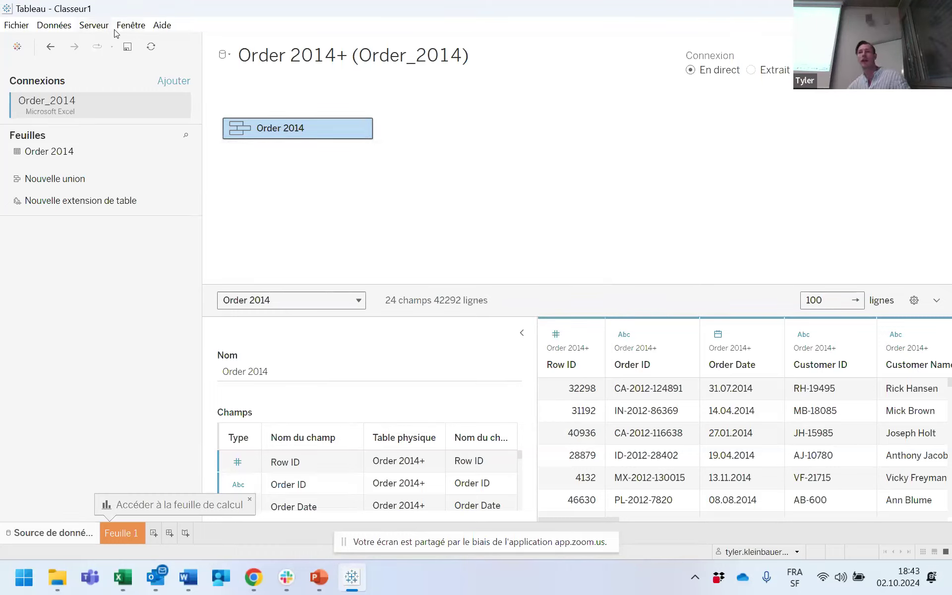
{"action": "double_click", "coordinate": [278, 130]}
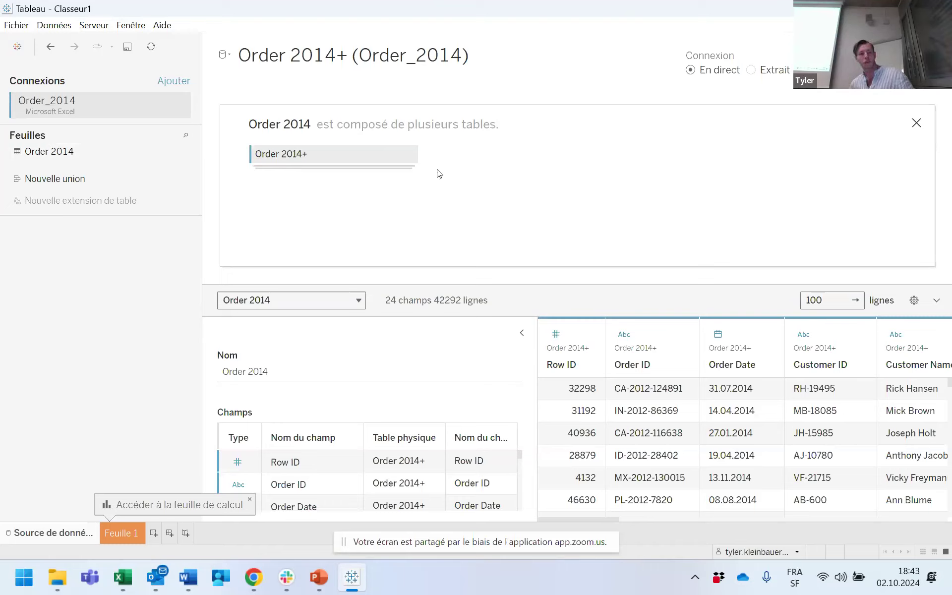
{"action": "left_click", "coordinate": [180, 82]}
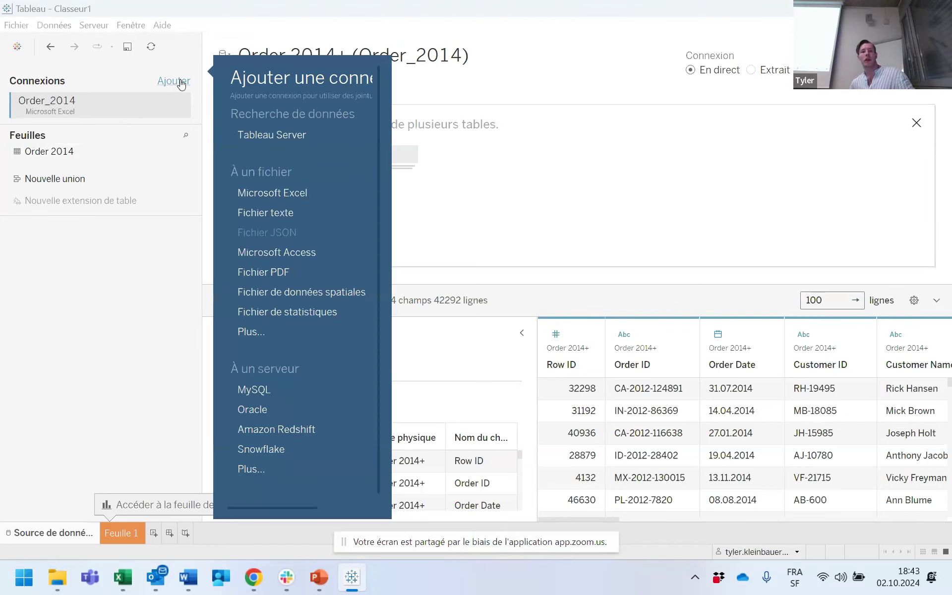
{"action": "left_click", "coordinate": [308, 198]}
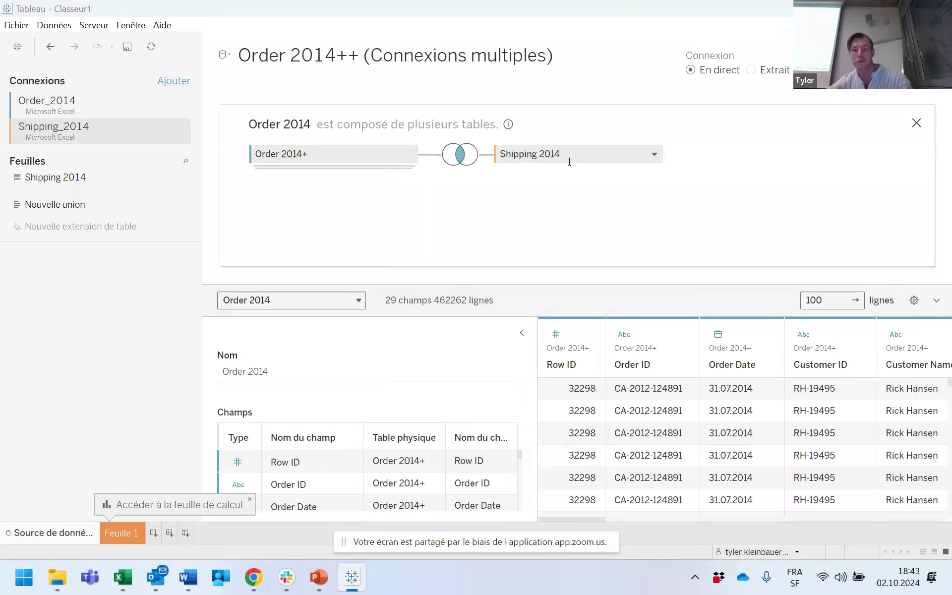
Convert the joined Shipping 2014 table into an automatic wildcard union that includes all workbooks matching Shipping_20*.xlsx.
{"action": "left_click", "coordinate": [654, 154]}
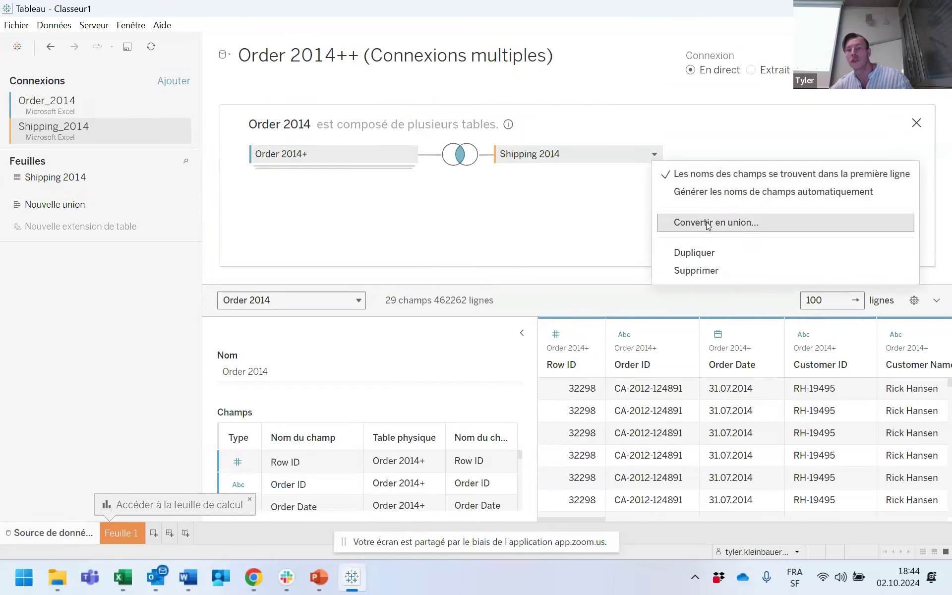
{"action": "left_click", "coordinate": [744, 225]}
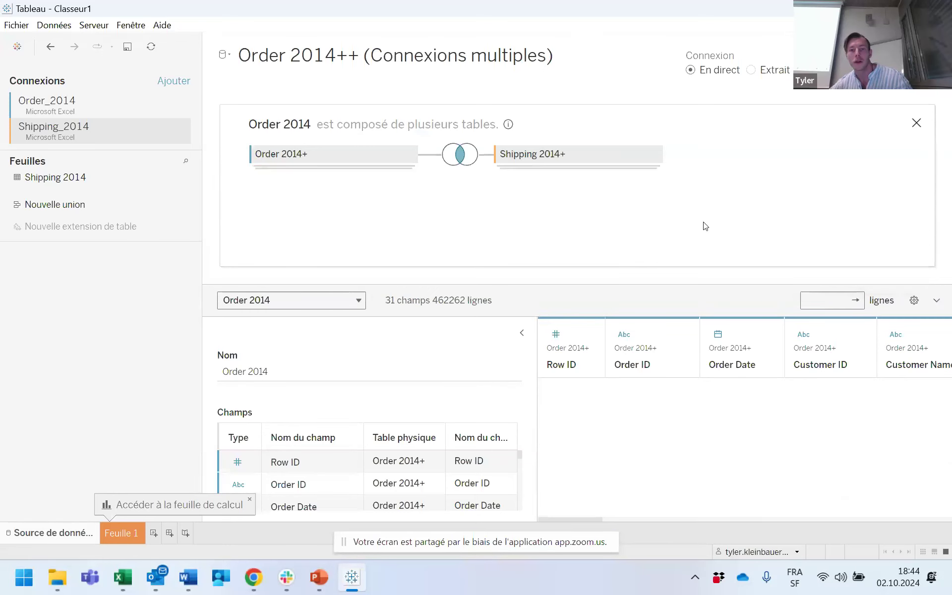
{"action": "left_click", "coordinate": [530, 164]}
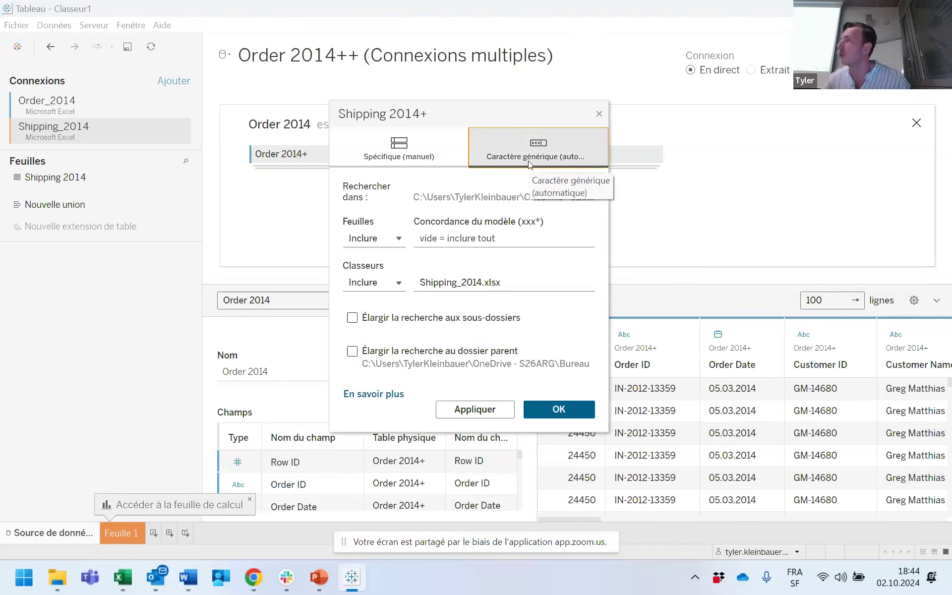
{"action": "left_click", "coordinate": [481, 285]}
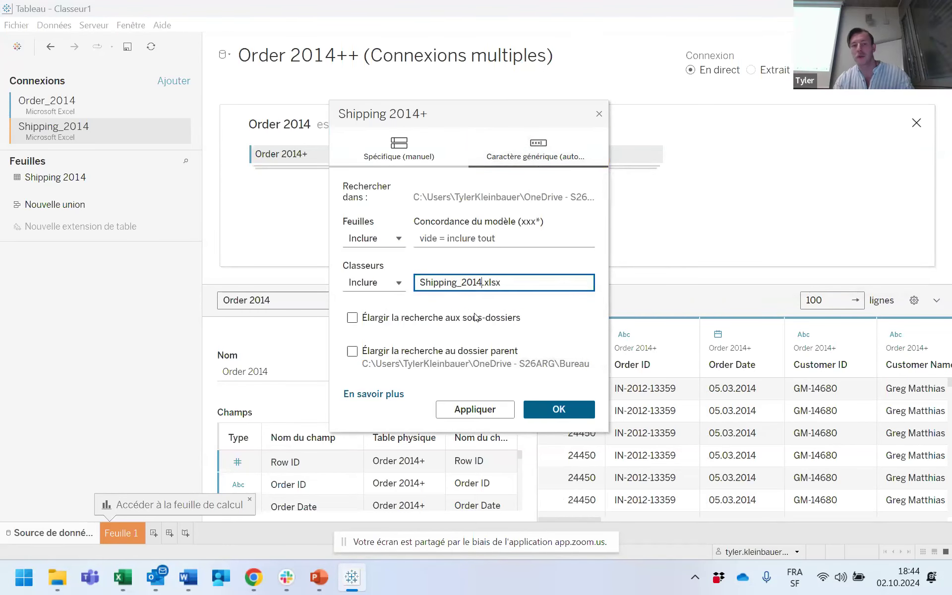
{"action": "key", "text": "BackSpace"}
{"action": "key", "text": "BackSpace"}
{"action": "type", "text": "*"}
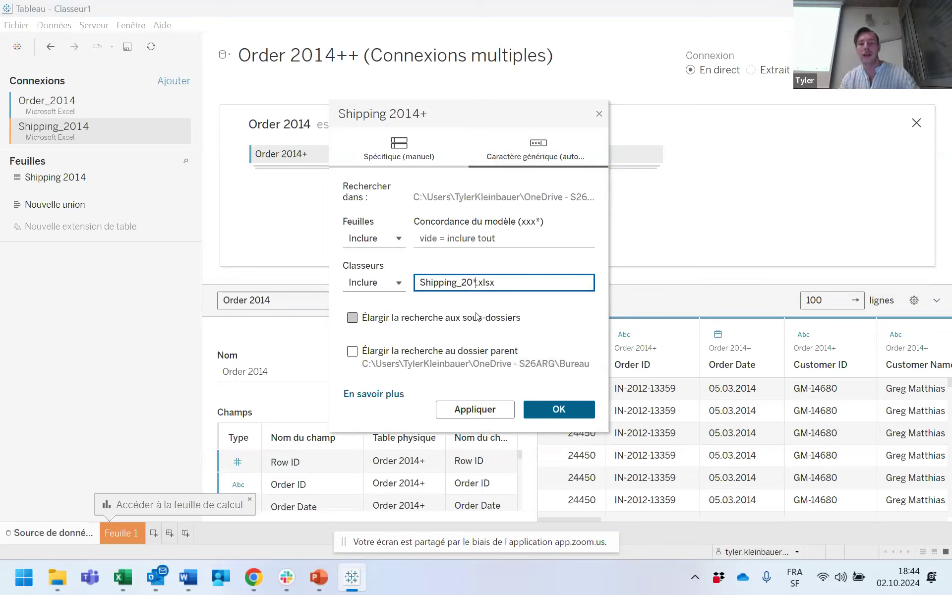
{"action": "left_click", "coordinate": [554, 412]}
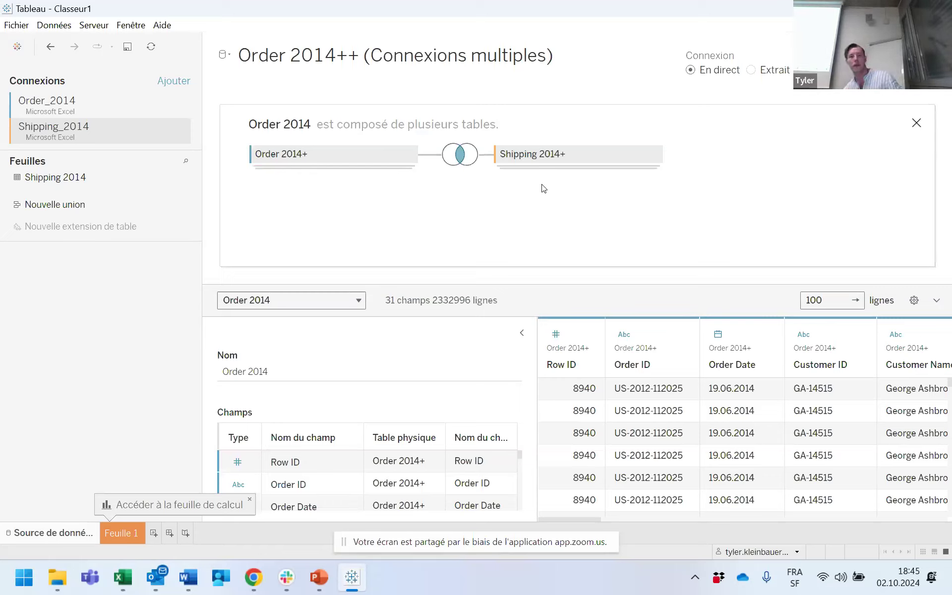
Change the inner join clause between the order and shipping unions to match Row ID with Row ID (Shipping 2014+).
{"action": "left_click", "coordinate": [453, 158]}
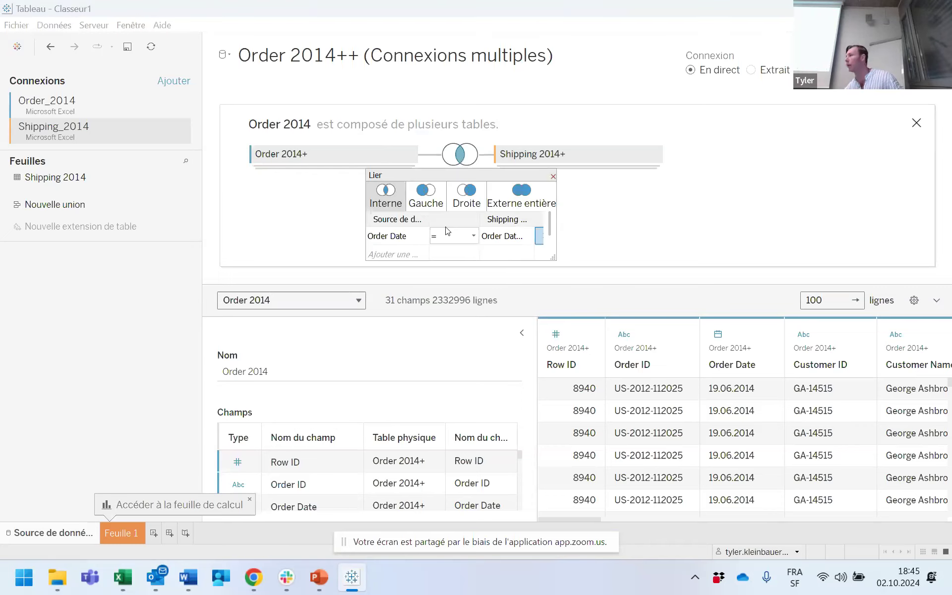
{"action": "left_click_drag", "start_coordinate": [552, 257], "coordinate": [704, 302]}
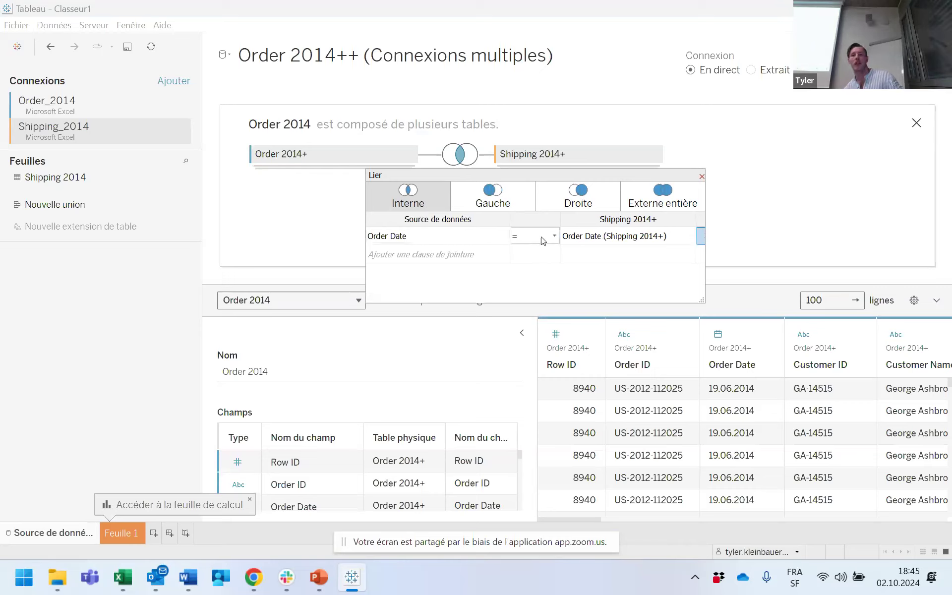
{"action": "left_click", "coordinate": [494, 241]}
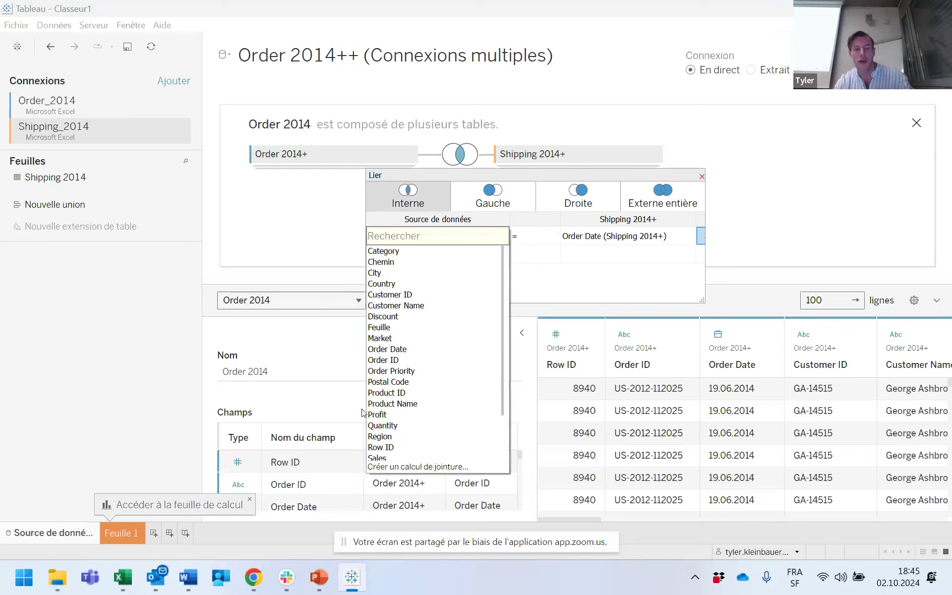
{"action": "left_click", "coordinate": [415, 448]}
{"action": "left_click", "coordinate": [584, 237]}
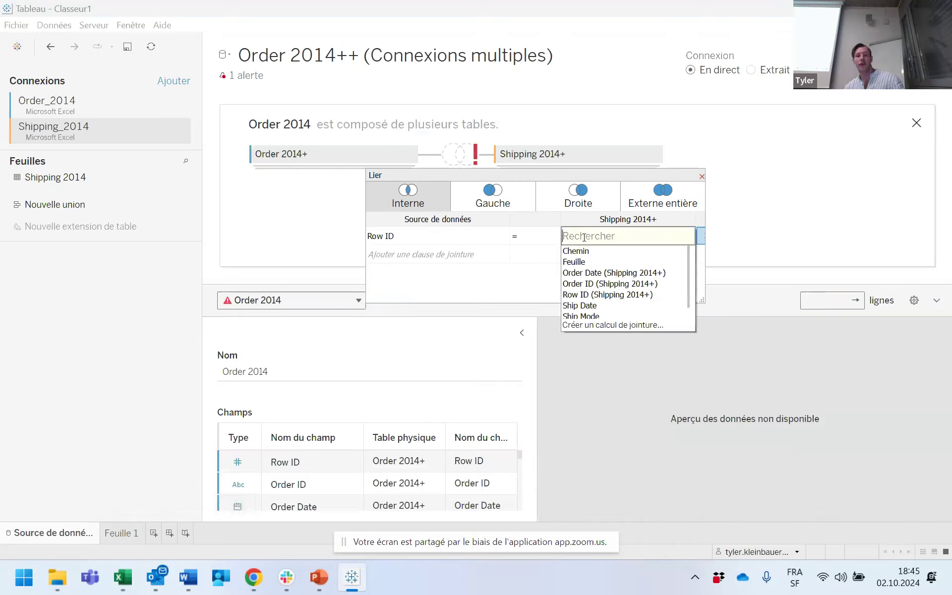
{"action": "scroll", "coordinate": [600, 308], "scroll_direction": "down", "scroll_amount": 1}
{"action": "scroll", "coordinate": [600, 309], "scroll_direction": "up", "scroll_amount": 1}
{"action": "left_click", "coordinate": [610, 272]}
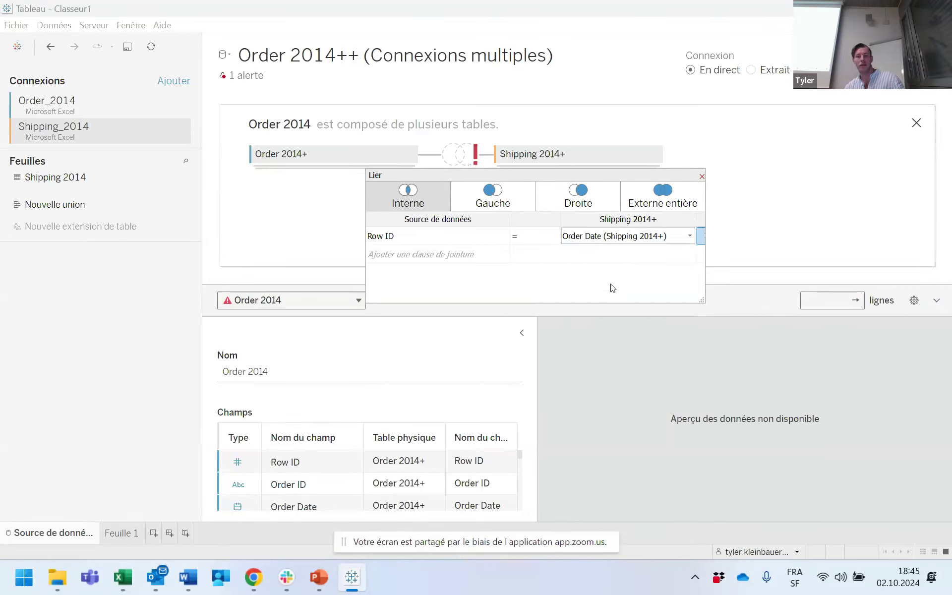
{"action": "left_click", "coordinate": [700, 176]}
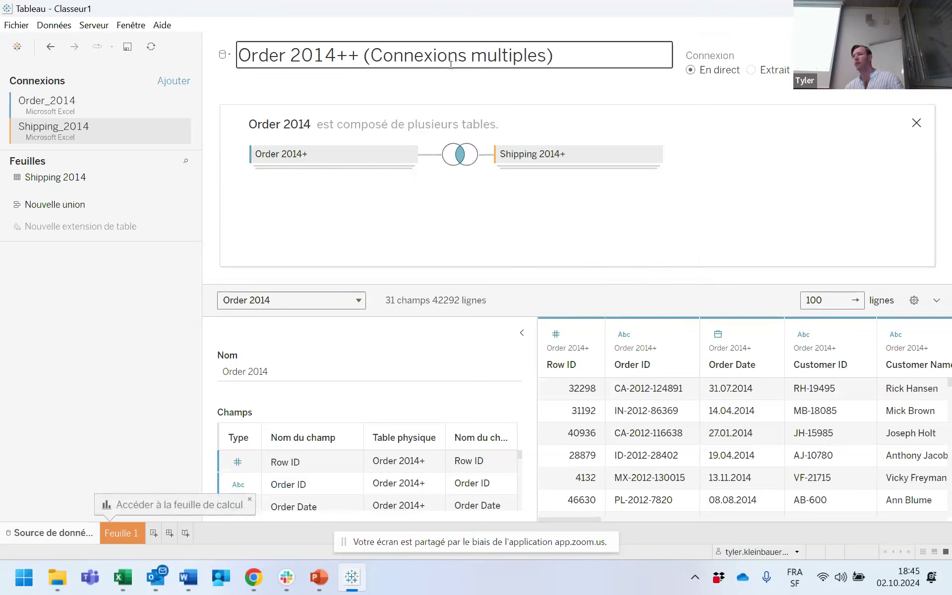
Rename the data source as Global Superstore.
{"action": "left_click", "coordinate": [568, 53]}
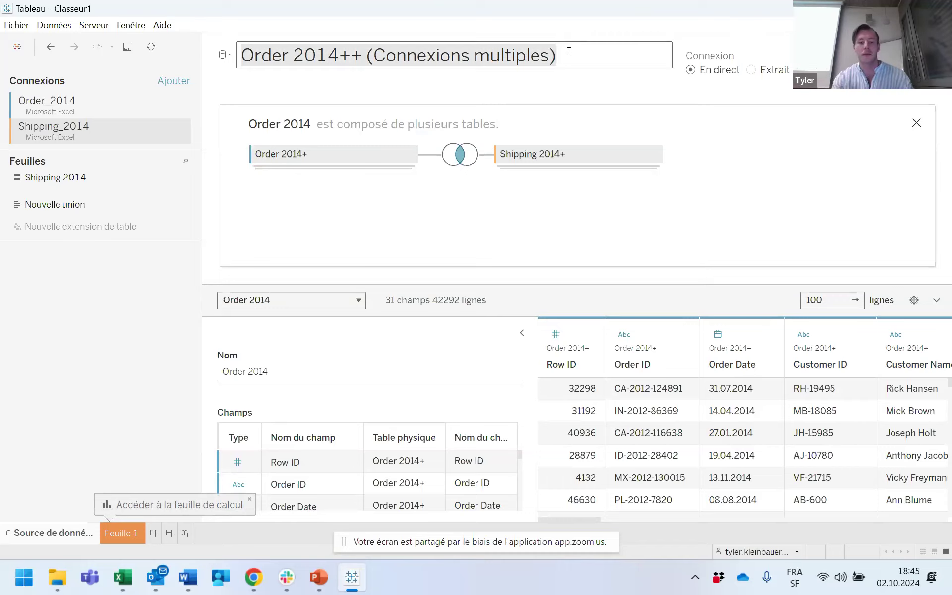
{"action": "type", "text": "Gloval"}
{"action": "key", "text": "BackSpace"}
{"action": "key", "text": "BackSpace"}
{"action": "key", "text": "BackSpace"}
{"action": "type", "text": "bal "}
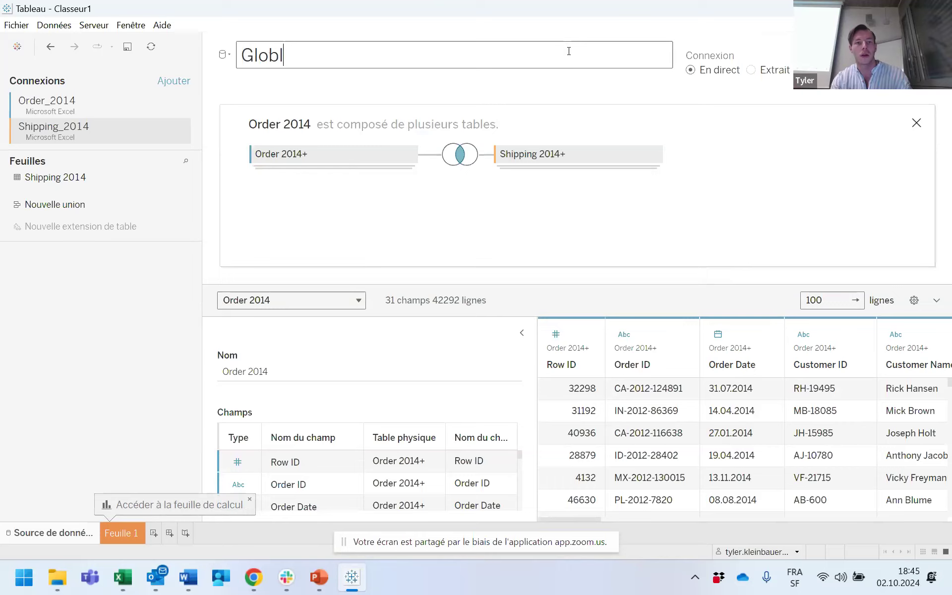
{"action": "type", "text": "Superstore"}
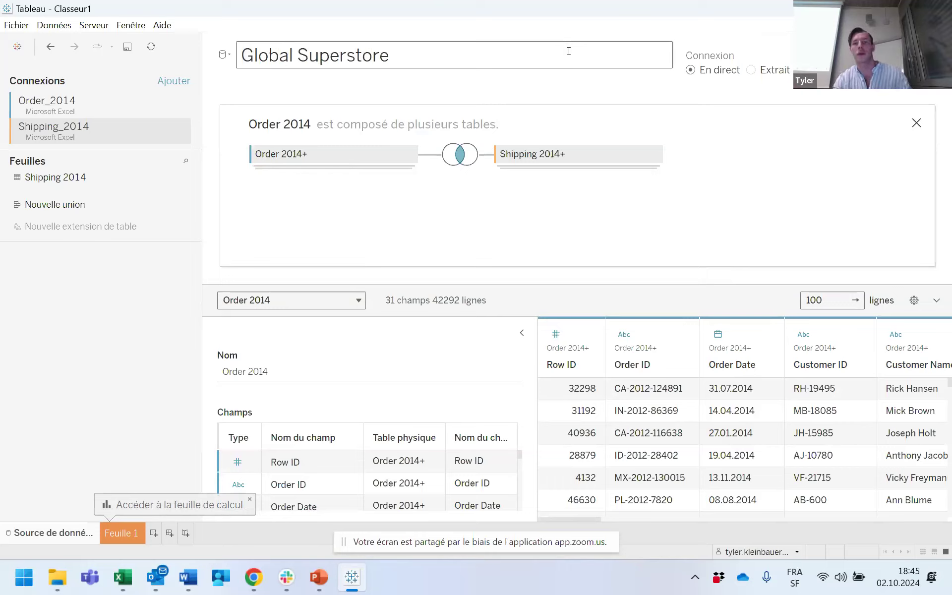
Close the physical table view of Order 2014 and go to the Feuille 1 worksheet.
{"action": "key", "text": "Return"}
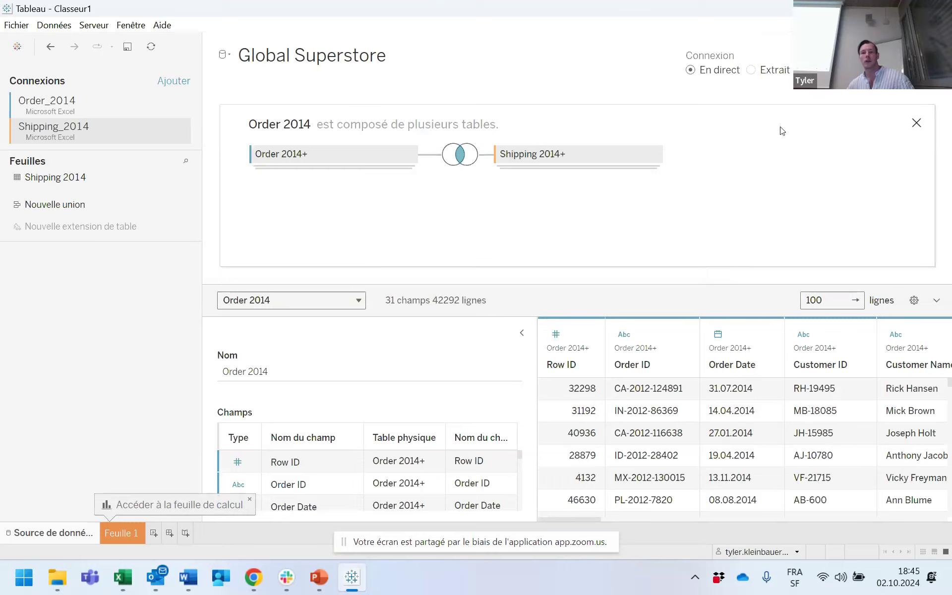
{"action": "left_click", "coordinate": [916, 123]}
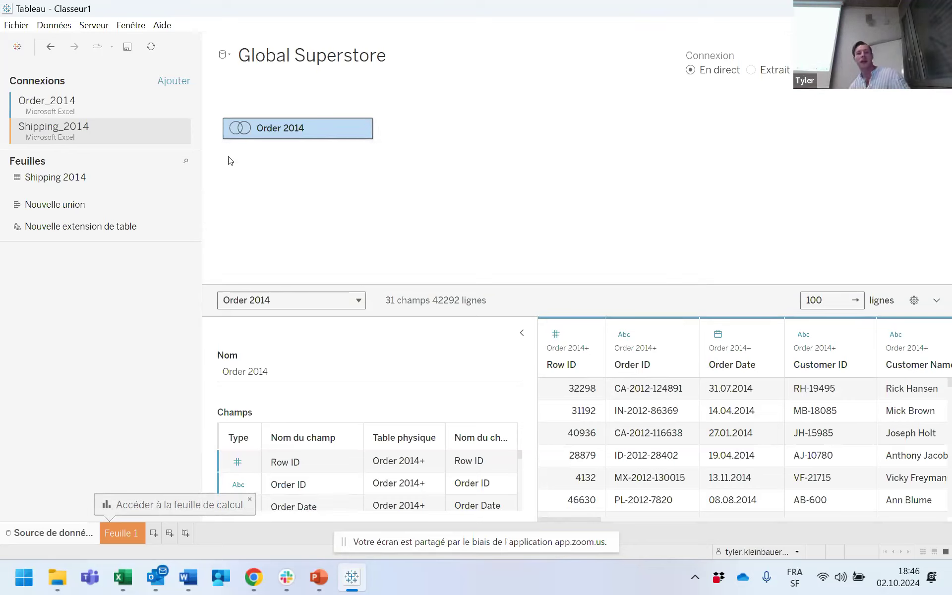
{"action": "left_click", "coordinate": [128, 531]}
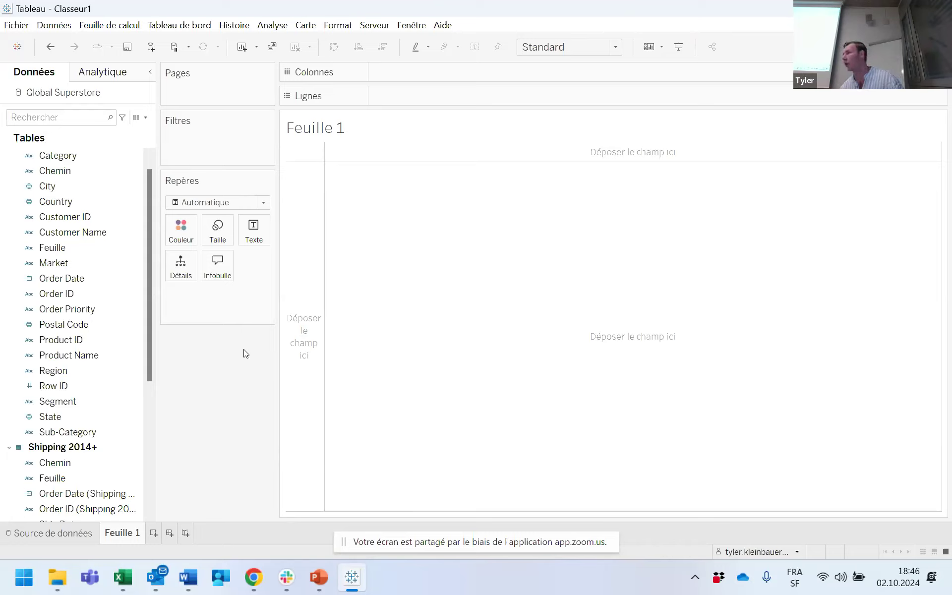
Place Category on the rows, try it on the columns, and return it to the rows.
{"action": "left_click", "coordinate": [59, 156]}
{"action": "left_click_drag", "start_coordinate": [59, 157], "coordinate": [438, 96]}
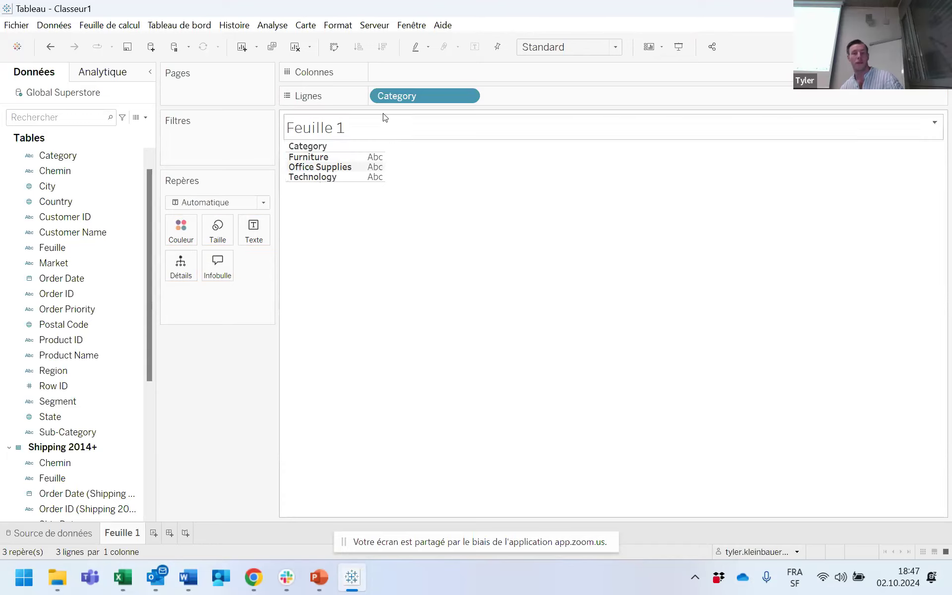
{"action": "left_click_drag", "start_coordinate": [409, 95], "coordinate": [416, 71]}
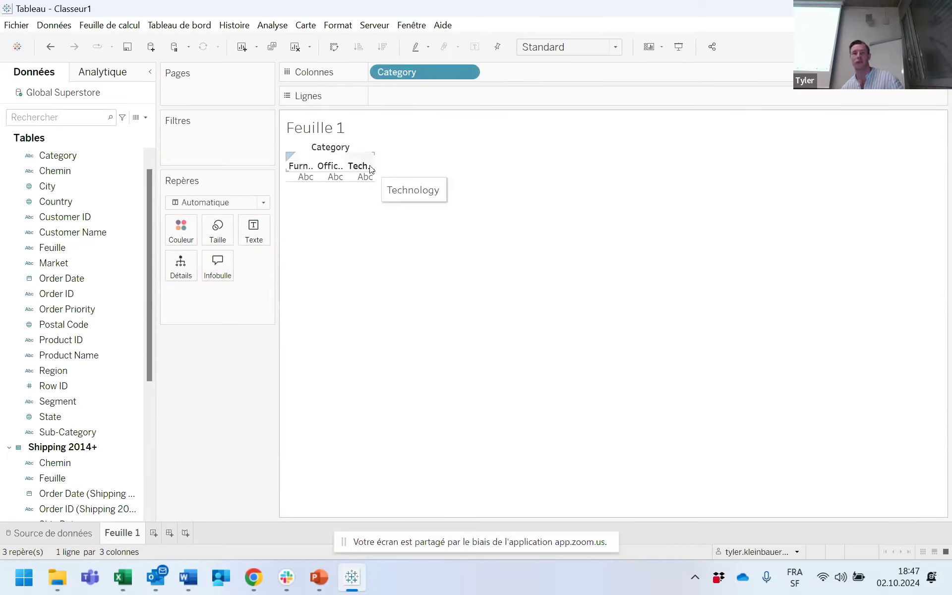
{"action": "left_click_drag", "start_coordinate": [396, 81], "coordinate": [401, 97]}
Add the Sales measure from Order 2014+ to the columns to chart summed sales by Category.
{"action": "left_click", "coordinate": [106, 159]}
{"action": "scroll", "coordinate": [94, 182], "scroll_direction": "up", "scroll_amount": 1}
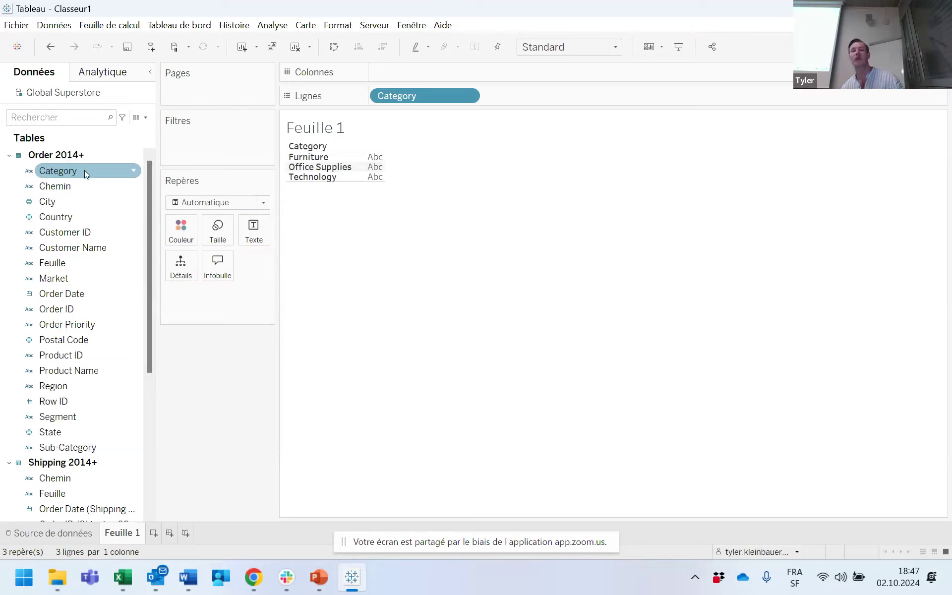
{"action": "scroll", "coordinate": [65, 248], "scroll_direction": "down", "scroll_amount": 5}
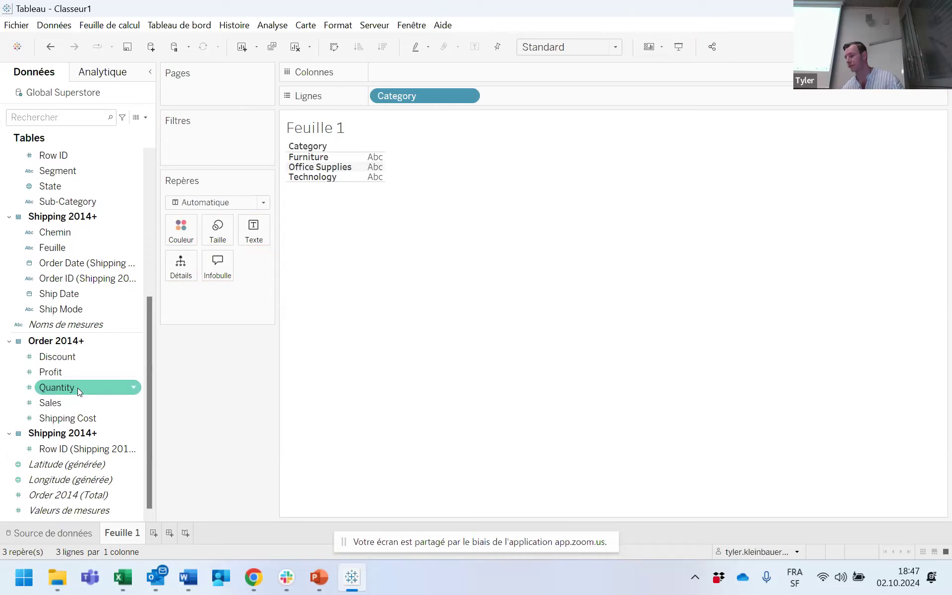
{"action": "scroll", "coordinate": [64, 377], "scroll_direction": "up", "scroll_amount": 5}
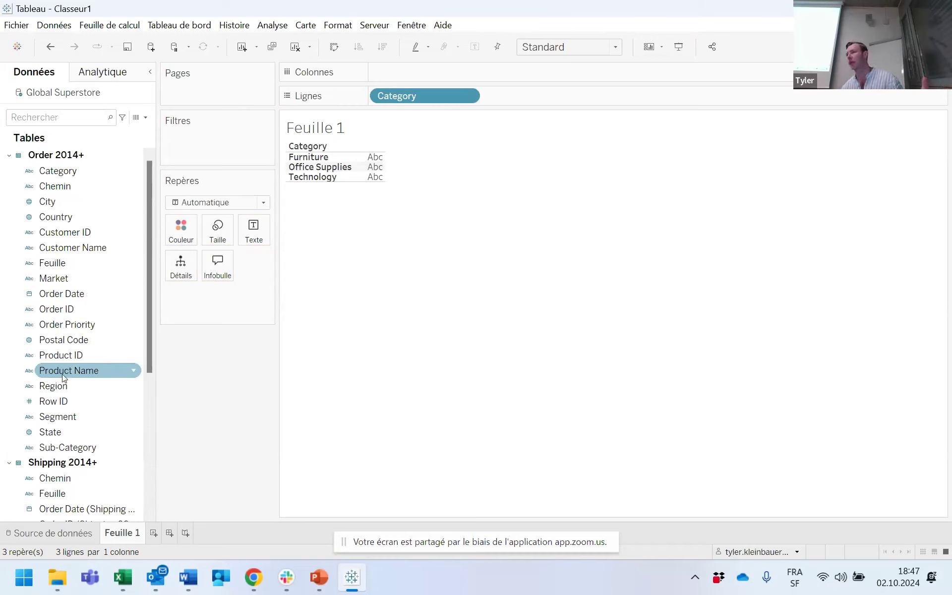
{"action": "scroll", "coordinate": [61, 374], "scroll_direction": "down", "scroll_amount": 5}
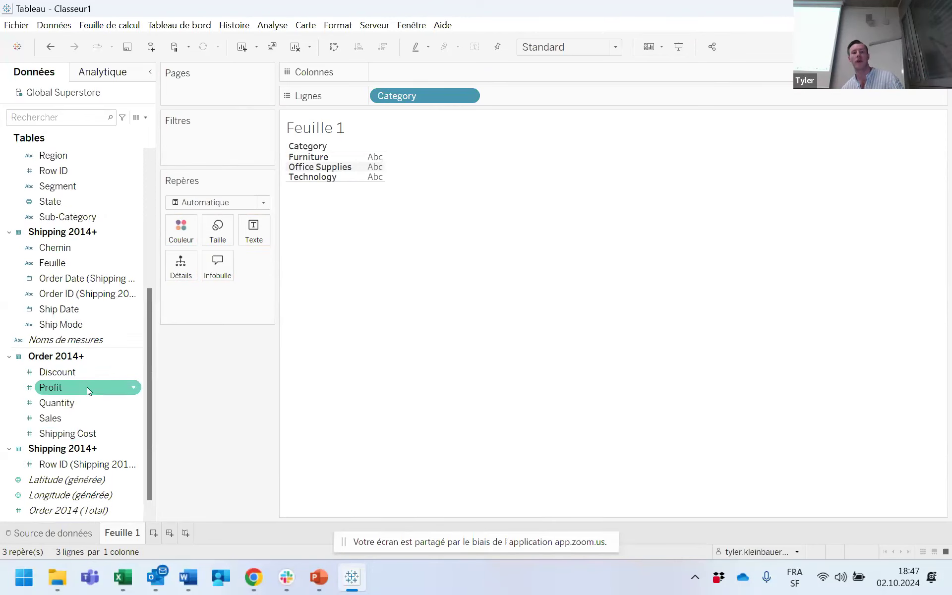
{"action": "scroll", "coordinate": [79, 393], "scroll_direction": "up", "scroll_amount": 4}
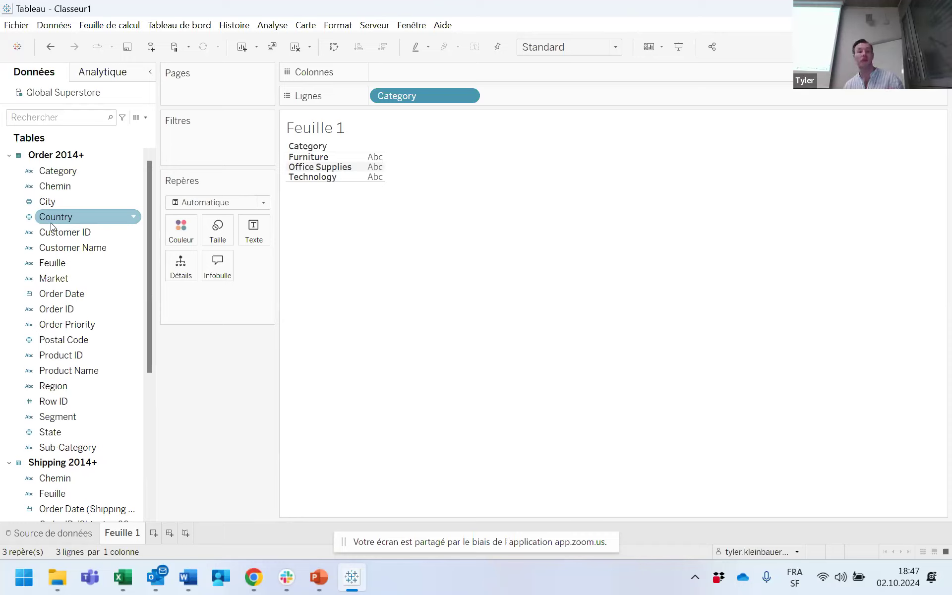
{"action": "scroll", "coordinate": [99, 294], "scroll_direction": "down", "scroll_amount": 5}
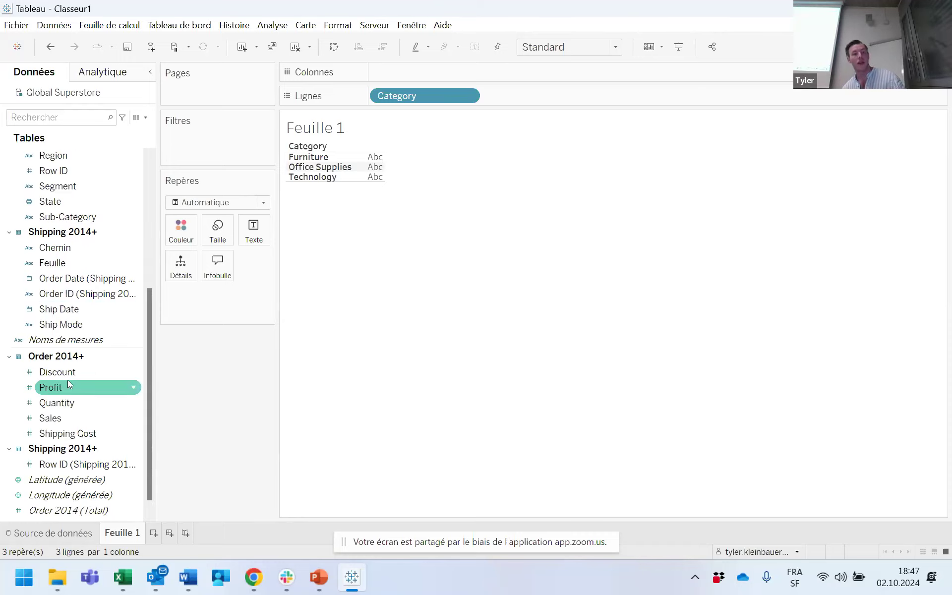
{"action": "scroll", "coordinate": [70, 378], "scroll_direction": "down", "scroll_amount": 1}
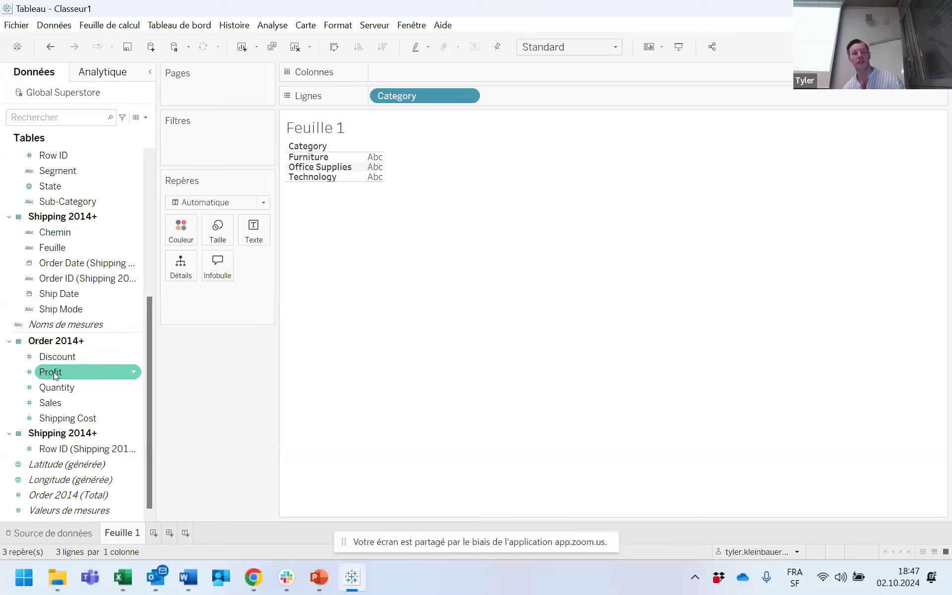
{"action": "left_click_drag", "start_coordinate": [66, 402], "coordinate": [404, 71]}
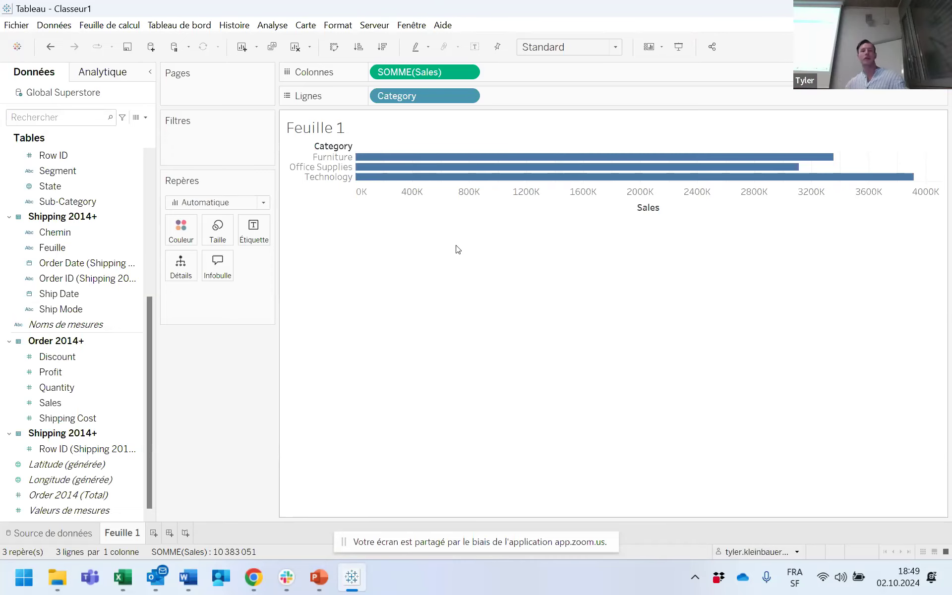
Examine the Category and Sales fields in the tooltip editor, accept it unchanged, and inspect a bar's tooltip.
{"action": "left_click", "coordinate": [218, 268]}
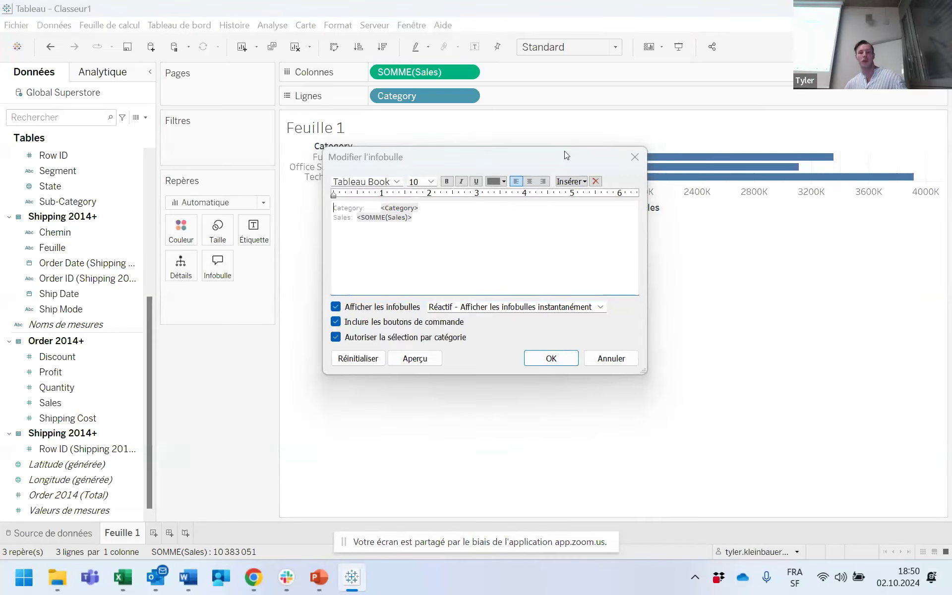
{"action": "left_click", "coordinate": [542, 357]}
{"action": "mouse_move", "coordinate": [609, 161]}
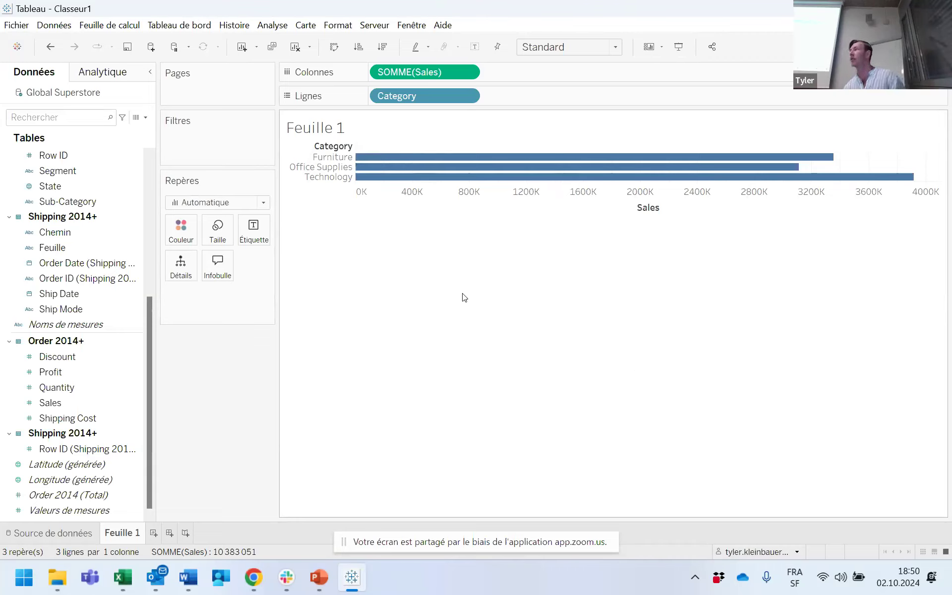
Search the fields for "sub" and place Sub-Category after Category on the rows.
{"action": "scroll", "coordinate": [85, 263], "scroll_direction": "up", "scroll_amount": 4}
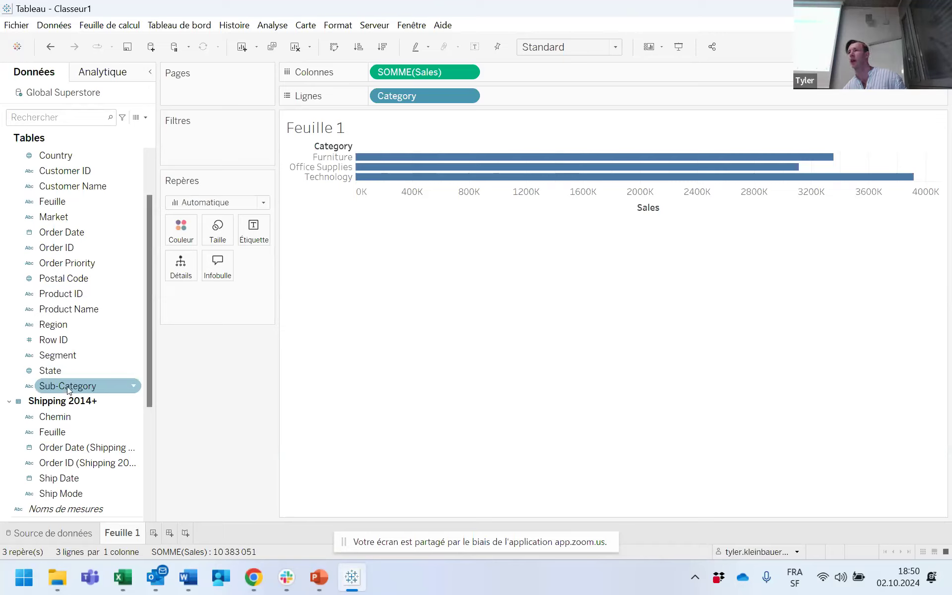
{"action": "left_click", "coordinate": [66, 117]}
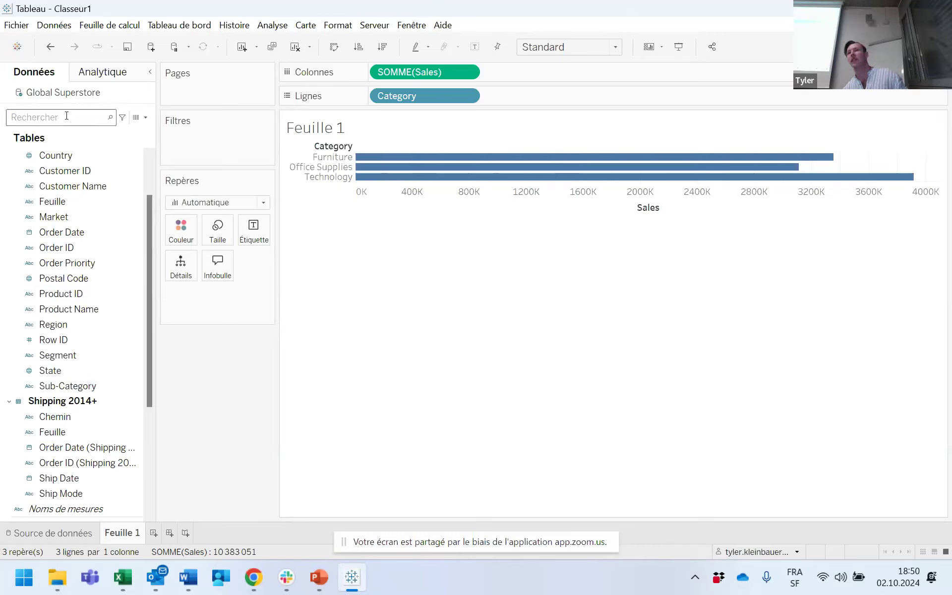
{"action": "type", "text": "sub"}
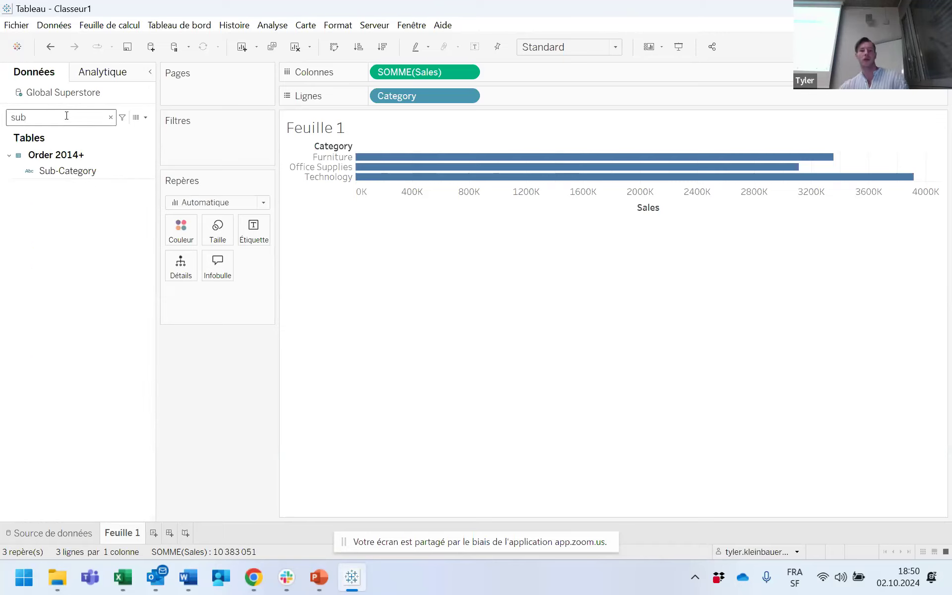
{"action": "left_click", "coordinate": [73, 170]}
{"action": "left_click_drag", "start_coordinate": [73, 170], "coordinate": [543, 97]}
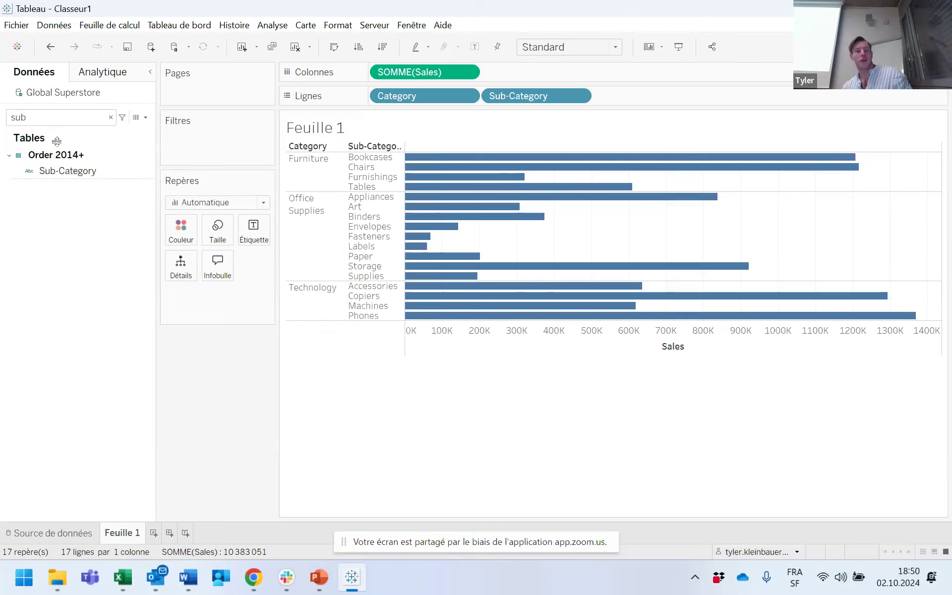
Clear the field search and color the sales bars by Profit.
{"action": "left_click", "coordinate": [93, 119]}
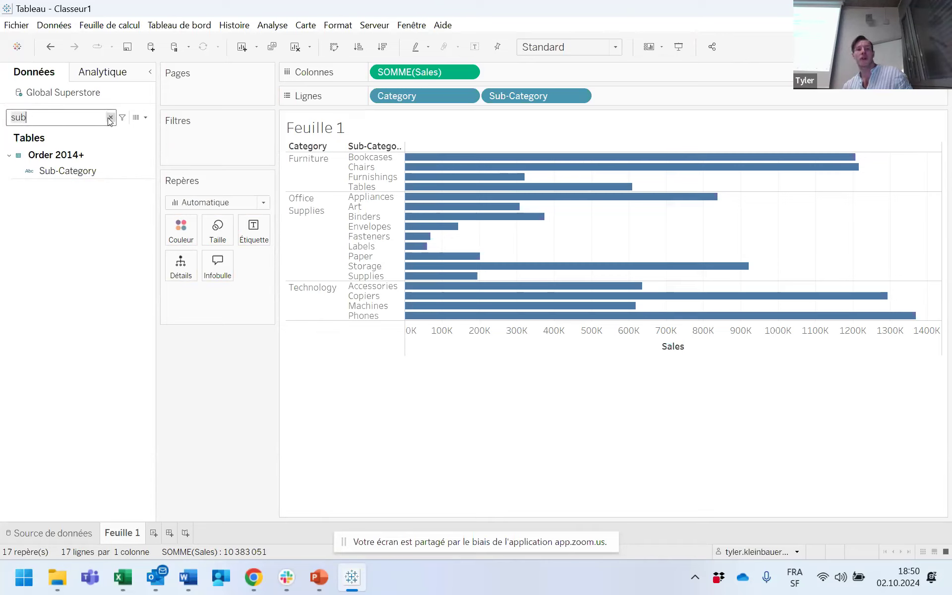
{"action": "left_click", "coordinate": [111, 117]}
{"action": "scroll", "coordinate": [99, 382], "scroll_direction": "down", "scroll_amount": 5}
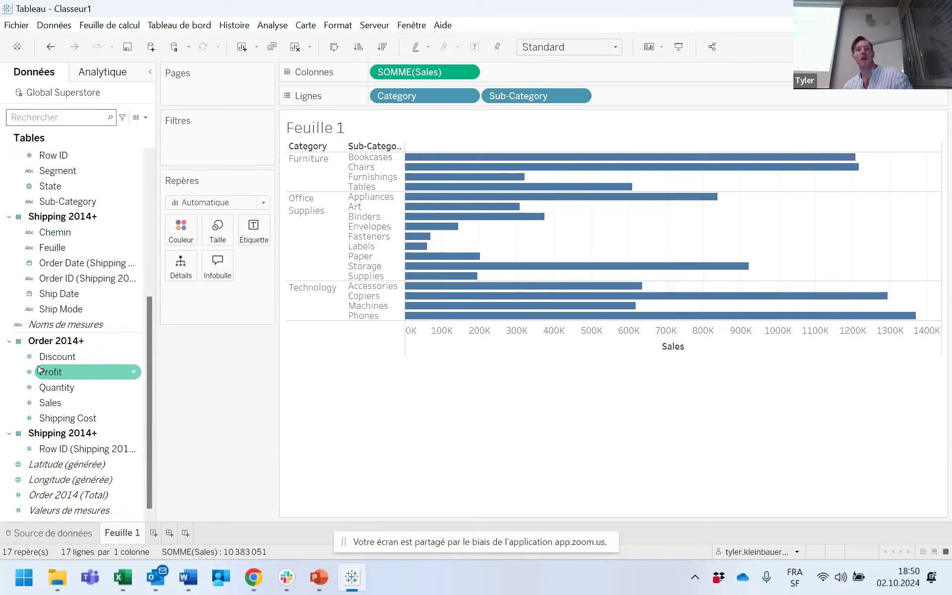
{"action": "left_click_drag", "start_coordinate": [43, 372], "coordinate": [173, 232]}
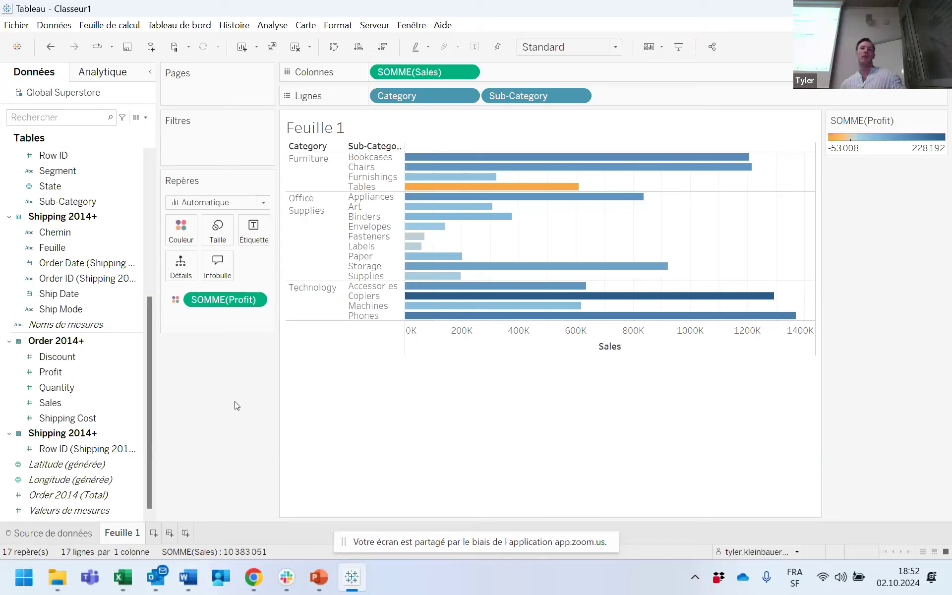
Add a Segment filter that includes Consumer, Corporate and Home Office, and inspect the tooltip of the Tables bar.
{"action": "scroll", "coordinate": [99, 240], "scroll_direction": "up", "scroll_amount": 2}
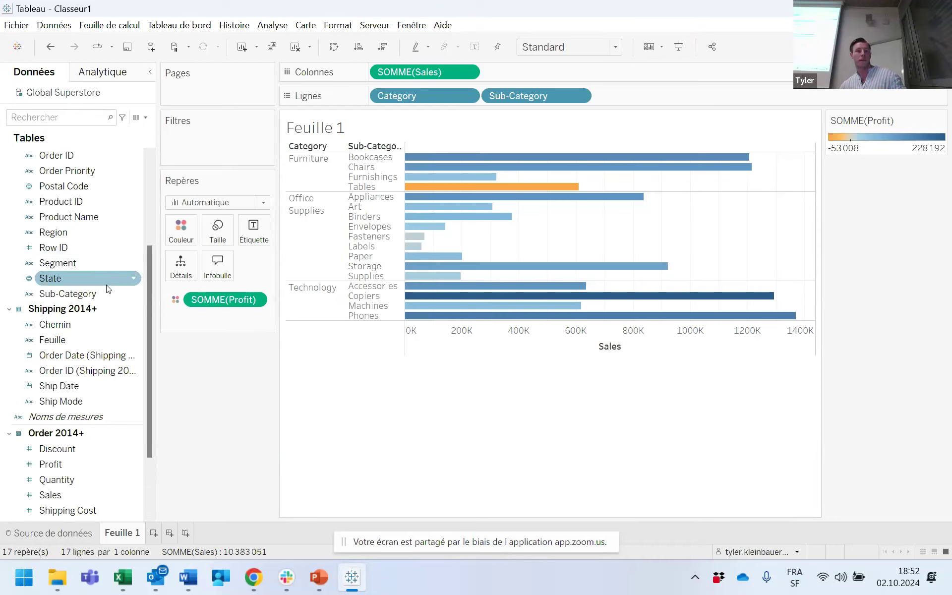
{"action": "left_click_drag", "start_coordinate": [62, 269], "coordinate": [199, 144]}
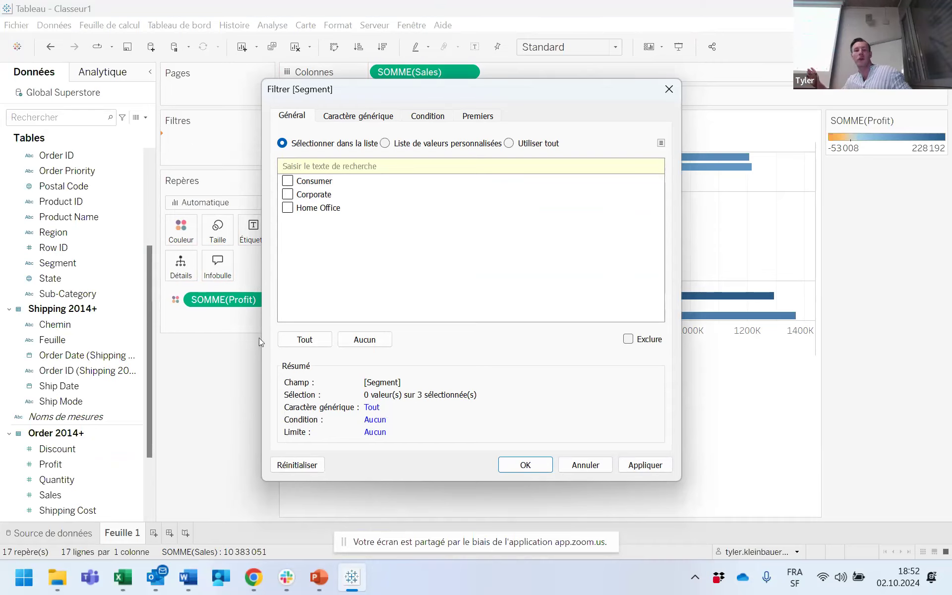
{"action": "left_click", "coordinate": [293, 344]}
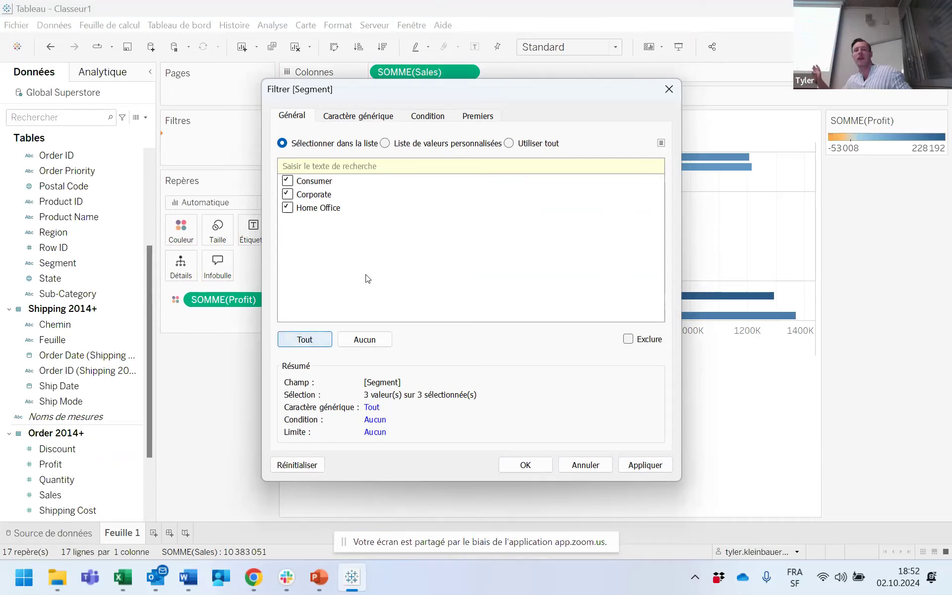
{"action": "left_click", "coordinate": [526, 464]}
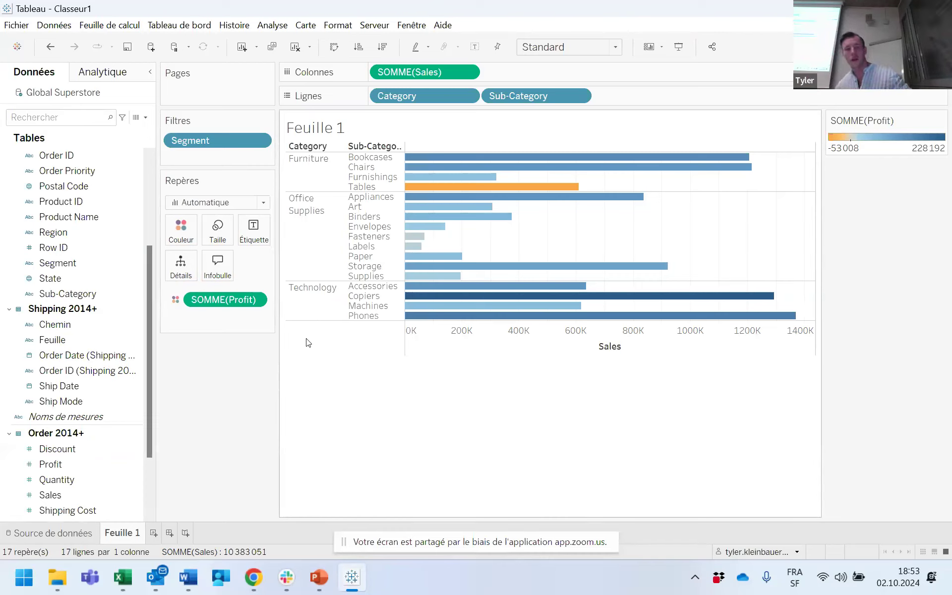
{"action": "mouse_move", "coordinate": [515, 157]}
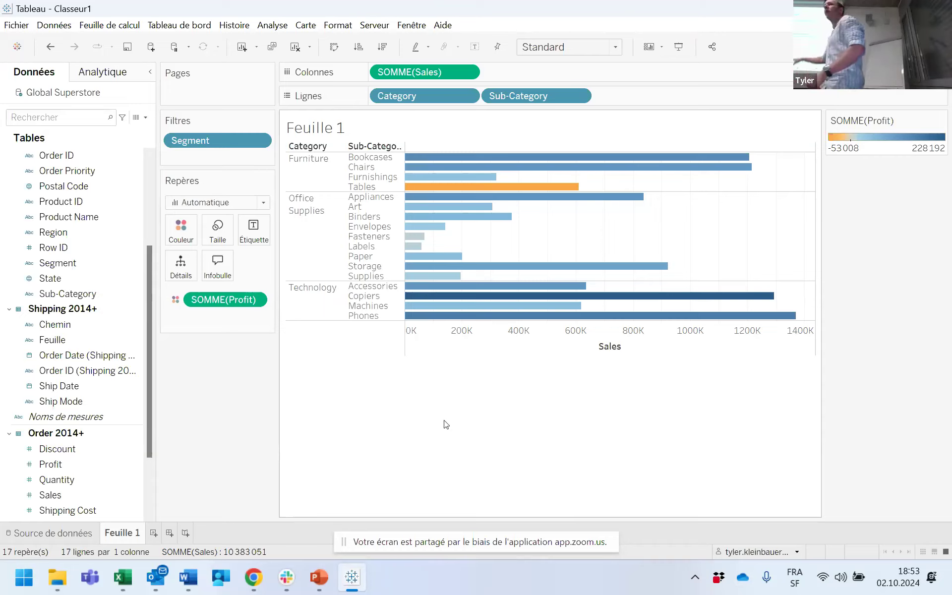
{"action": "mouse_move", "coordinate": [462, 191]}
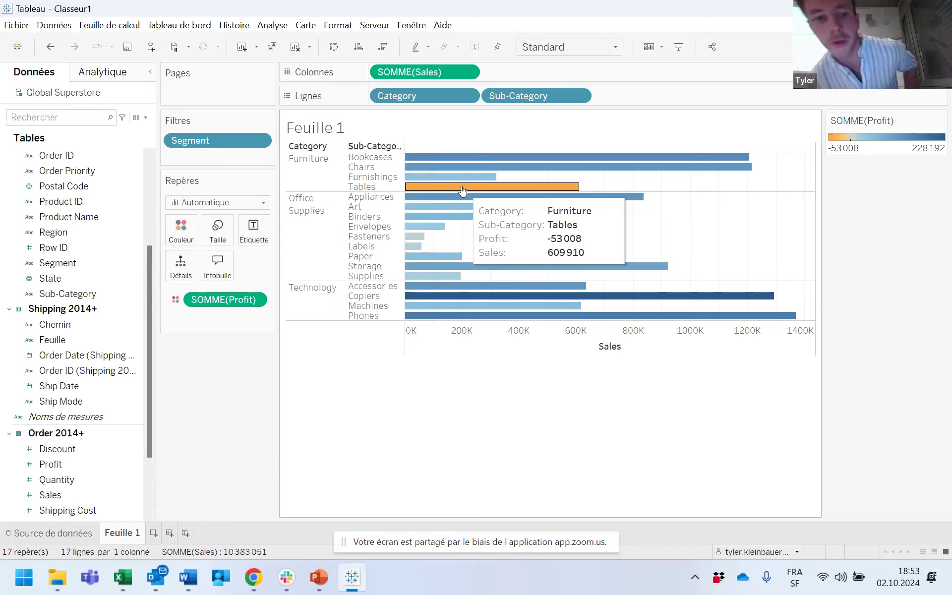
Create a second worksheet and place Order Date by year on its columns.
{"action": "left_click", "coordinate": [154, 533]}
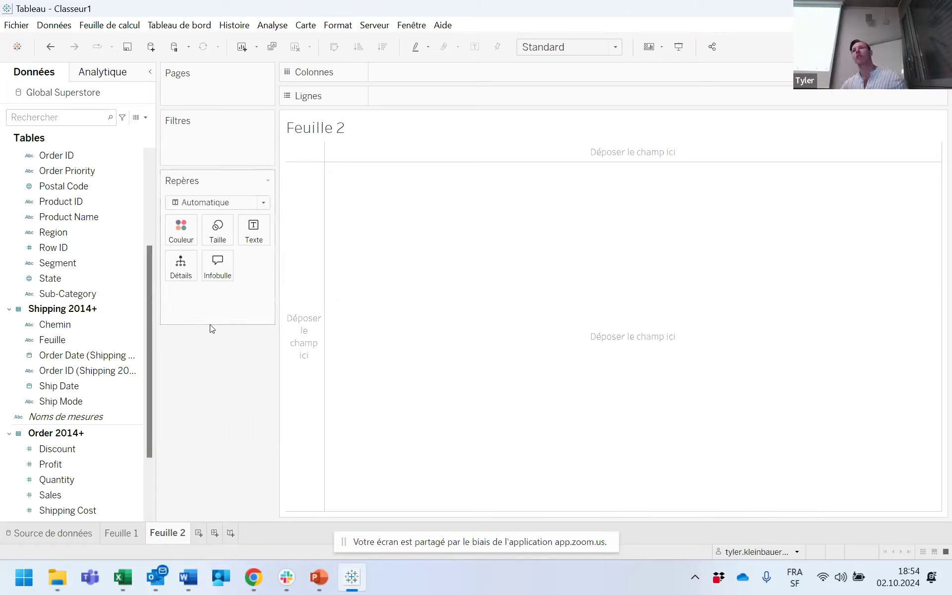
{"action": "scroll", "coordinate": [63, 277], "scroll_direction": "up", "scroll_amount": 3}
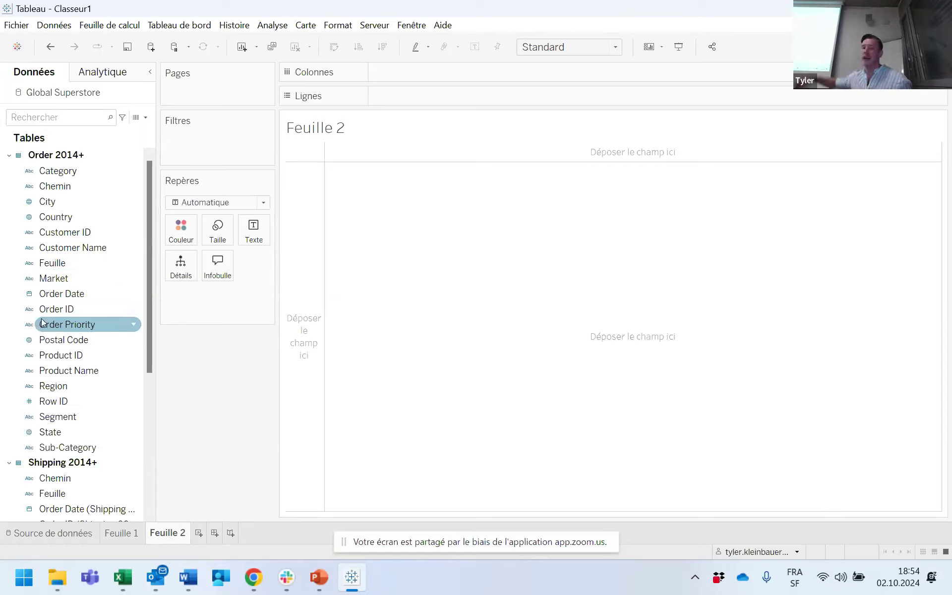
{"action": "left_click_drag", "start_coordinate": [63, 296], "coordinate": [400, 75]}
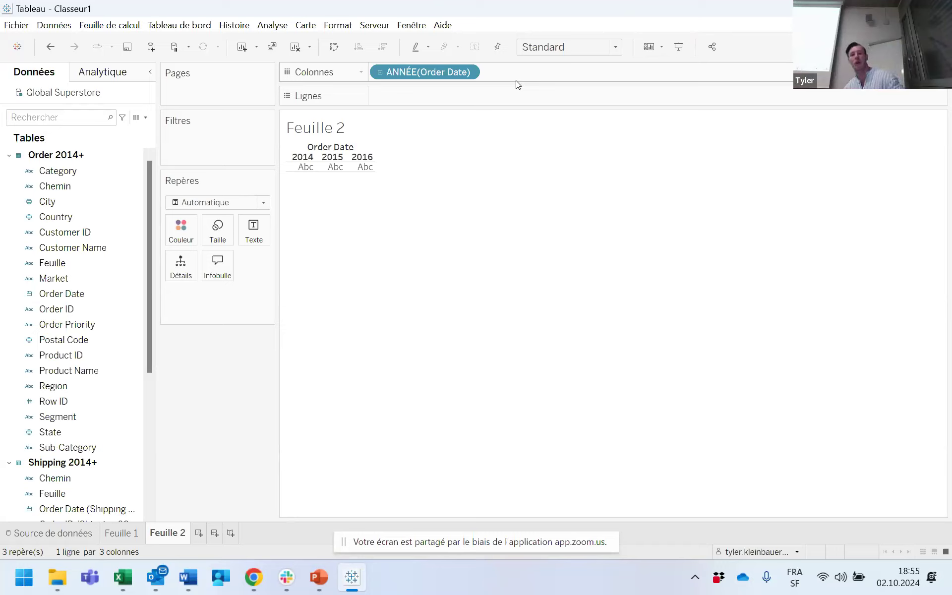
Change Order Date to the continuous month level and add Profit to the rows as a line chart.
{"action": "right_click", "coordinate": [432, 76]}
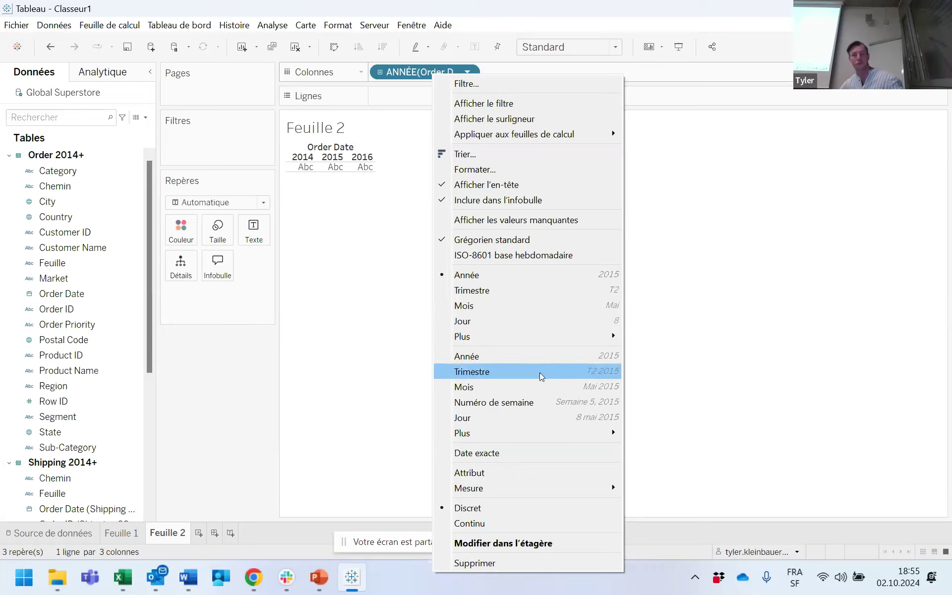
{"action": "left_click", "coordinate": [543, 387]}
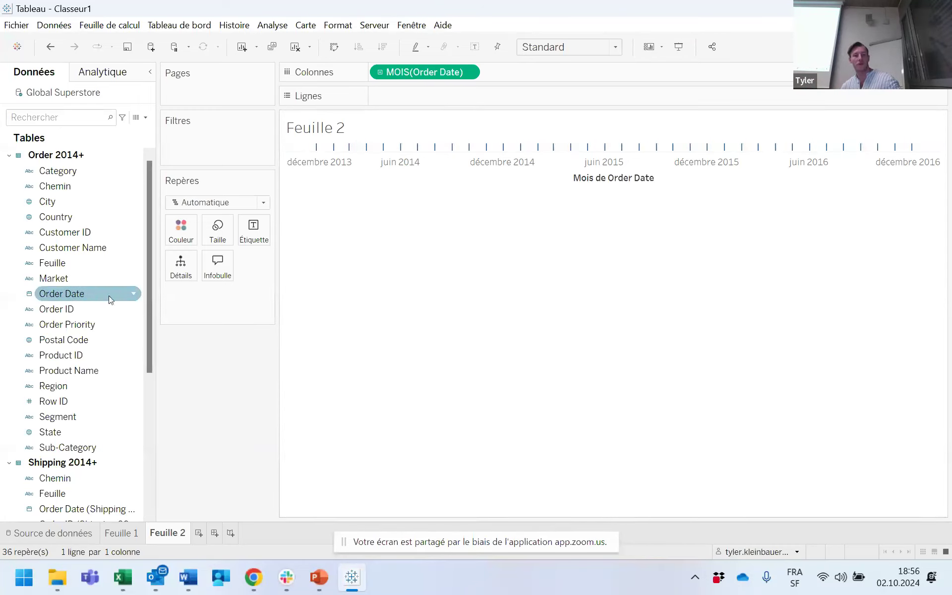
{"action": "scroll", "coordinate": [105, 295], "scroll_direction": "down", "scroll_amount": 5}
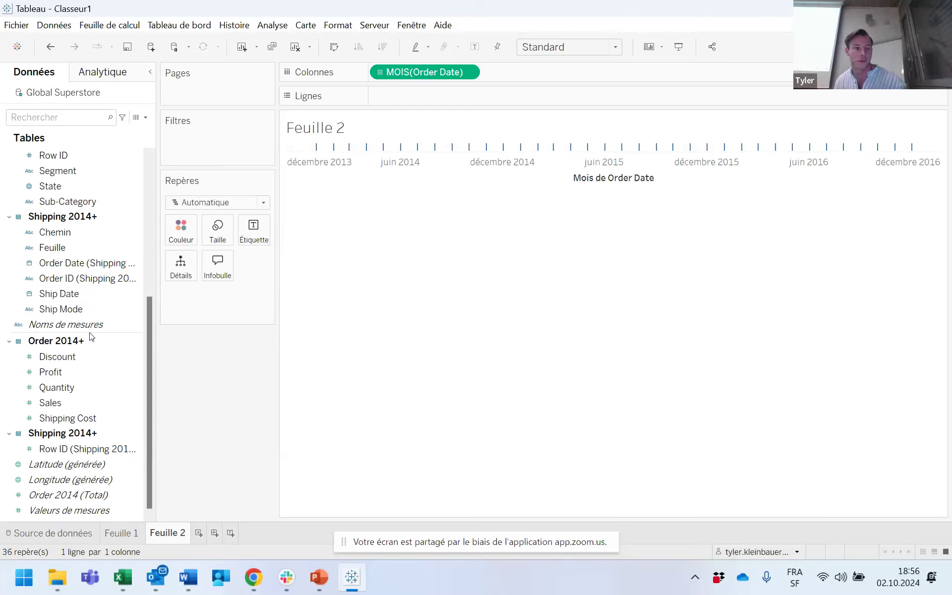
{"action": "left_click_drag", "start_coordinate": [75, 371], "coordinate": [432, 95]}
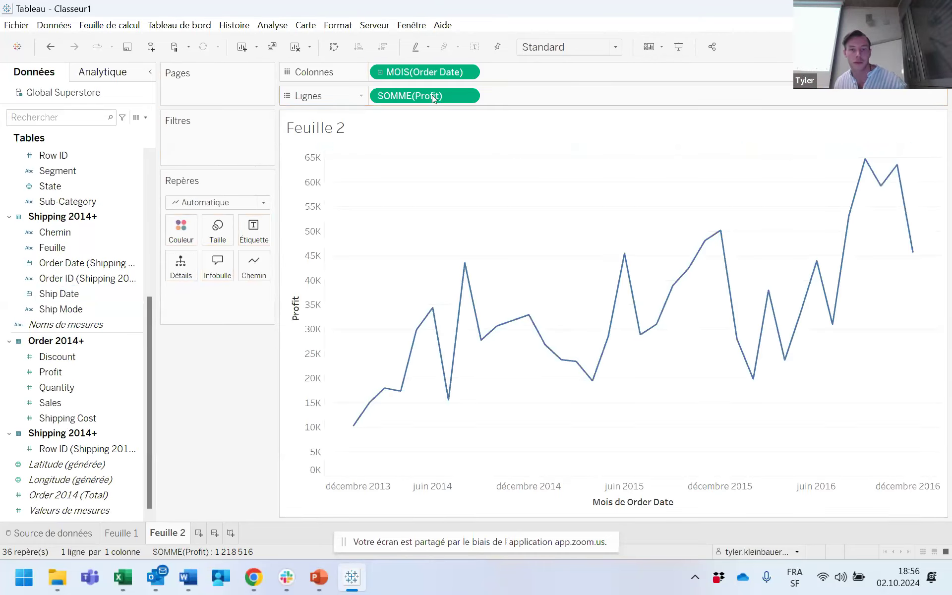
Add Sales to the rows beside Profit and combine the two measures on a dual axis.
{"action": "left_click_drag", "start_coordinate": [61, 403], "coordinate": [575, 94]}
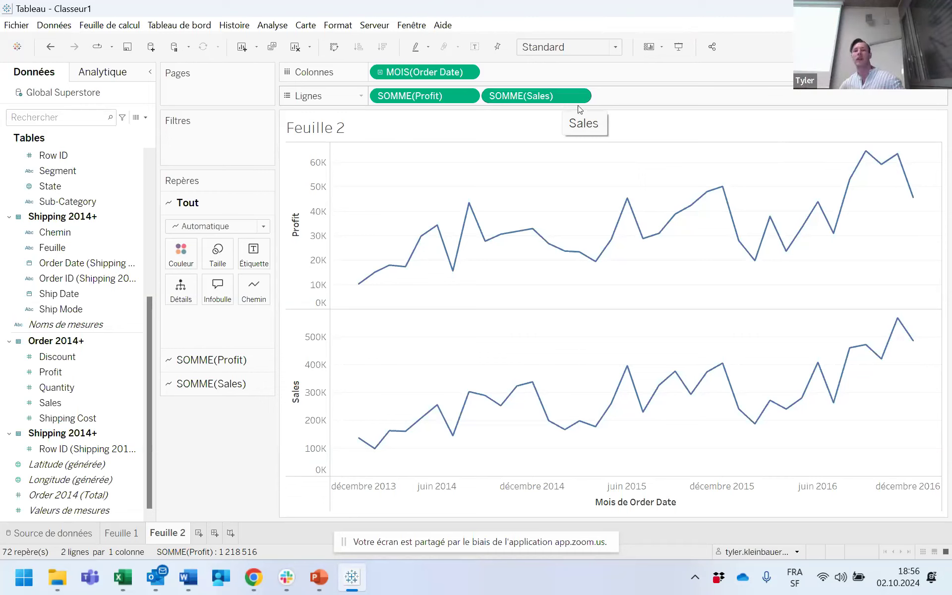
{"action": "right_click", "coordinate": [563, 103]}
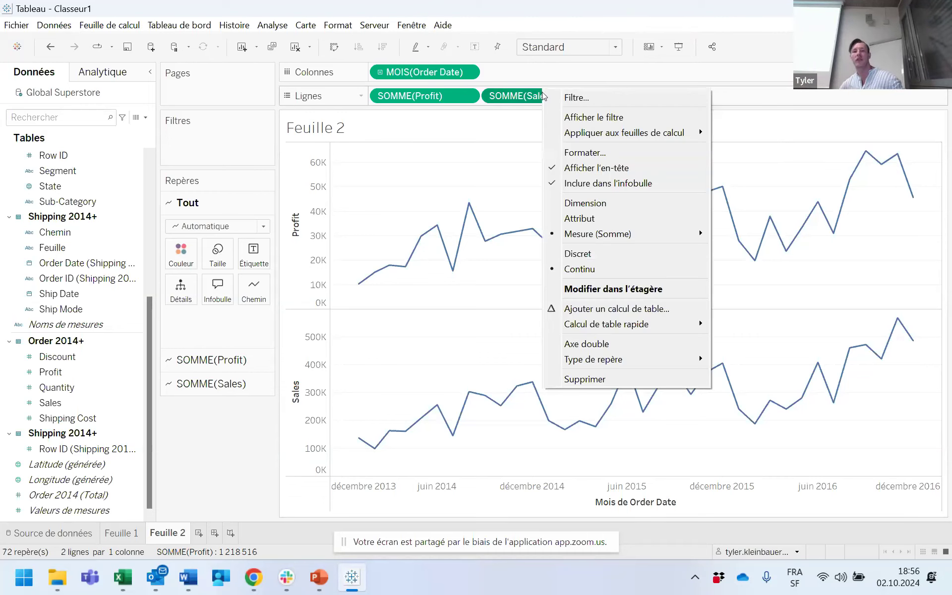
{"action": "left_click", "coordinate": [632, 342]}
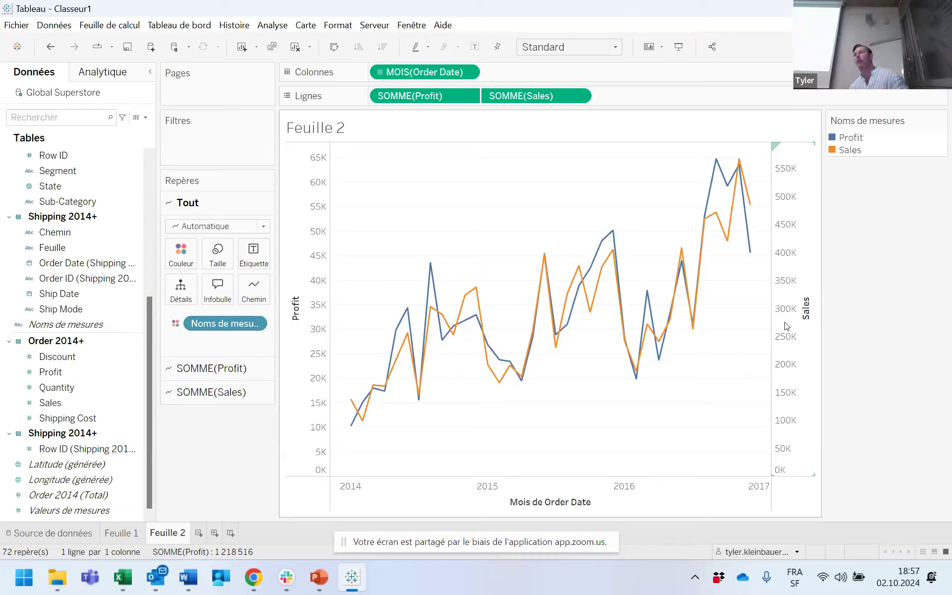
Synchronize the Sales axis with the Profit axis and hide the Sales axis header.
{"action": "right_click", "coordinate": [790, 280]}
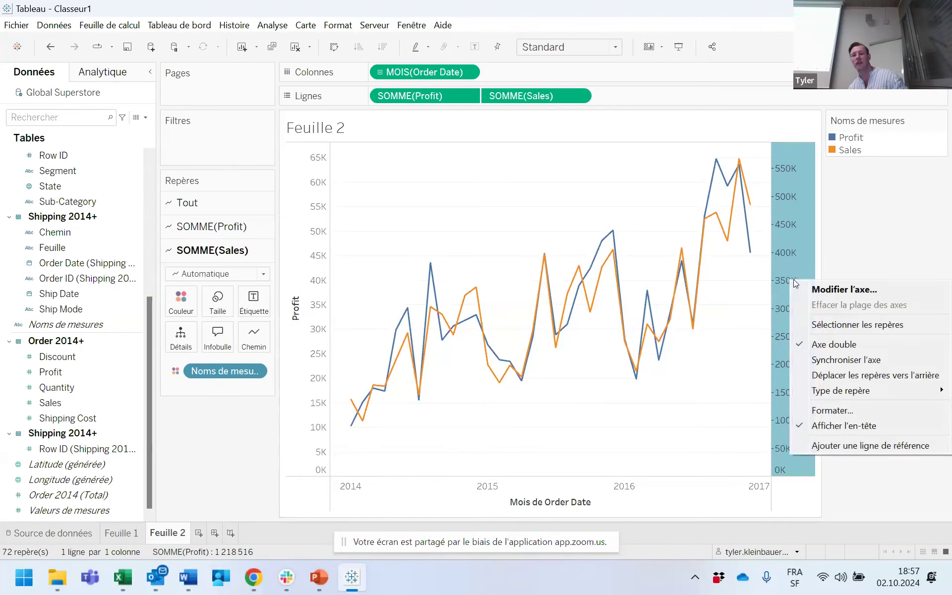
{"action": "left_click", "coordinate": [900, 360]}
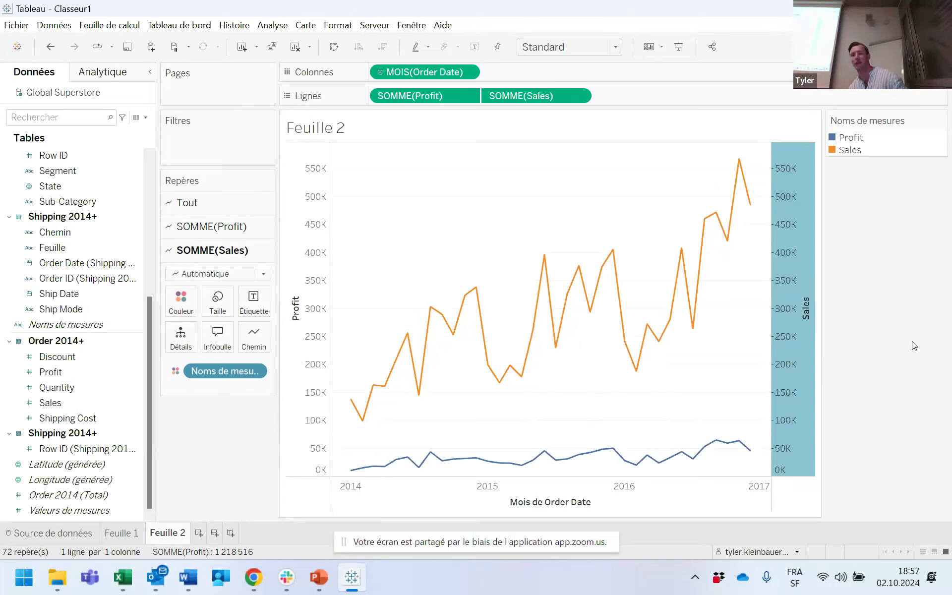
{"action": "left_click", "coordinate": [888, 324]}
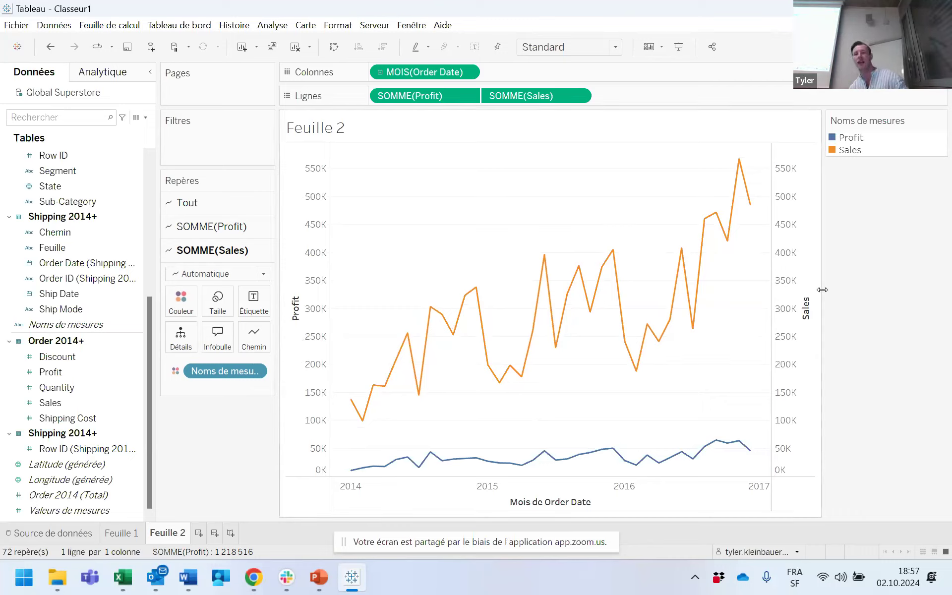
{"action": "right_click", "coordinate": [798, 289]}
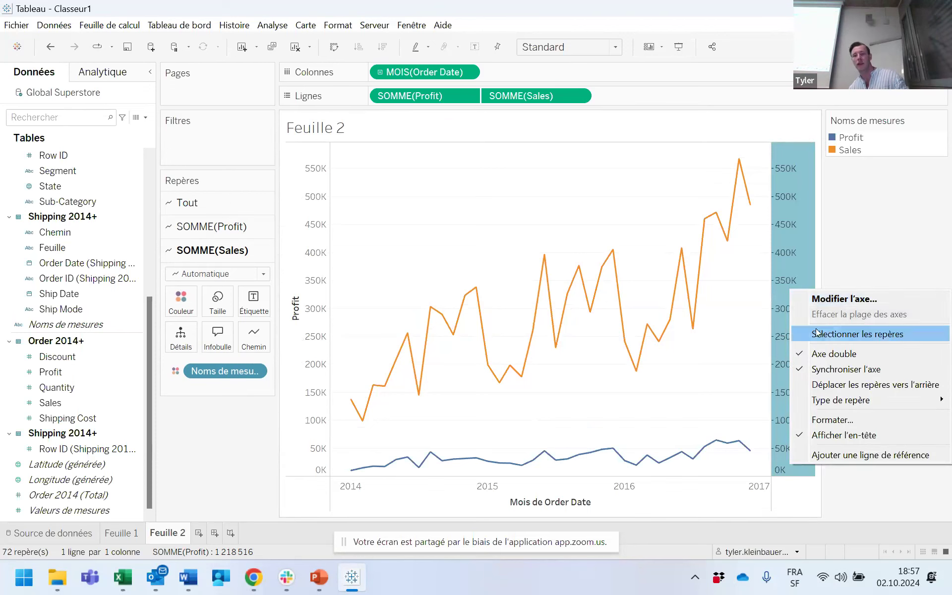
{"action": "left_click", "coordinate": [894, 435]}
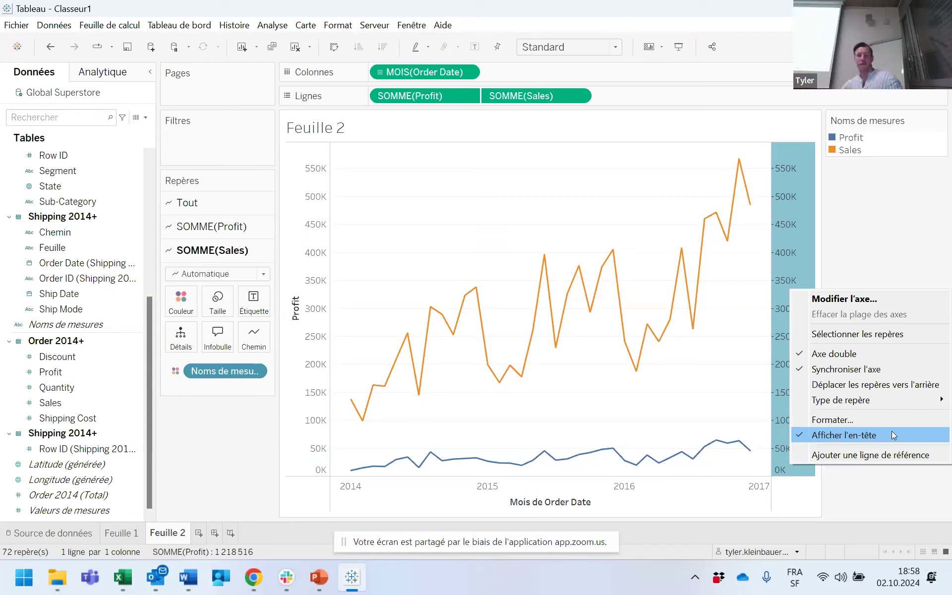
{"action": "left_click", "coordinate": [894, 435]}
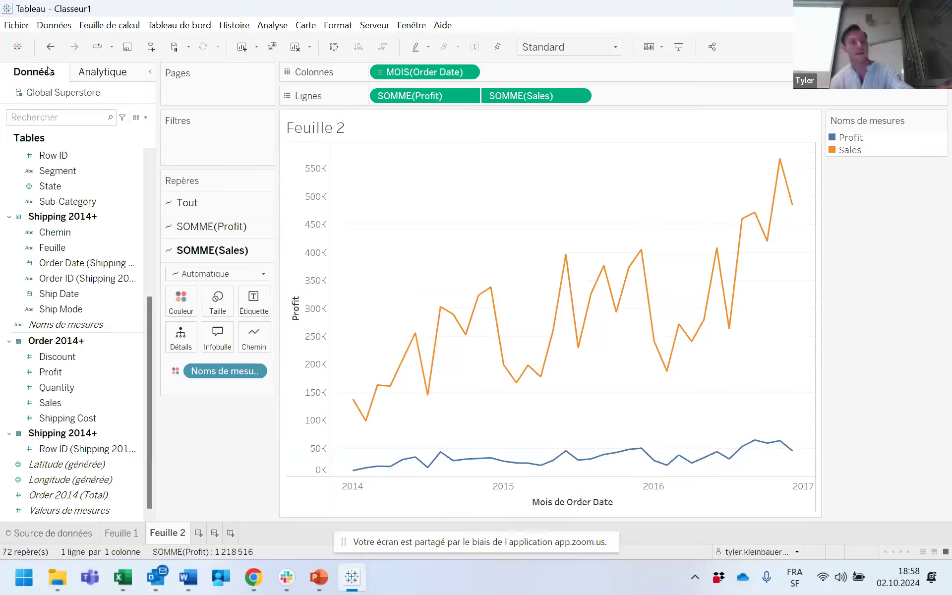
Add a reference band on Profit across the entire table, starting at the constant value 0.
{"action": "left_click", "coordinate": [107, 76]}
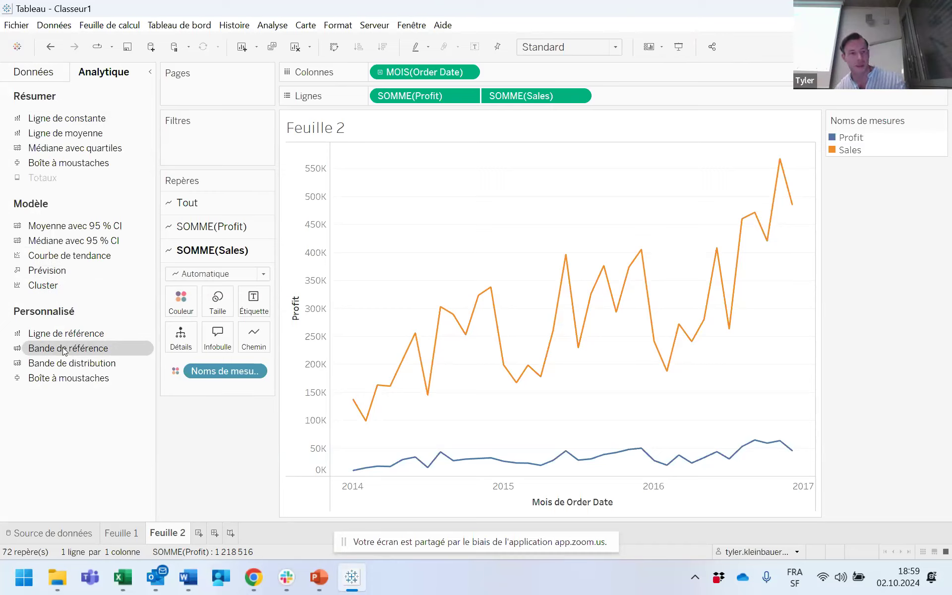
{"action": "left_click_drag", "start_coordinate": [56, 350], "coordinate": [440, 228]}
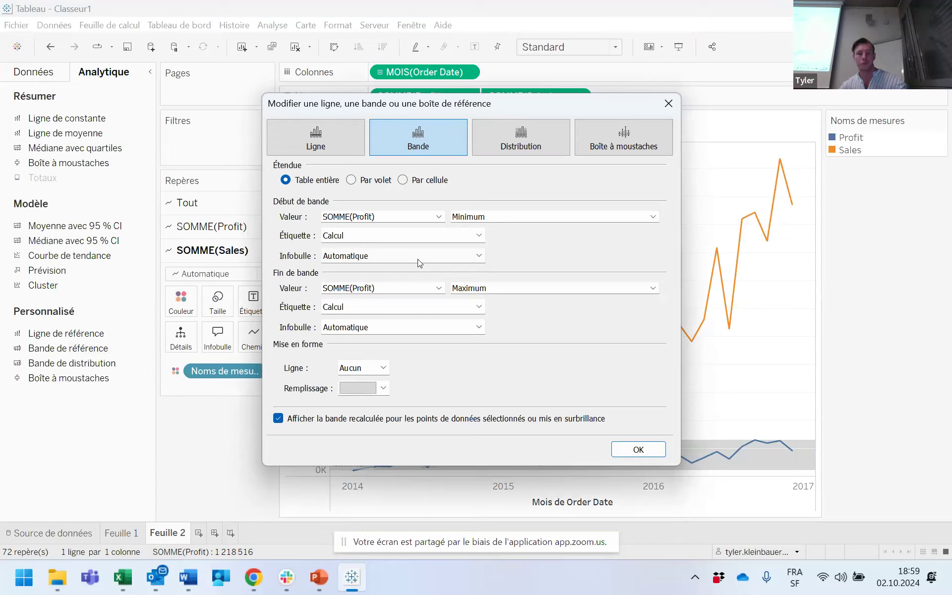
{"action": "left_click", "coordinate": [418, 218]}
{"action": "left_click", "coordinate": [417, 218]}
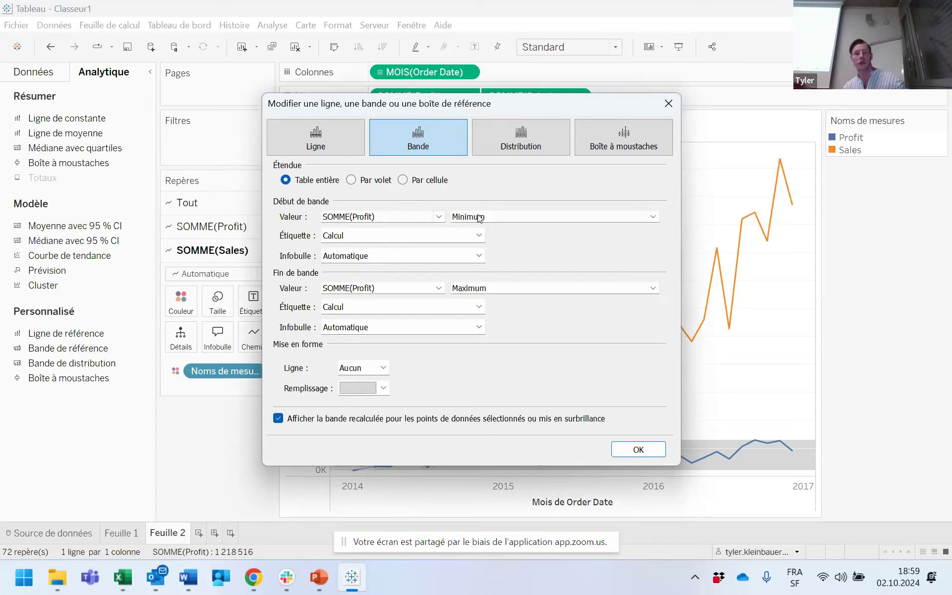
{"action": "left_click", "coordinate": [484, 217]}
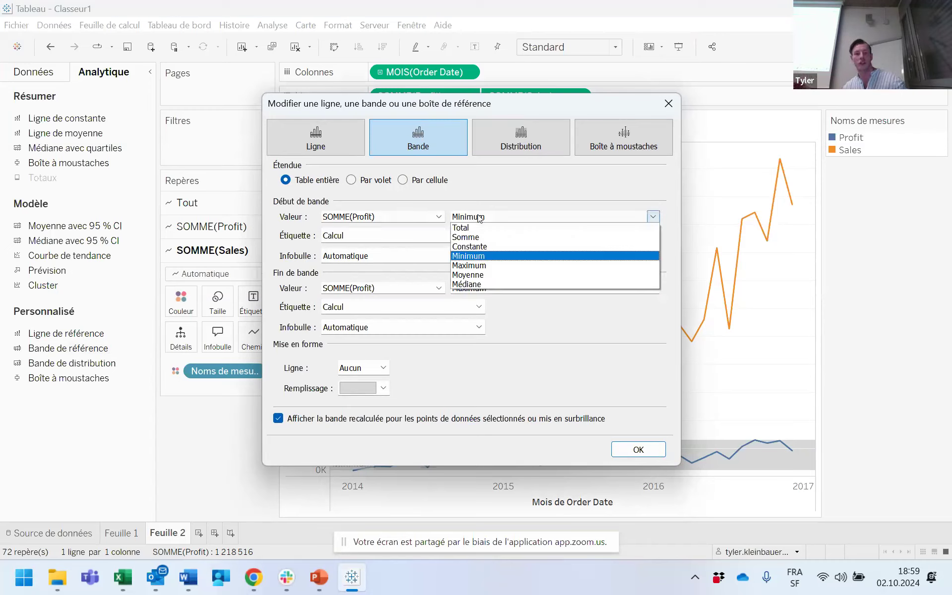
{"action": "left_click", "coordinate": [491, 246]}
{"action": "left_click_drag", "start_coordinate": [382, 218], "coordinate": [261, 219]}
{"action": "type", "text": "0"}
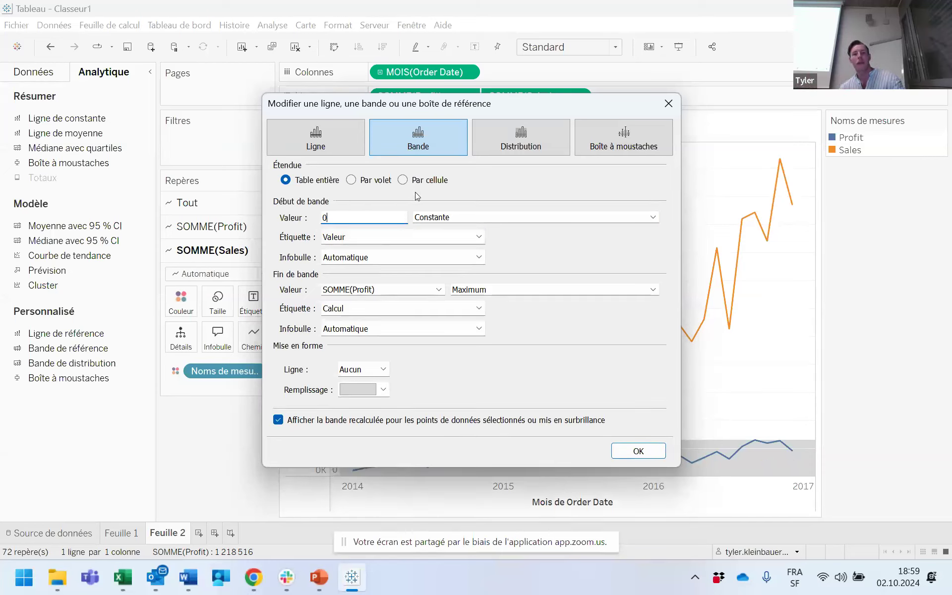
End the reference band at the constant value -10000 and fill it with light red.
{"action": "left_click", "coordinate": [545, 289]}
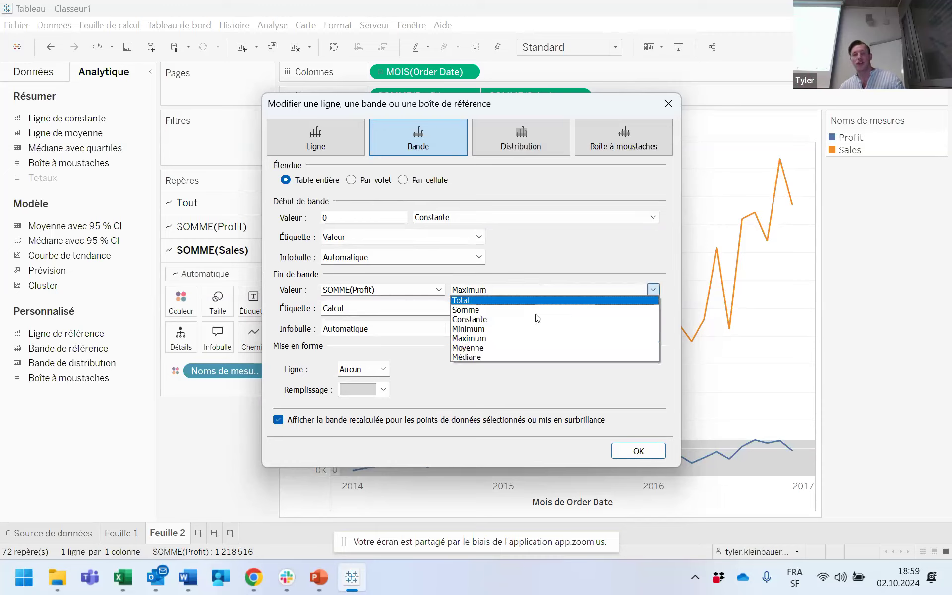
{"action": "left_click", "coordinate": [504, 326]}
{"action": "left_click_drag", "start_coordinate": [371, 290], "coordinate": [314, 291]}
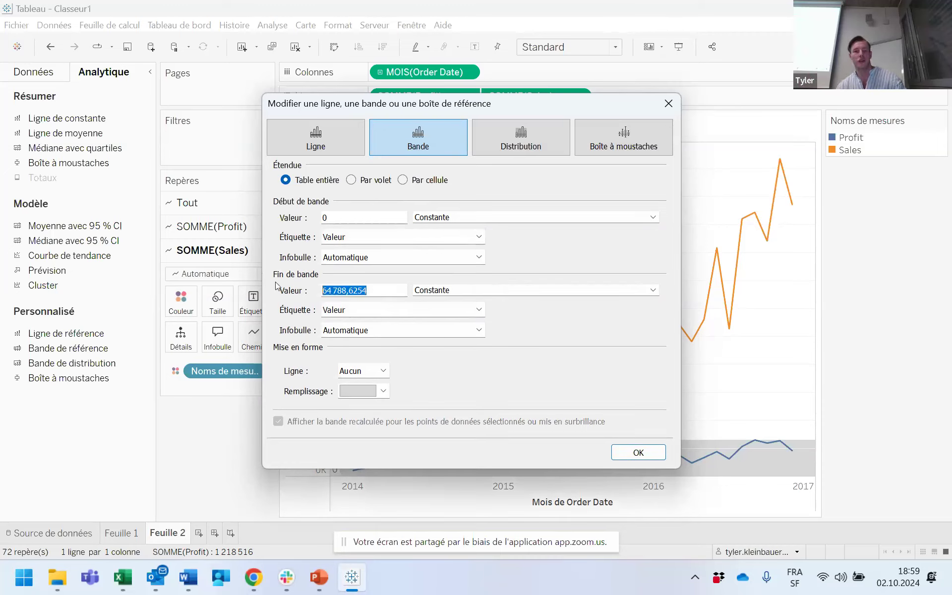
{"action": "type", "text": "-10000"}
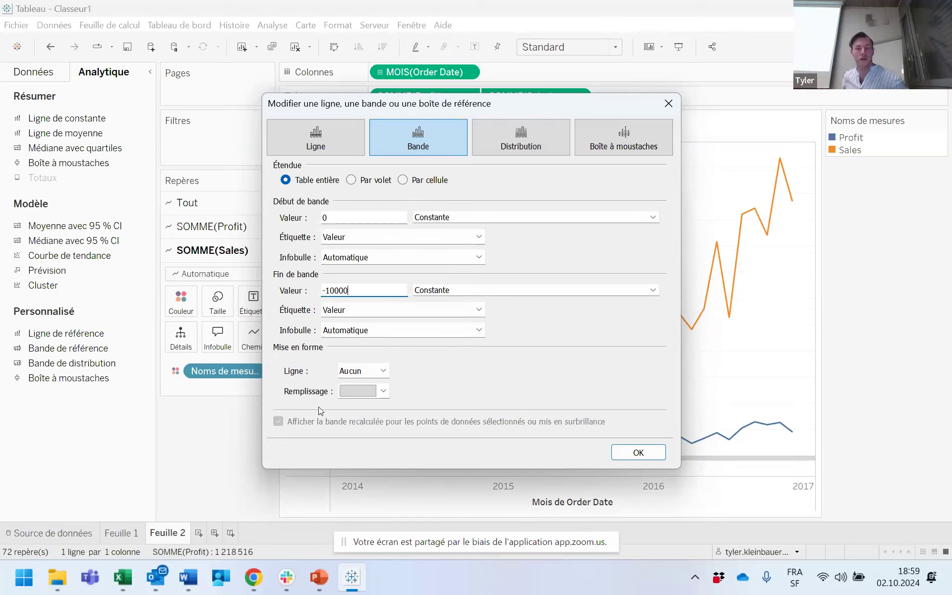
{"action": "left_click", "coordinate": [364, 391]}
{"action": "left_click", "coordinate": [341, 489]}
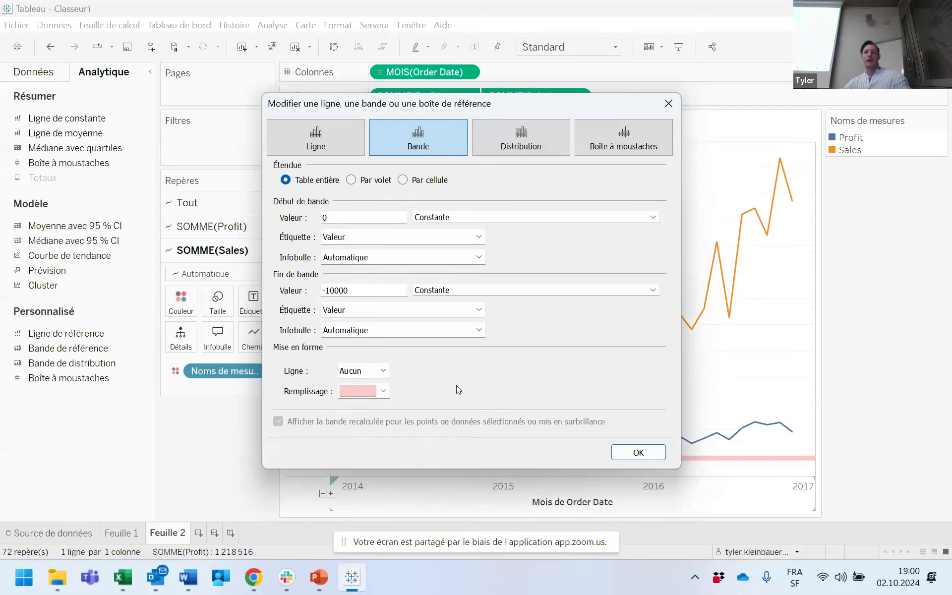
{"action": "left_click", "coordinate": [638, 453]}
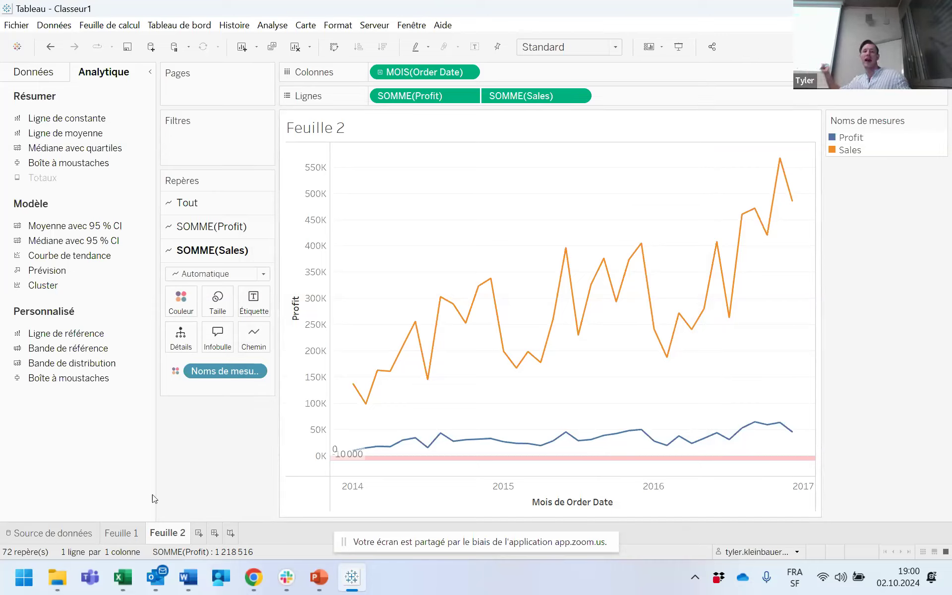
Insert the Feuille 2 sheet on a new line below Sales in the Feuille 1 tooltip.
{"action": "left_click", "coordinate": [121, 535]}
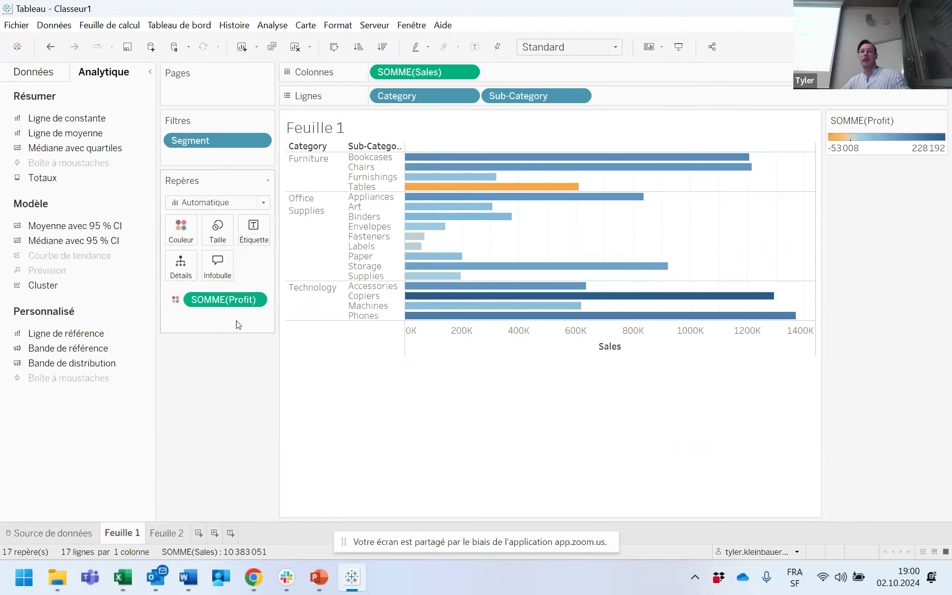
{"action": "left_click", "coordinate": [217, 266]}
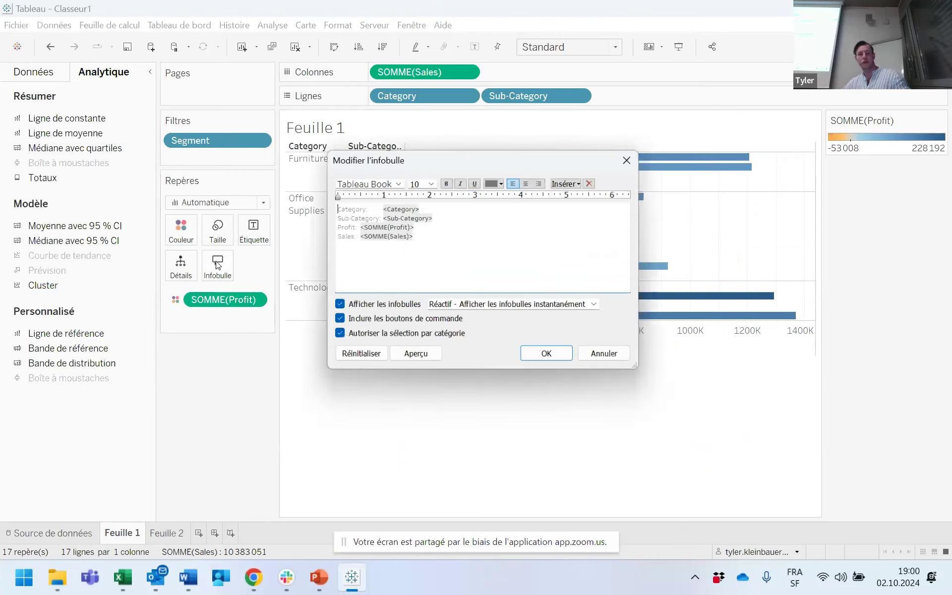
{"action": "left_click", "coordinate": [441, 239]}
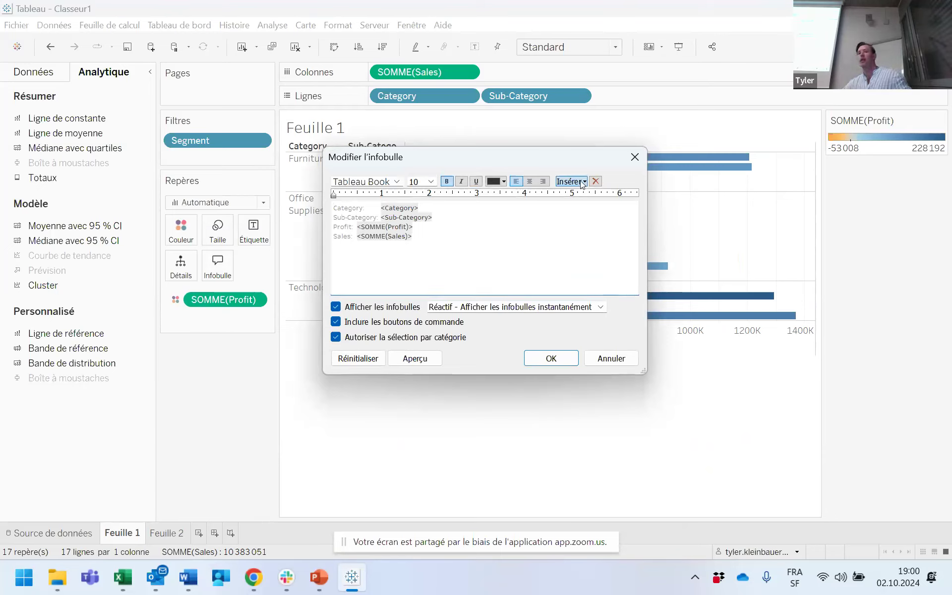
{"action": "key", "text": "Return"}
{"action": "left_click_drag", "start_coordinate": [412, 237], "coordinate": [362, 237]}
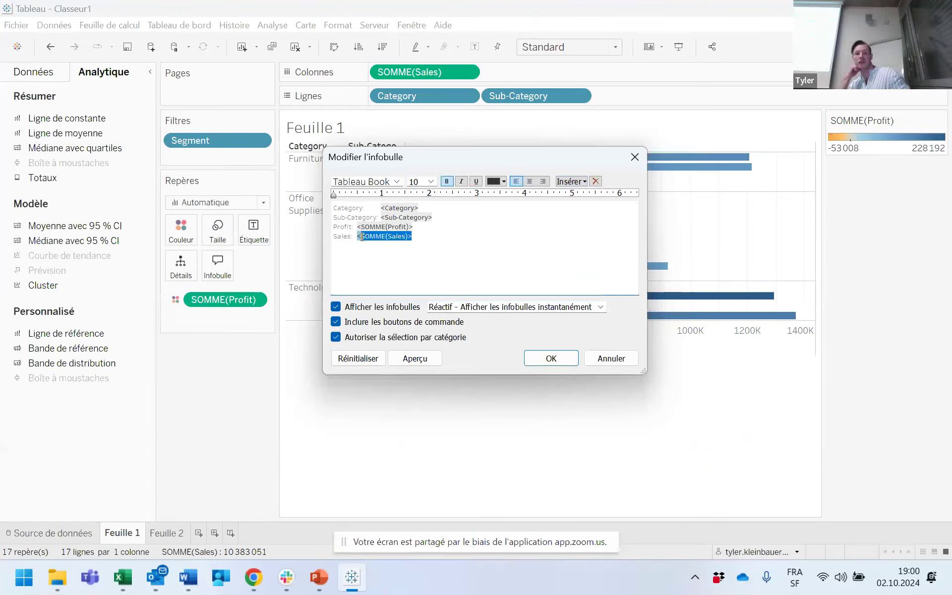
{"action": "left_click", "coordinate": [416, 256]}
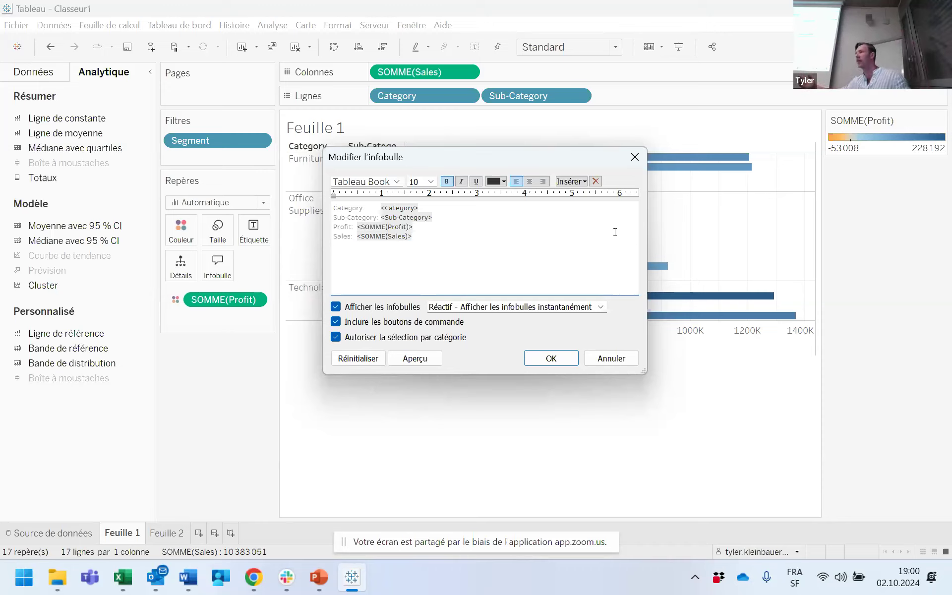
{"action": "left_click", "coordinate": [570, 181]}
{"action": "mouse_move", "coordinate": [647, 204]}
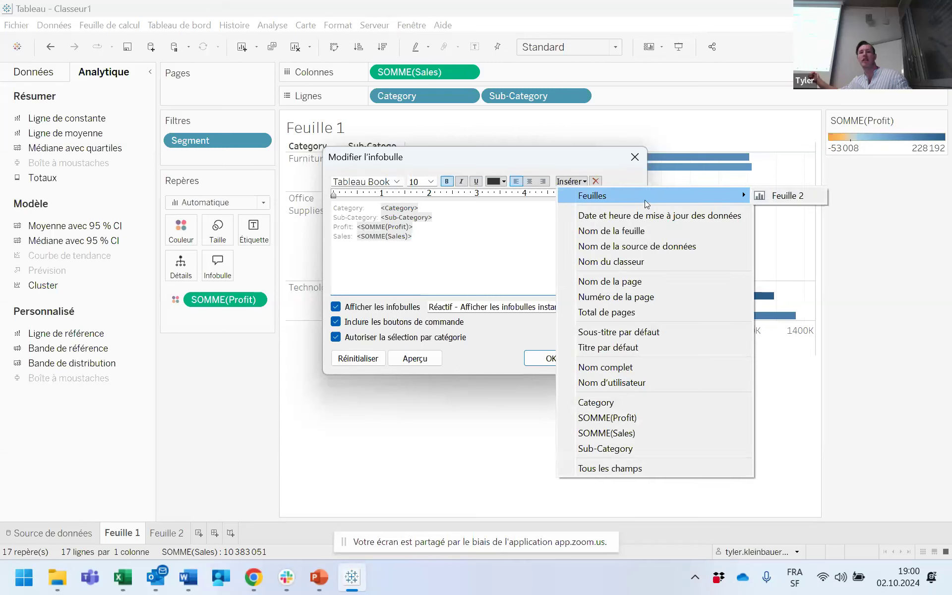
{"action": "left_click", "coordinate": [788, 196]}
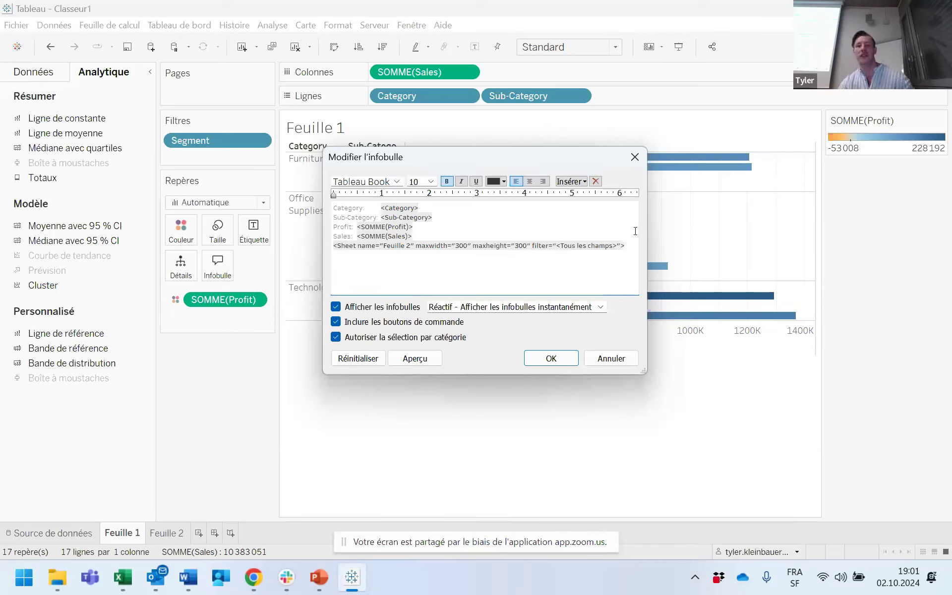
Set the embedded sheet's maxwidth and maxheight to 600 in the tooltip, and inspect the result on the Tables bar.
{"action": "triple_click", "coordinate": [462, 245]}
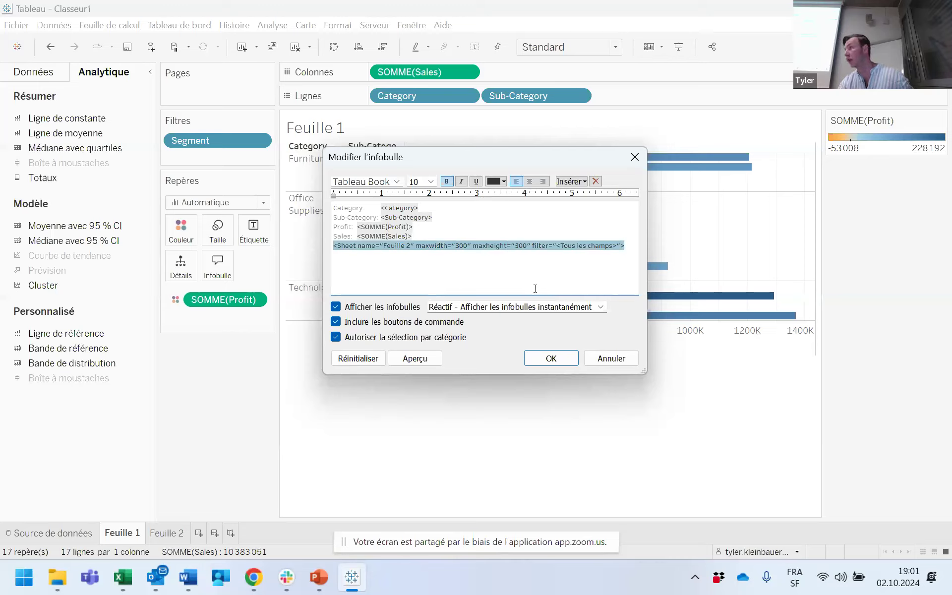
{"action": "key", "text": "BackSpace"}
{"action": "type", "text": "6"}
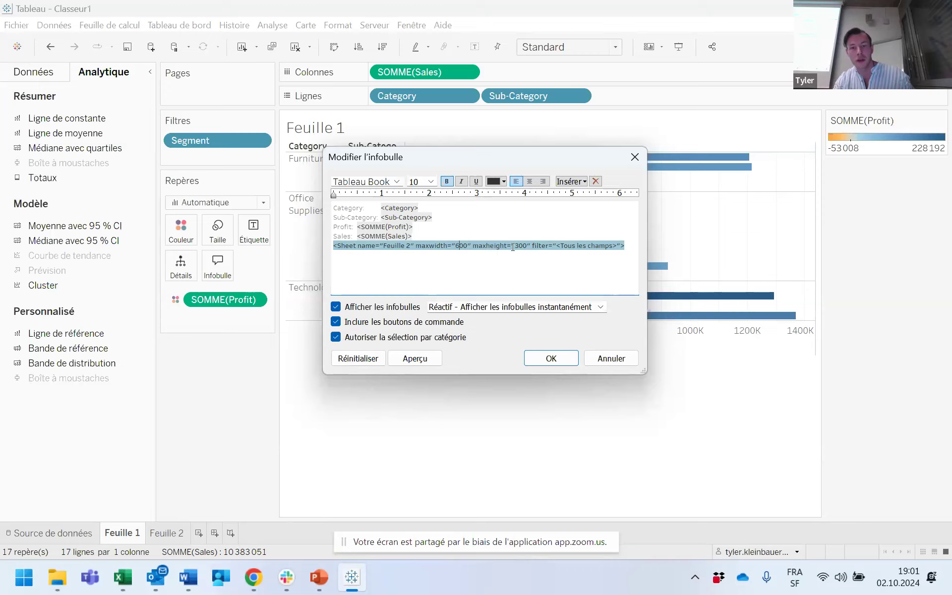
{"action": "key", "text": "BackSpace"}
{"action": "type", "text": "6"}
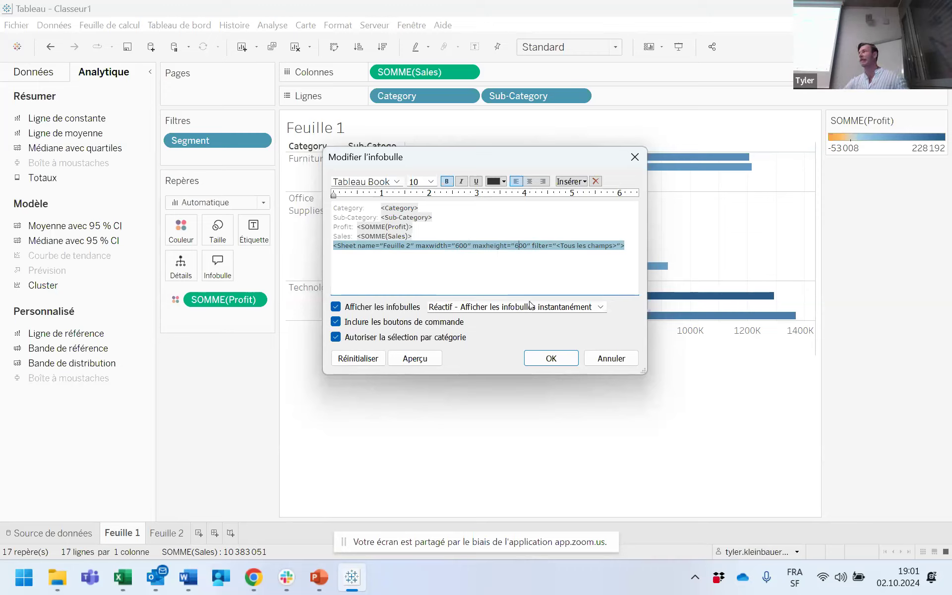
{"action": "left_click", "coordinate": [621, 248]}
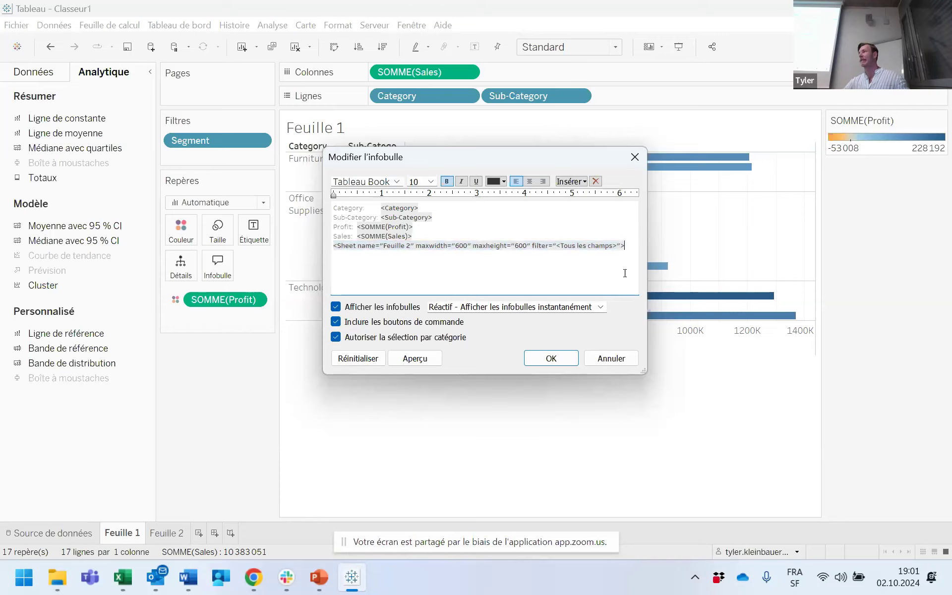
{"action": "left_click", "coordinate": [550, 359]}
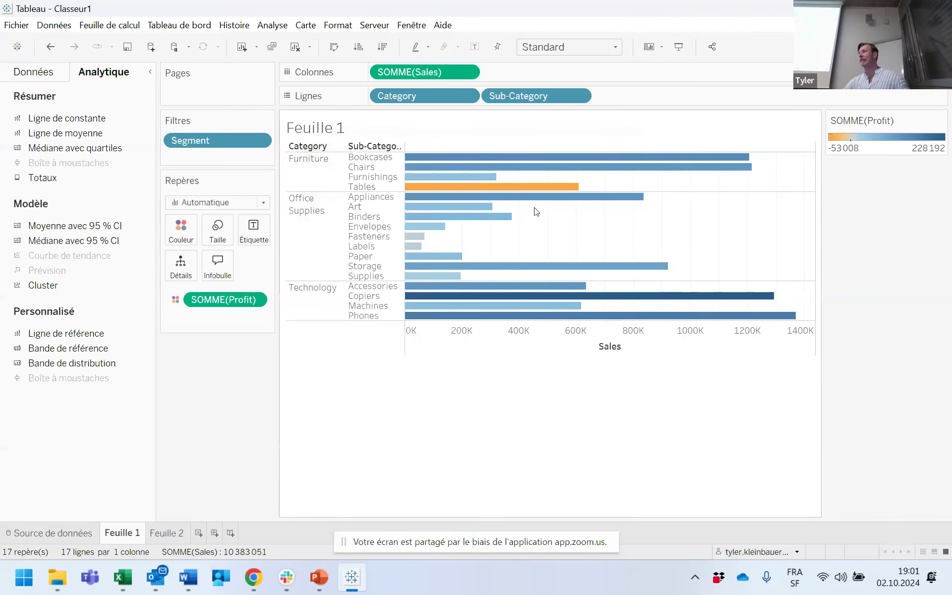
{"action": "mouse_move", "coordinate": [534, 194]}
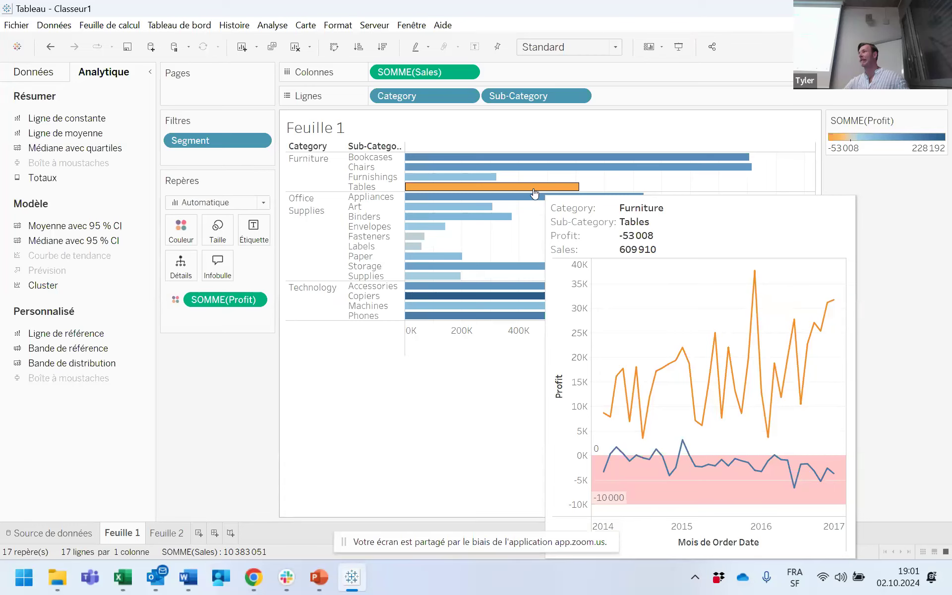
Review the sheet insertion options and the embedded sheet's maxwidth and maxheight settings in the Feuille 1 tooltip.
{"action": "left_click", "coordinate": [222, 265]}
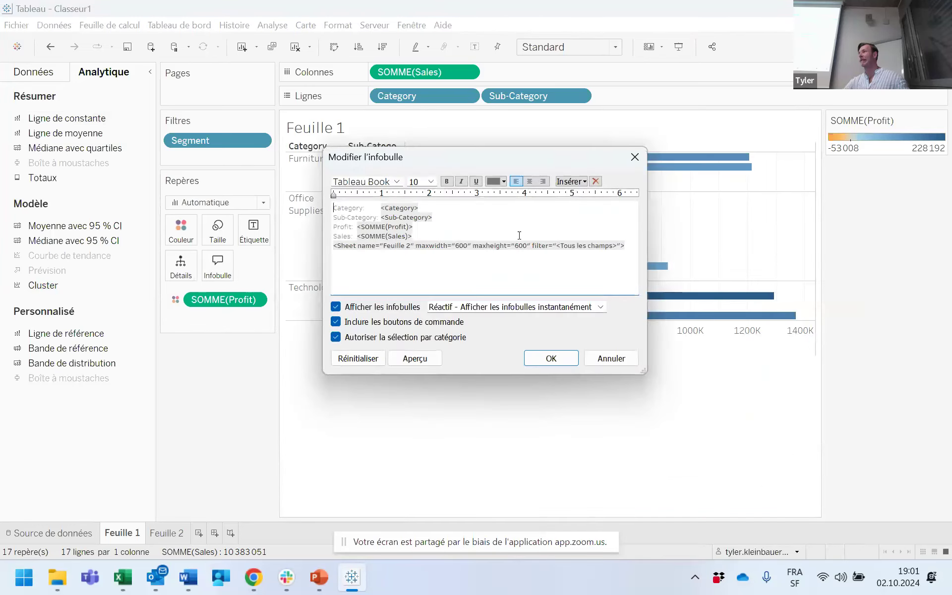
{"action": "left_click", "coordinate": [581, 181]}
{"action": "mouse_move", "coordinate": [639, 194]}
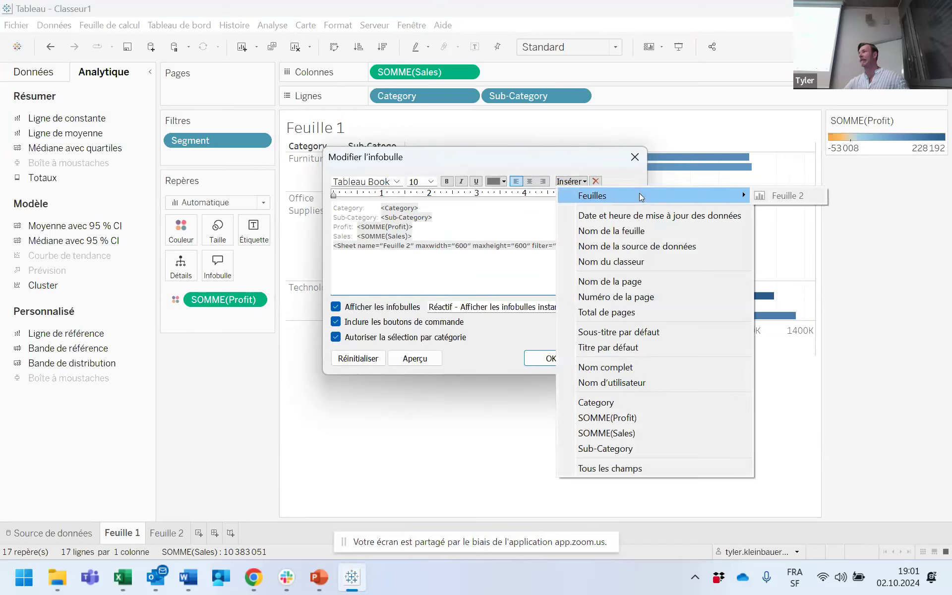
{"action": "left_click", "coordinate": [475, 258]}
{"action": "left_click_drag", "start_coordinate": [415, 247], "coordinate": [531, 266]}
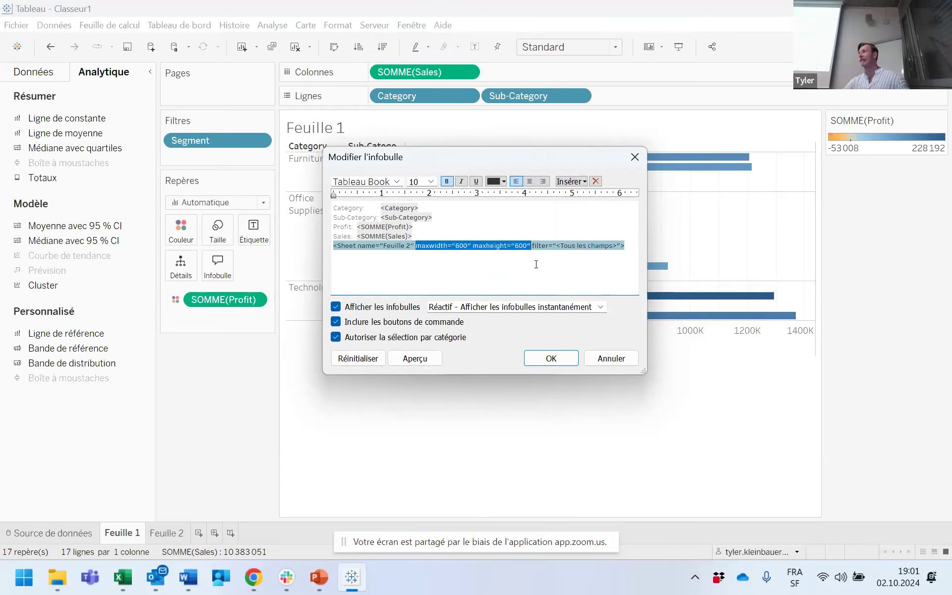
{"action": "left_click", "coordinate": [550, 360]}
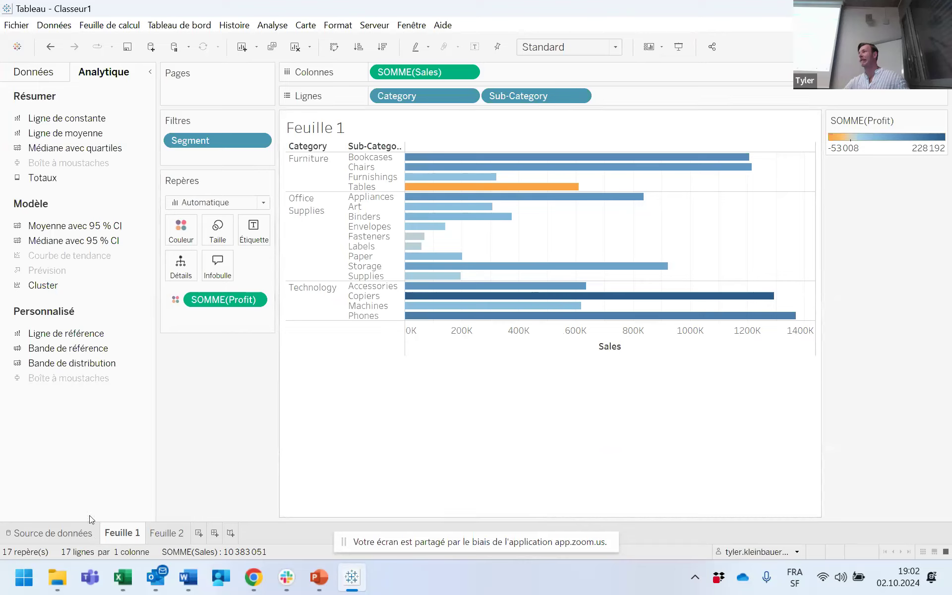
Rename the Feuille 1 worksheet as Sales and Profit By Category.
{"action": "right_click", "coordinate": [111, 530]}
{"action": "left_click", "coordinate": [176, 367]}
{"action": "type", "text": "Sales and Profit B"}
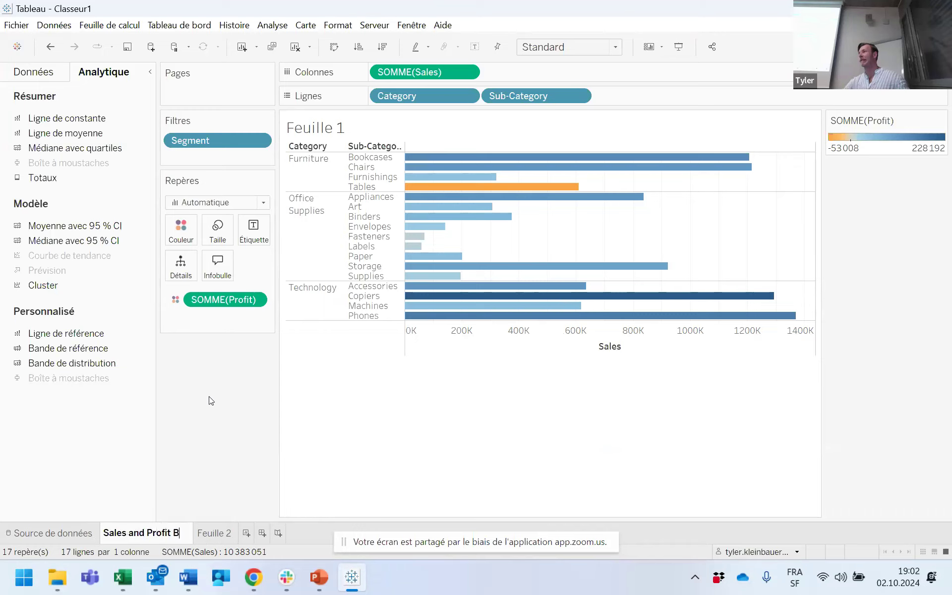
{"action": "type", "text": "y Cateoory"}
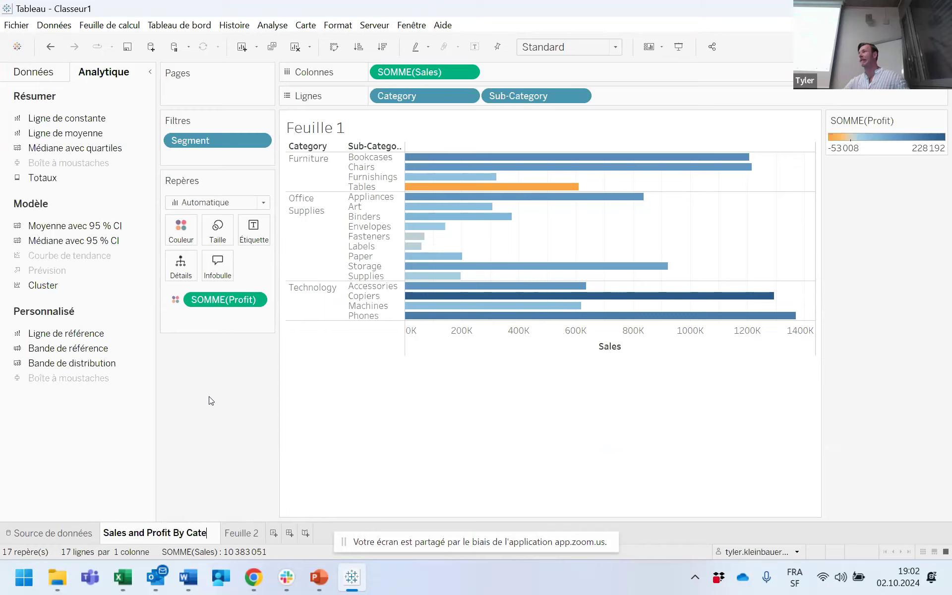
{"action": "key", "text": "Return"}
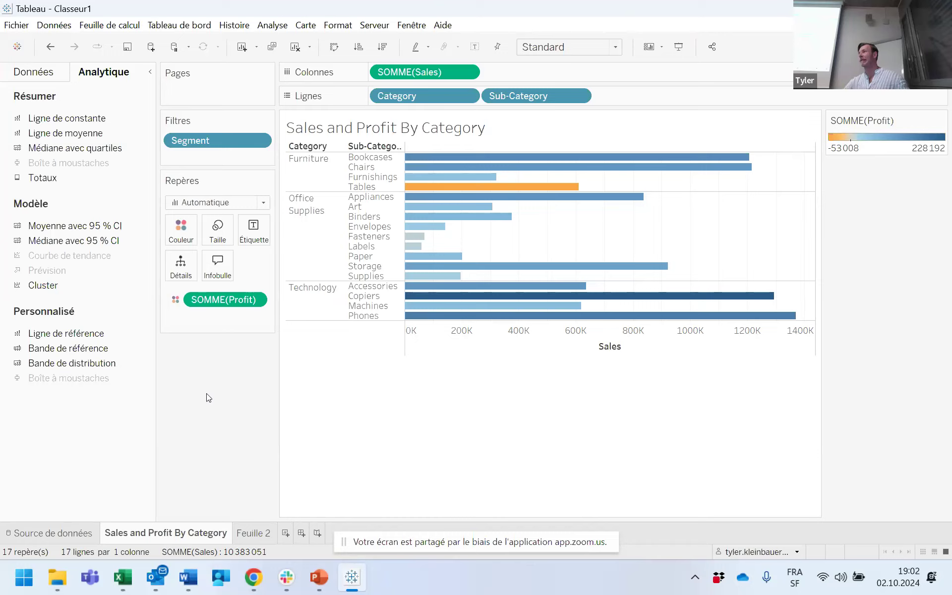
Add a new worksheet and combine State with Country into a hierarchy named Country, State.
{"action": "left_click", "coordinate": [286, 534]}
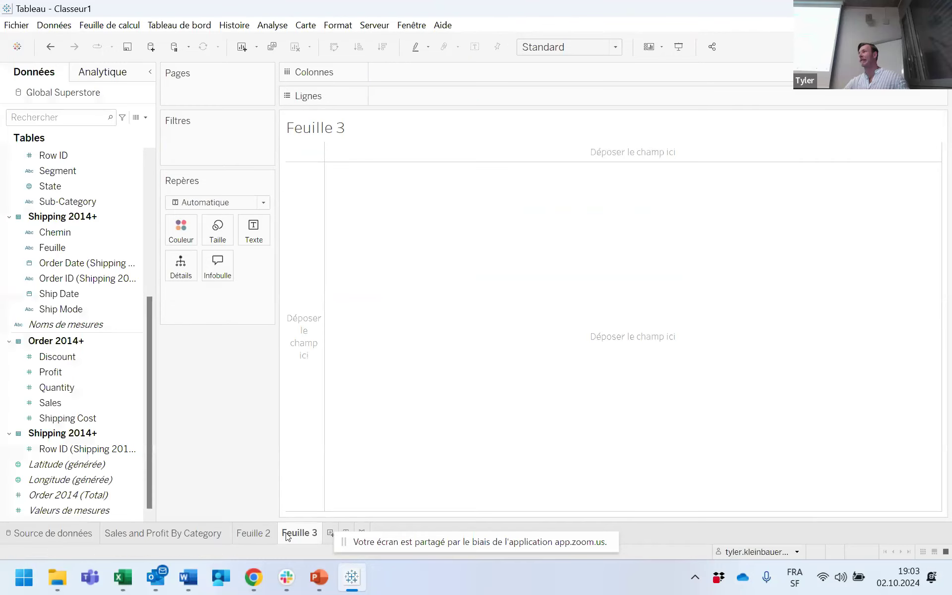
{"action": "left_click", "coordinate": [96, 386]}
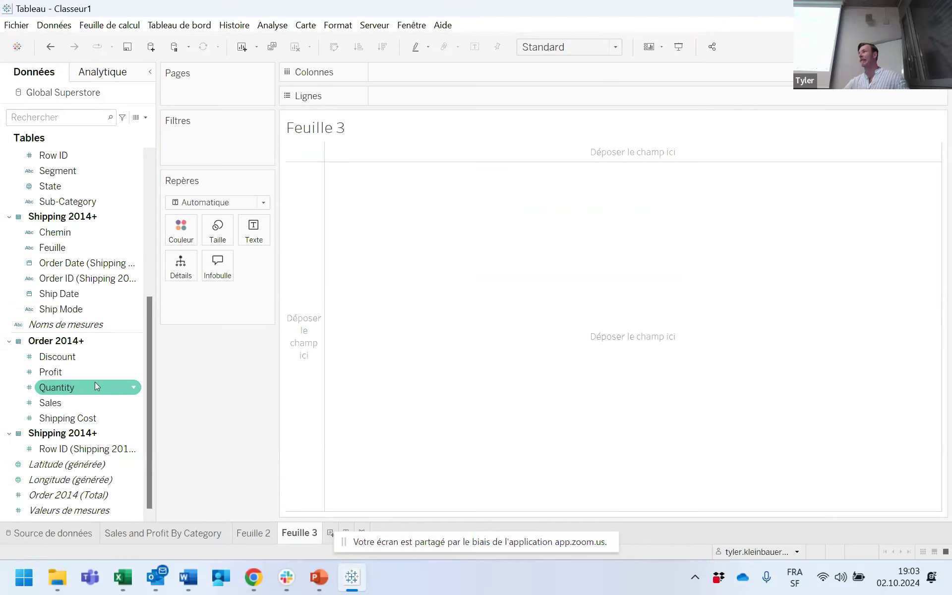
{"action": "scroll", "coordinate": [94, 381], "scroll_direction": "up", "scroll_amount": 5}
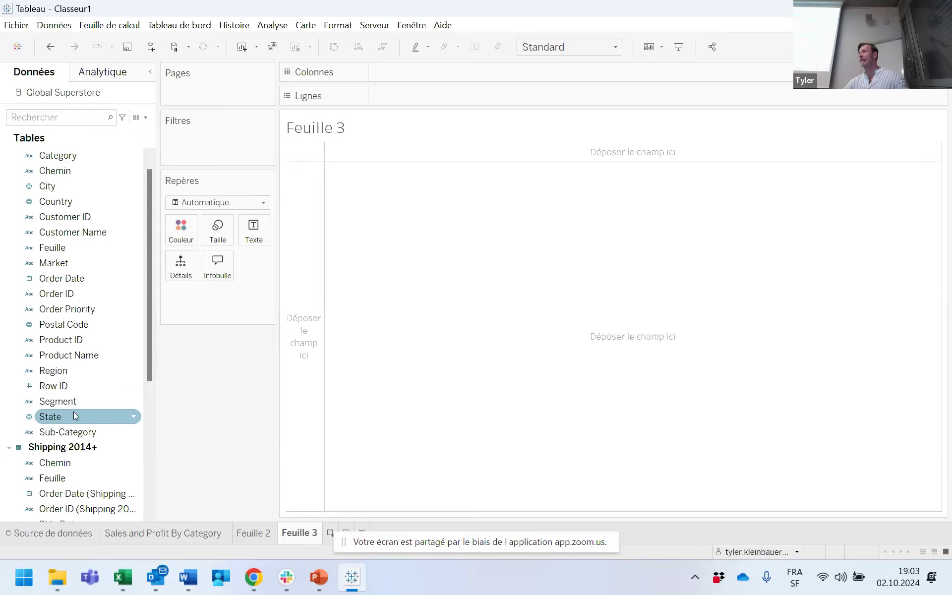
{"action": "left_click_drag", "start_coordinate": [73, 414], "coordinate": [72, 200]}
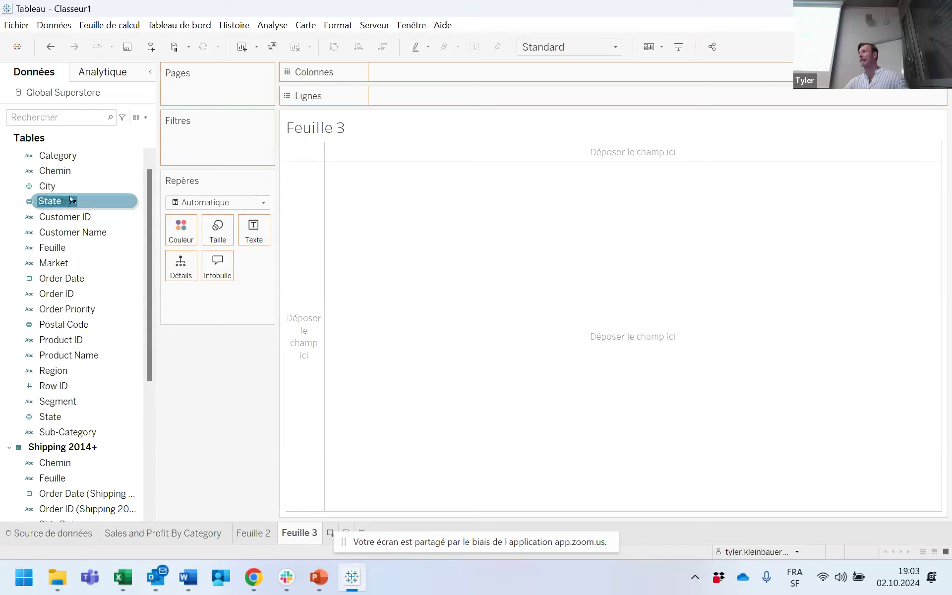
{"action": "left_click_drag", "start_coordinate": [72, 200], "coordinate": [72, 201]}
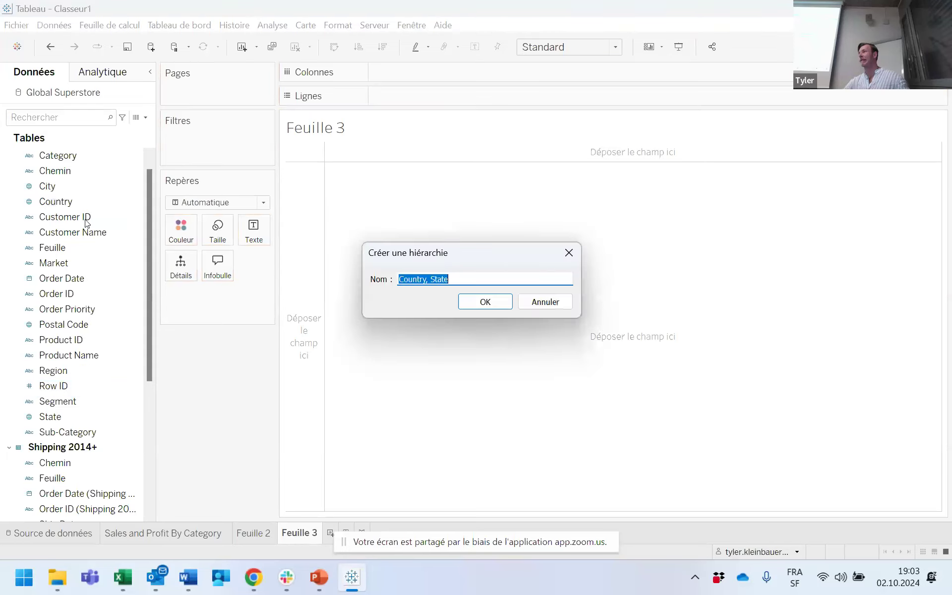
{"action": "left_click", "coordinate": [485, 302]}
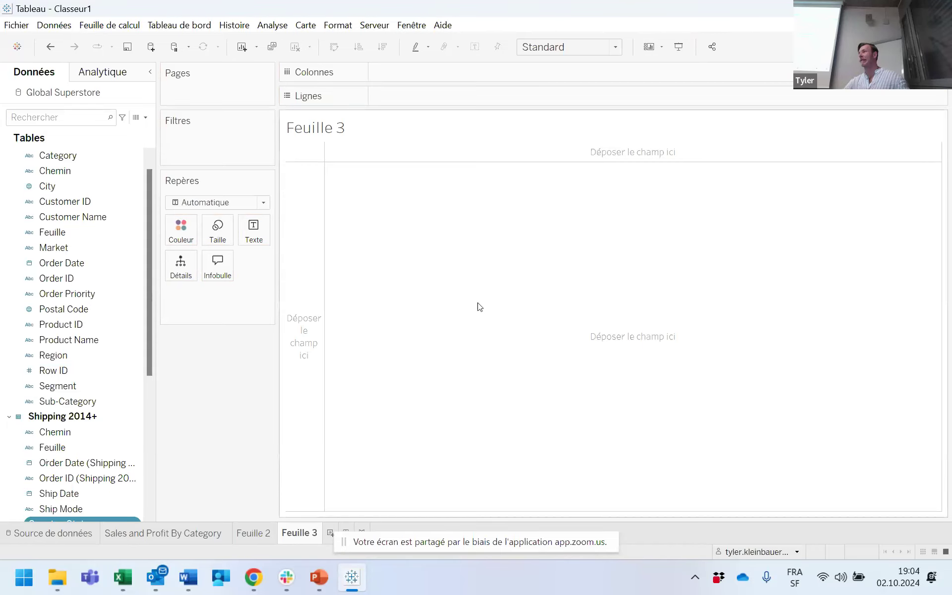
Plot the Country field of the new hierarchy as a world map on Feuille 3.
{"action": "scroll", "coordinate": [84, 372], "scroll_direction": "down", "scroll_amount": 2}
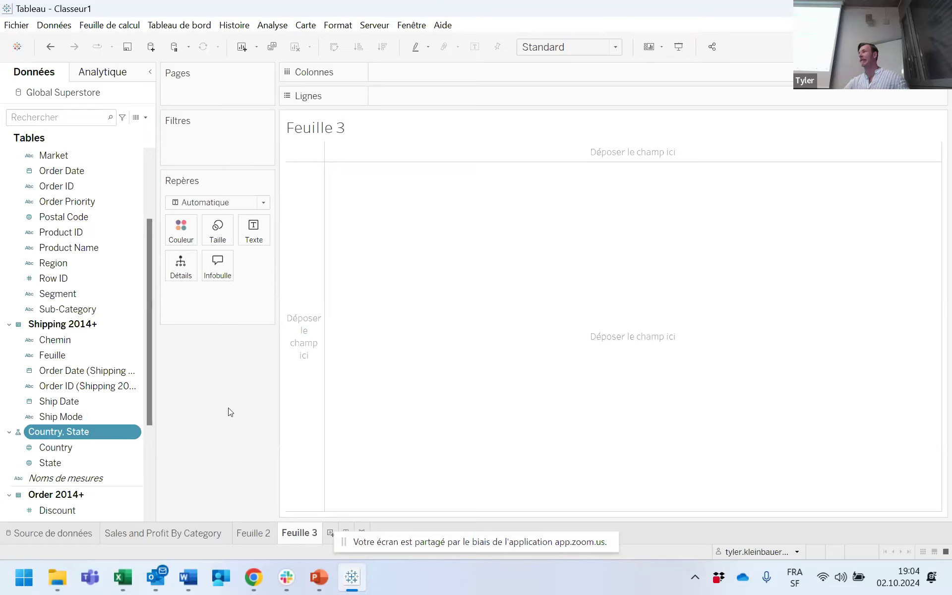
{"action": "left_click", "coordinate": [56, 448]}
{"action": "double_click", "coordinate": [55, 447]}
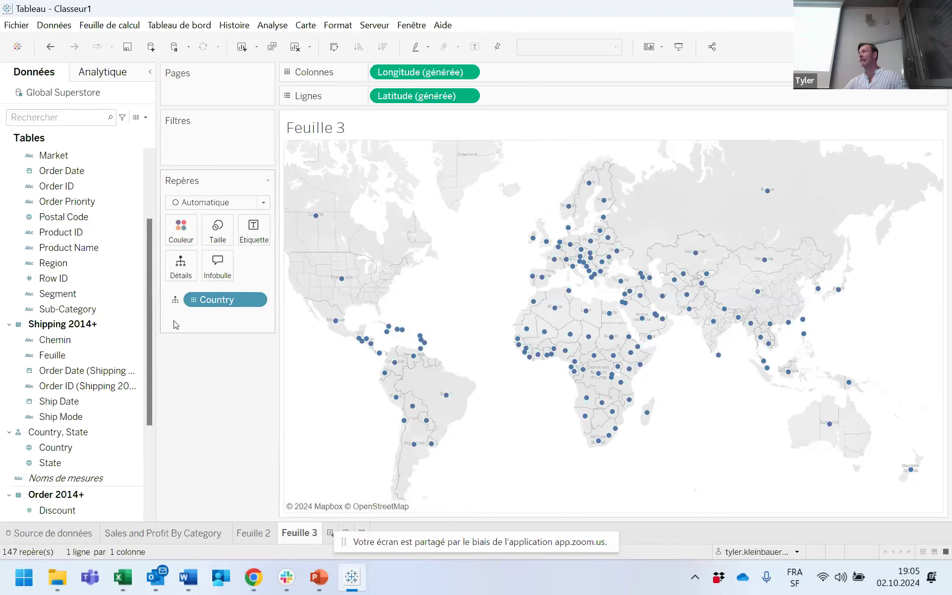
Size the country marks on the map by Sales and colour them by Profit.
{"action": "scroll", "coordinate": [104, 377], "scroll_direction": "down", "scroll_amount": 3}
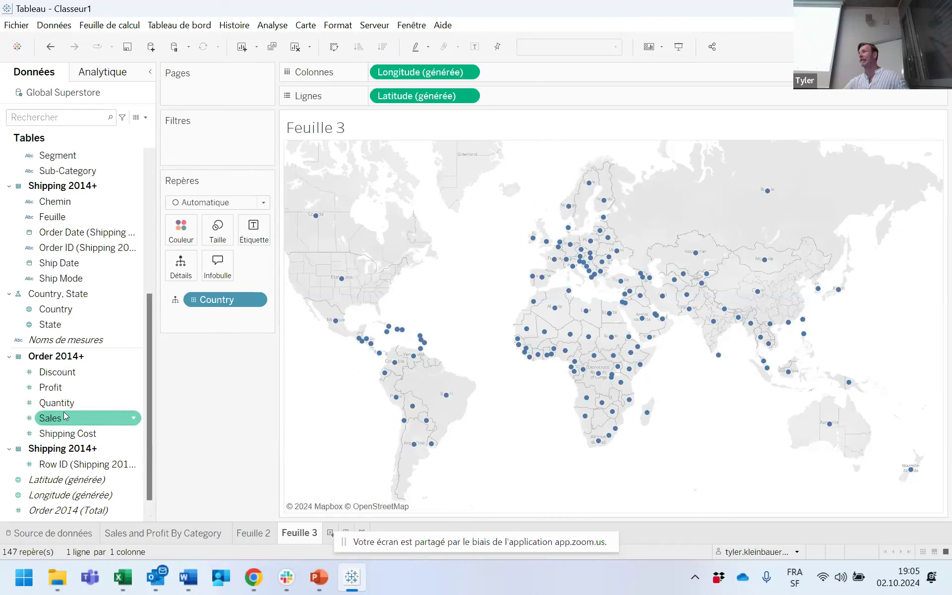
{"action": "left_click_drag", "start_coordinate": [55, 419], "coordinate": [222, 236]}
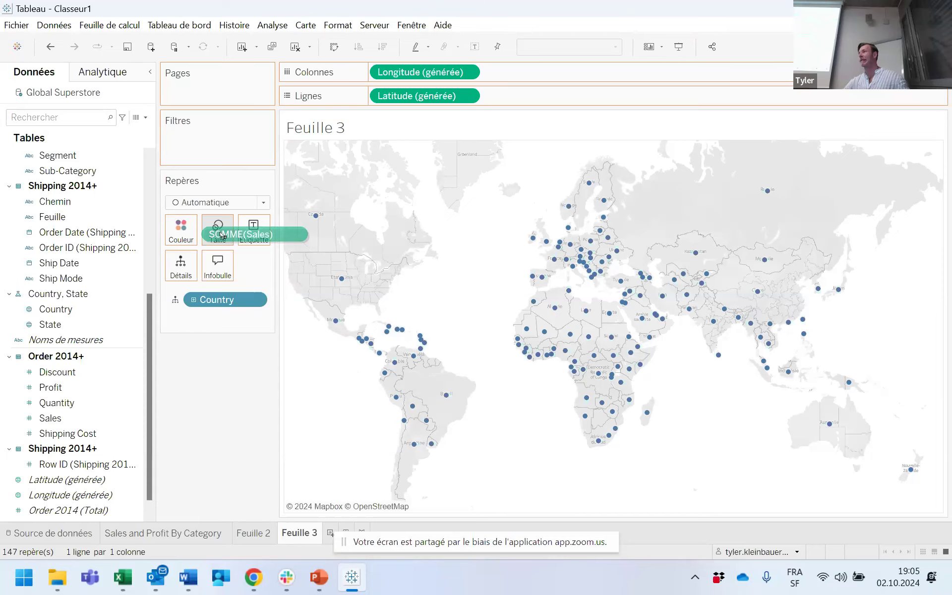
{"action": "left_click_drag", "start_coordinate": [221, 236], "coordinate": [221, 236]}
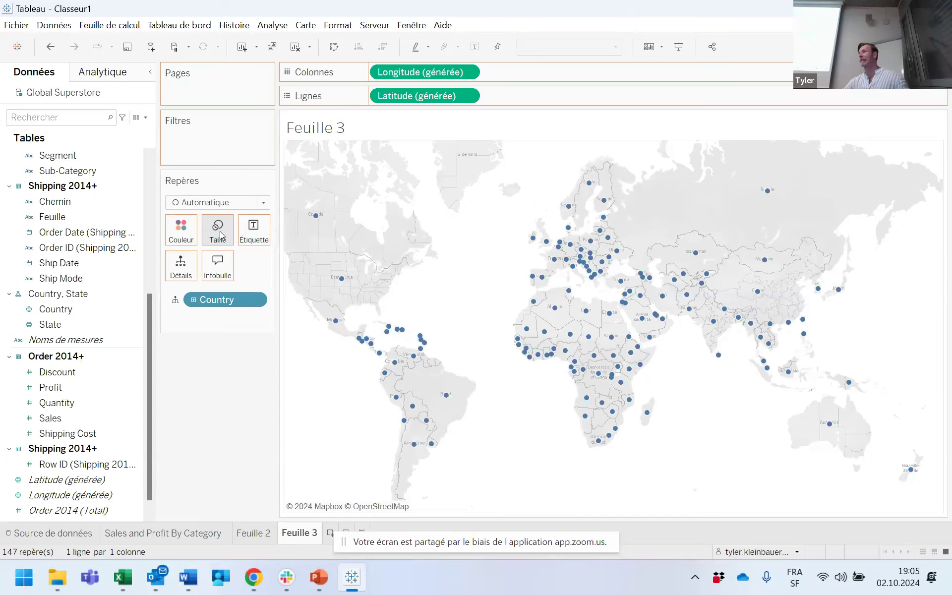
{"action": "mouse_move", "coordinate": [330, 287]}
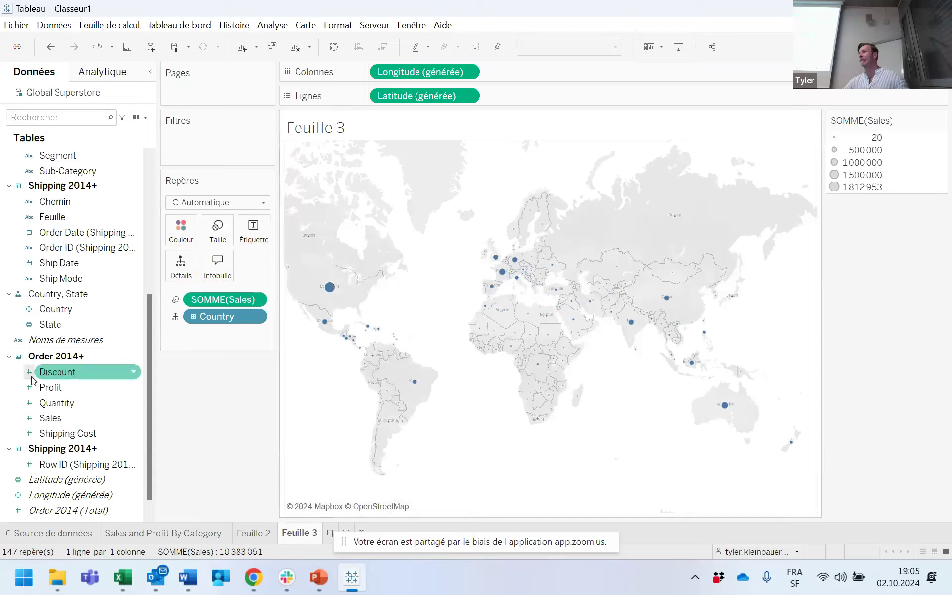
{"action": "left_click", "coordinate": [50, 389]}
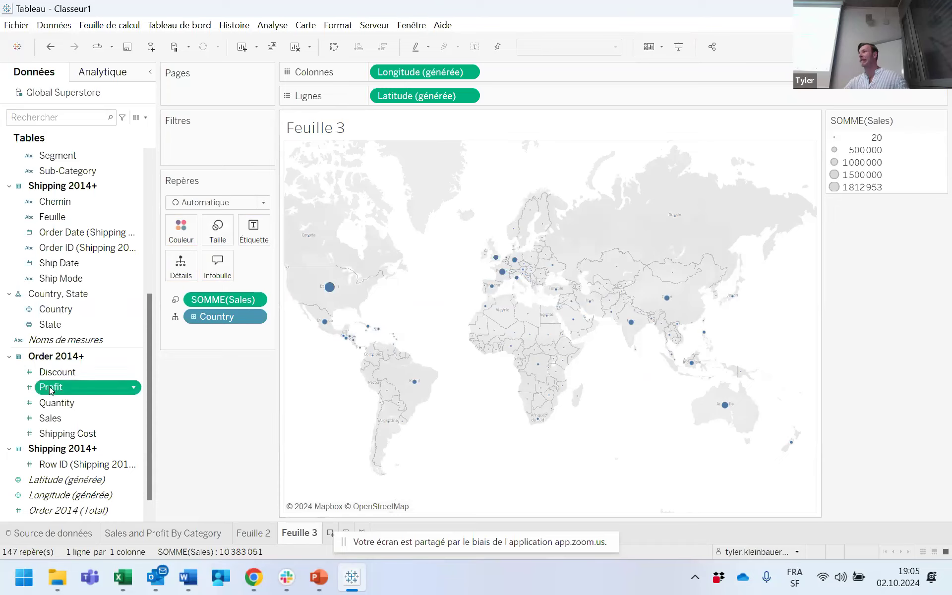
{"action": "left_click_drag", "start_coordinate": [50, 388], "coordinate": [175, 234]}
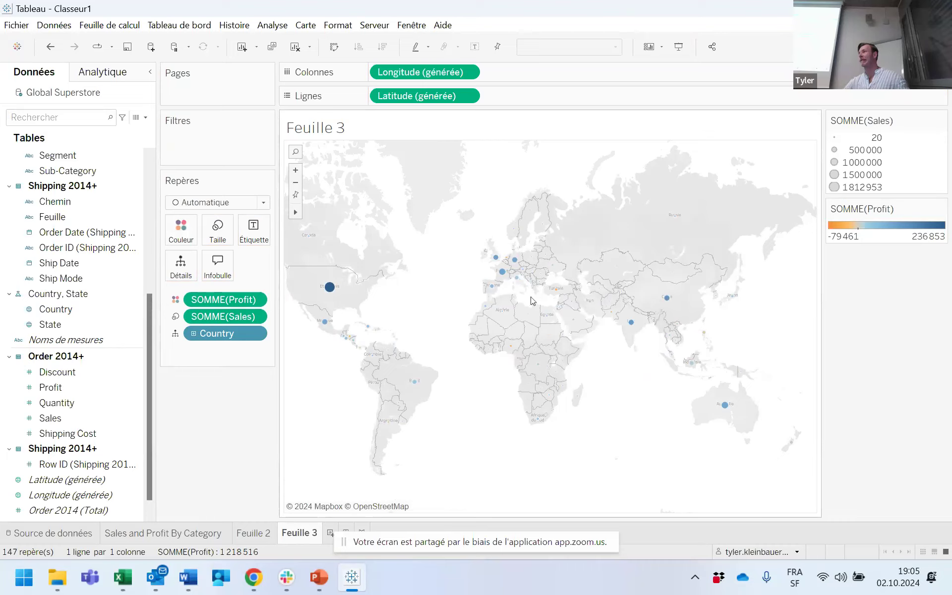
{"action": "mouse_move", "coordinate": [557, 292]}
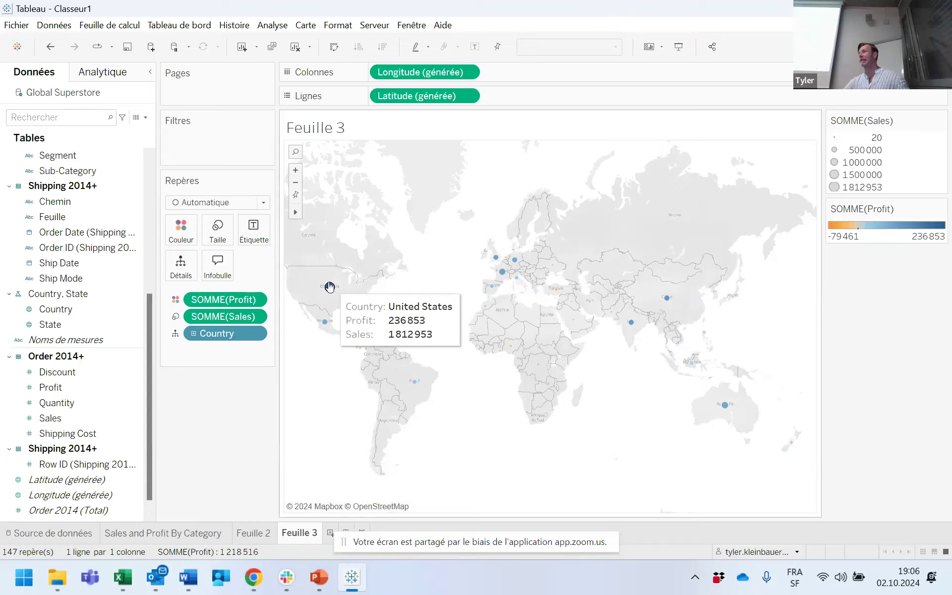
Duplicate the Feuille 3 worksheet and expand Country to the State level in the copy.
{"action": "right_click", "coordinate": [299, 536]}
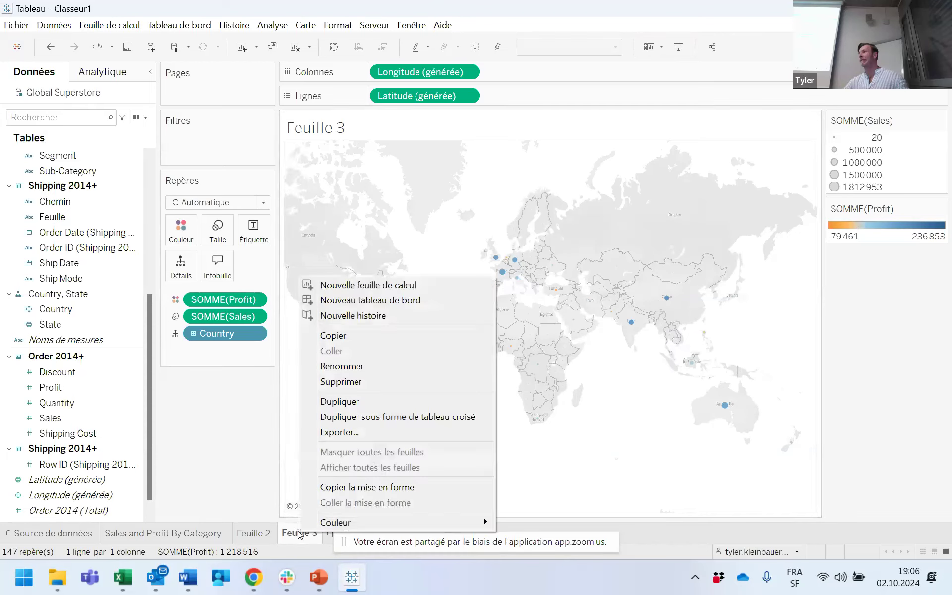
{"action": "left_click", "coordinate": [374, 402]}
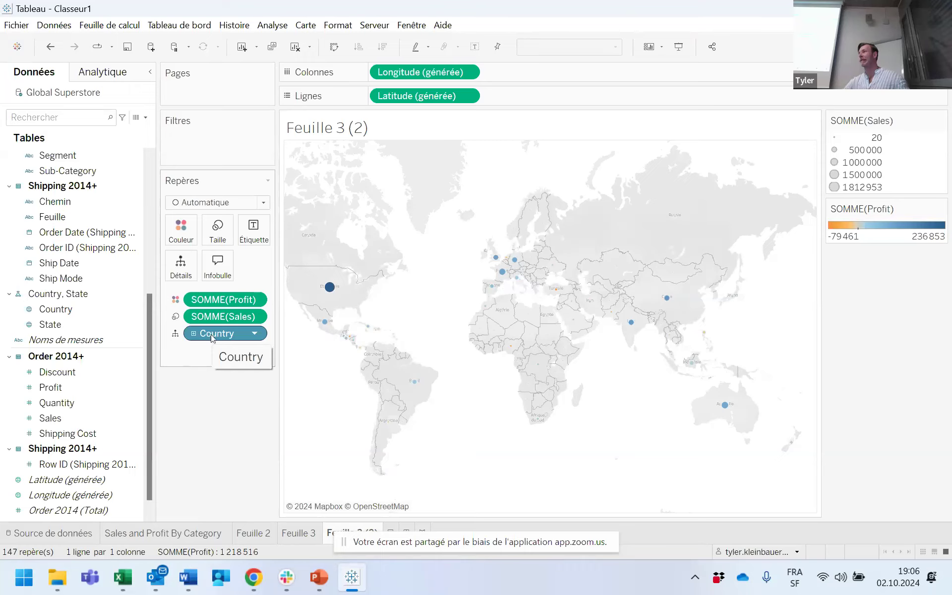
{"action": "left_click", "coordinate": [193, 334]}
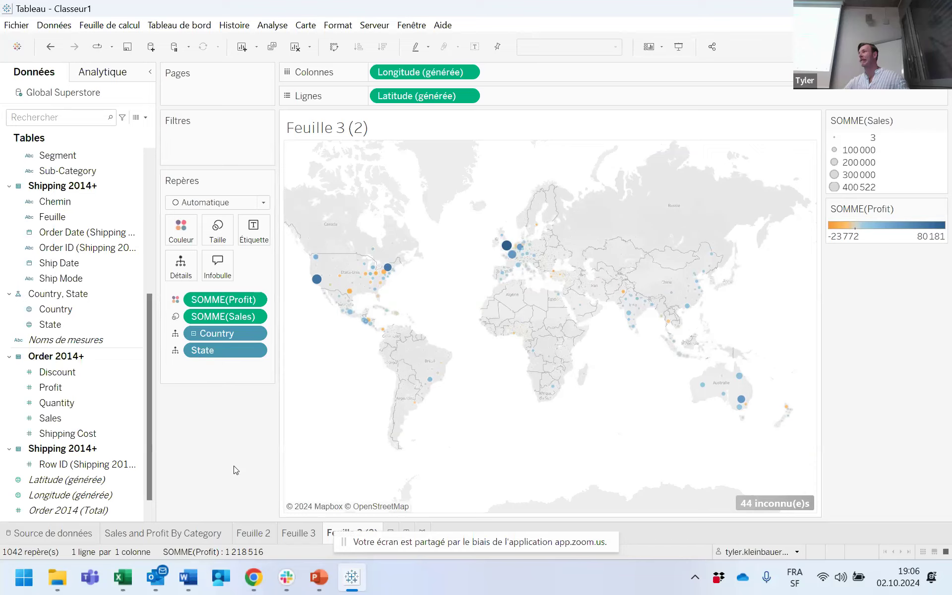
Insert the Feuille 3 (2) sheet below Sales in the Feuille 3 tooltip, and inspect the result on the France mark.
{"action": "left_click", "coordinate": [303, 533]}
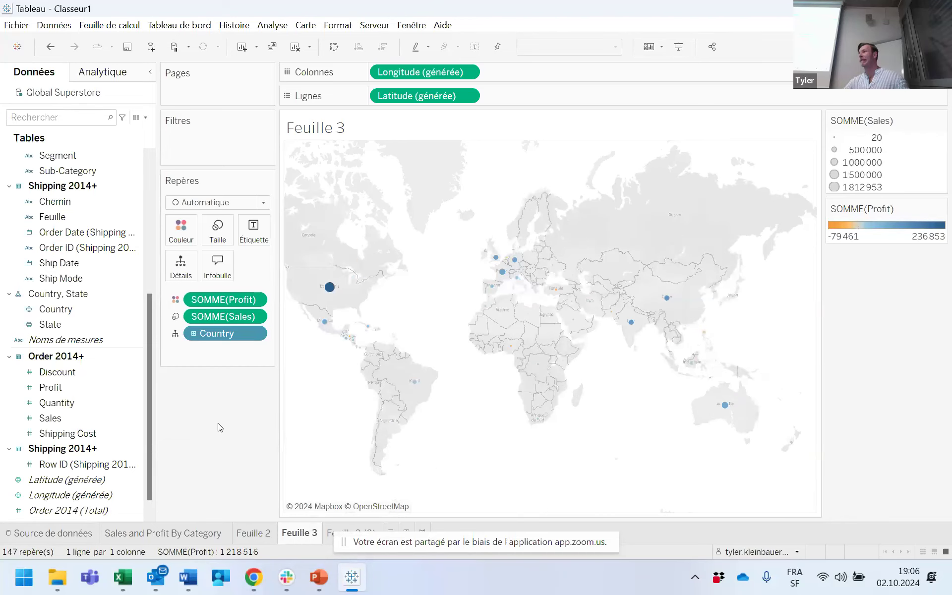
{"action": "left_click", "coordinate": [218, 273]}
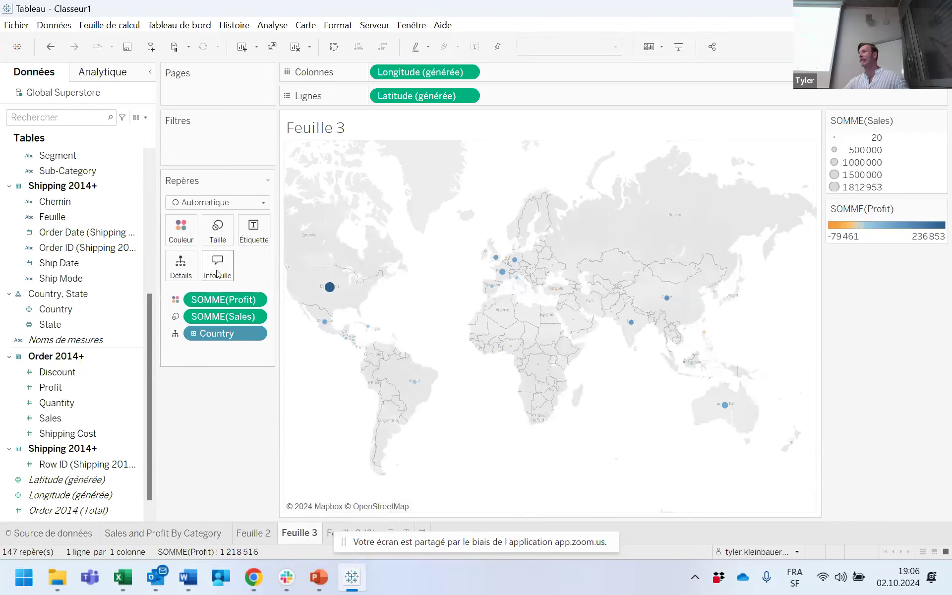
{"action": "left_click", "coordinate": [481, 221]}
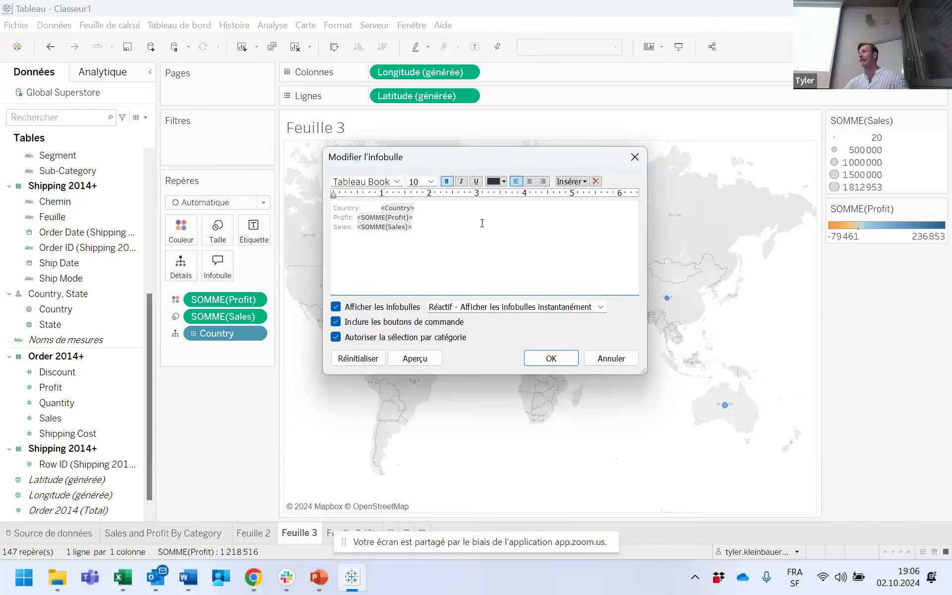
{"action": "left_click", "coordinate": [571, 181]}
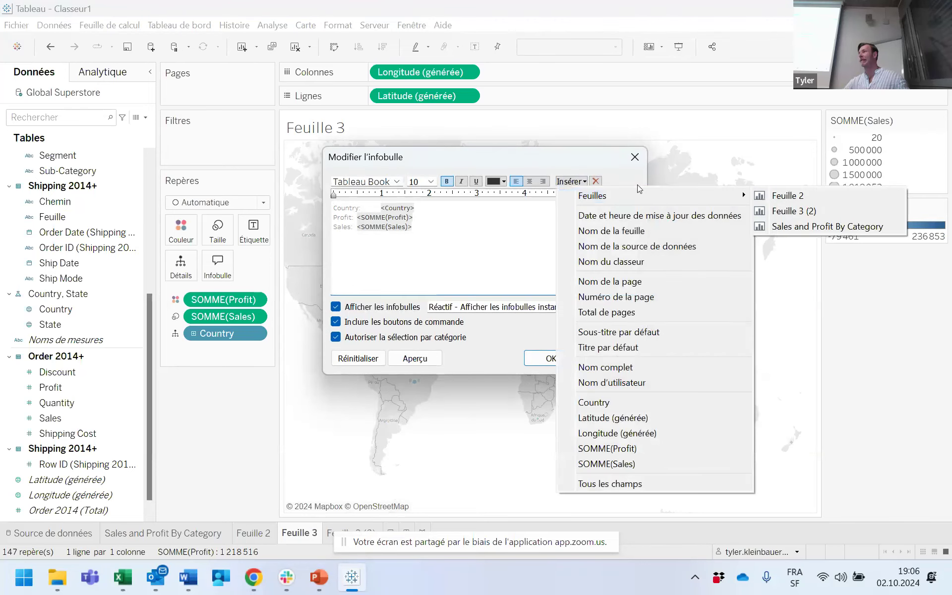
{"action": "mouse_move", "coordinate": [665, 194]}
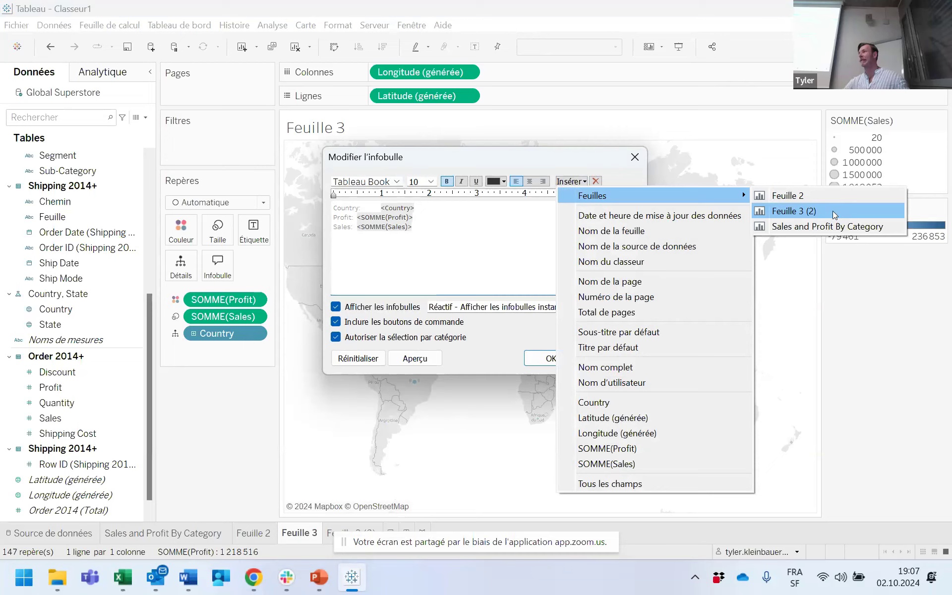
{"action": "left_click", "coordinate": [793, 211]}
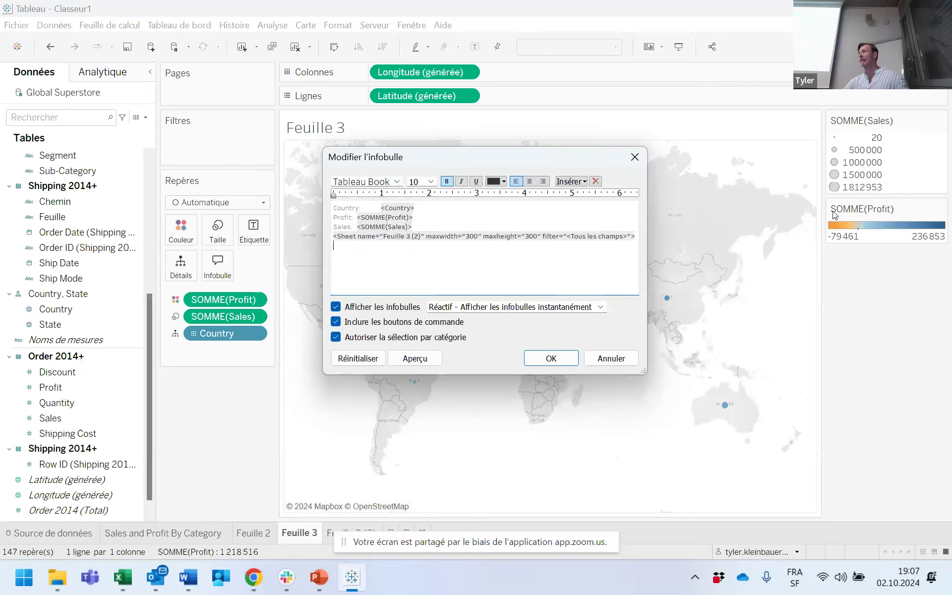
{"action": "key", "text": "Return"}
{"action": "left_click_drag", "start_coordinate": [333, 236], "coordinate": [635, 236]}
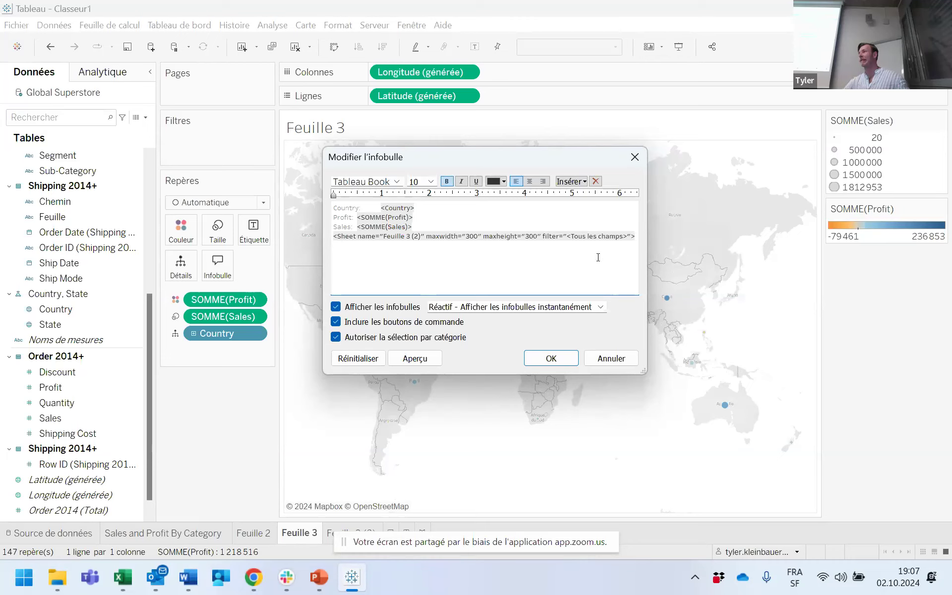
{"action": "left_click", "coordinate": [551, 358]}
{"action": "mouse_move", "coordinate": [331, 288]}
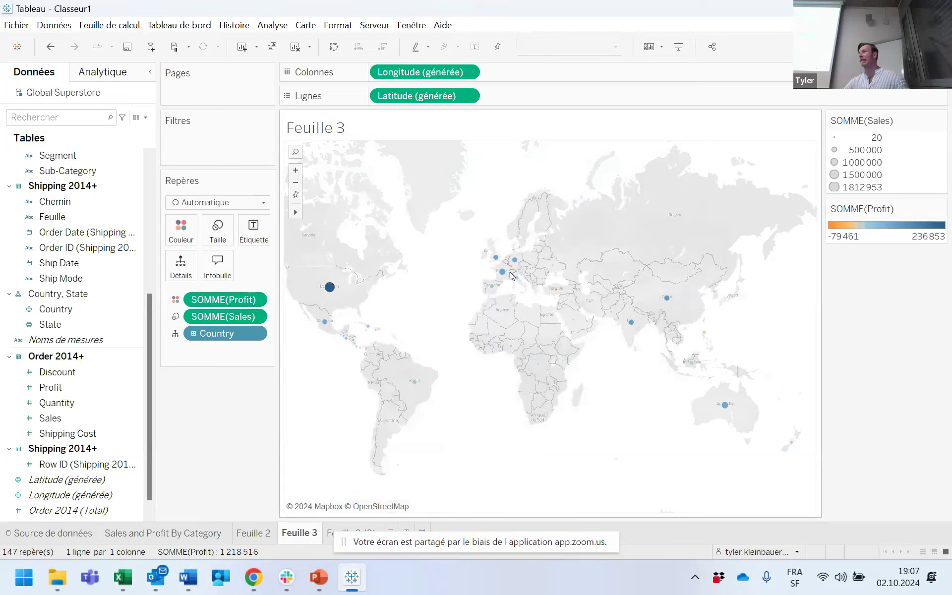
{"action": "mouse_move", "coordinate": [501, 275]}
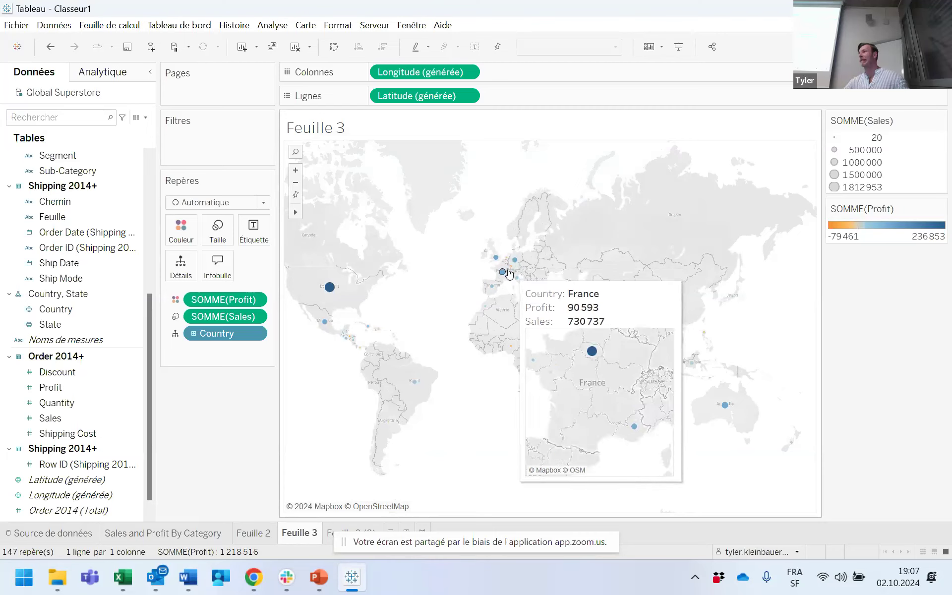
Rename the Feuille 3 worksheet as Map.
{"action": "right_click", "coordinate": [305, 536]}
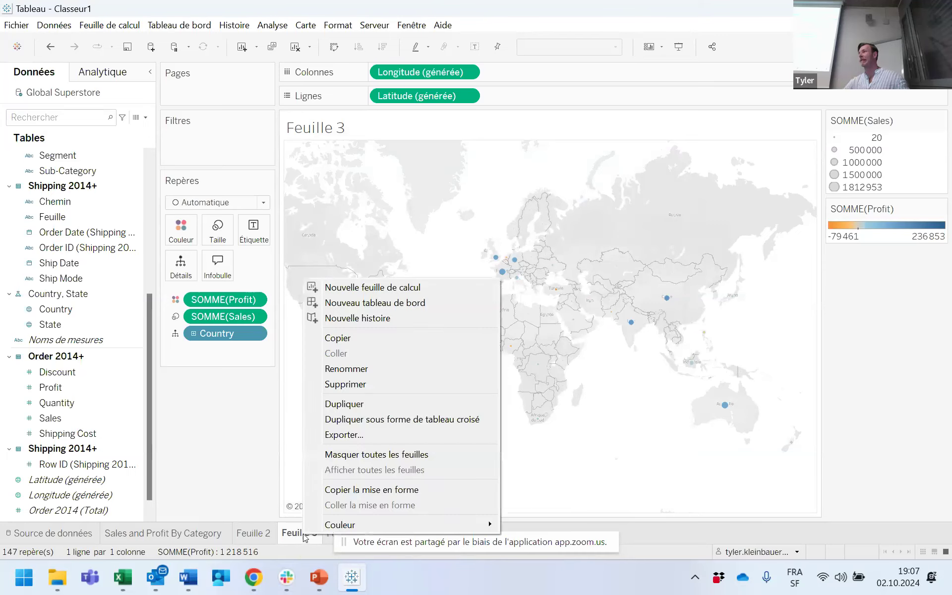
{"action": "left_click", "coordinate": [399, 369]}
{"action": "type", "text": "Map"}
{"action": "key", "text": "Return"}
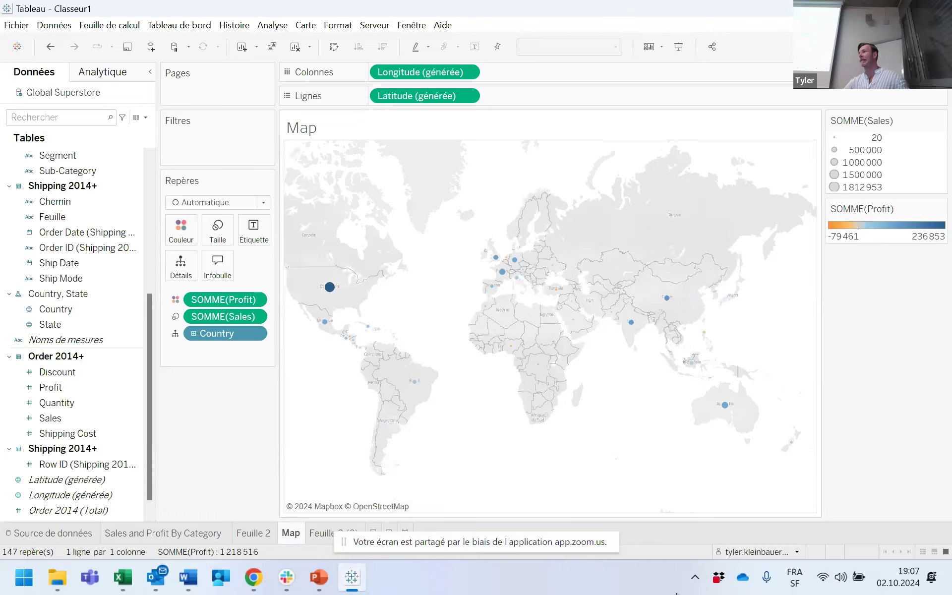
Create a new worksheet and list Segment and all Product Name members as rows.
{"action": "left_click_drag", "start_coordinate": [565, 540], "coordinate": [492, 584]}
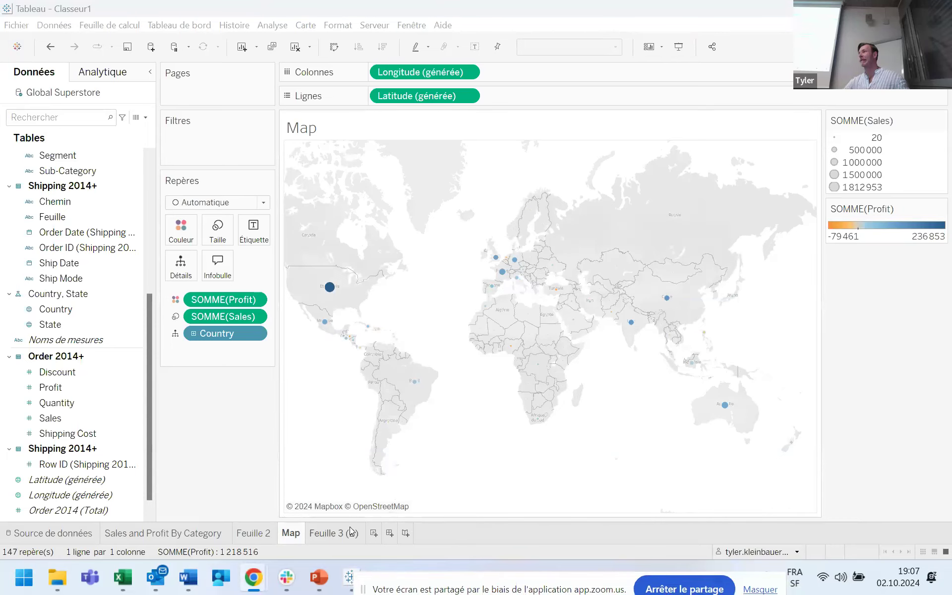
{"action": "left_click", "coordinate": [373, 533]}
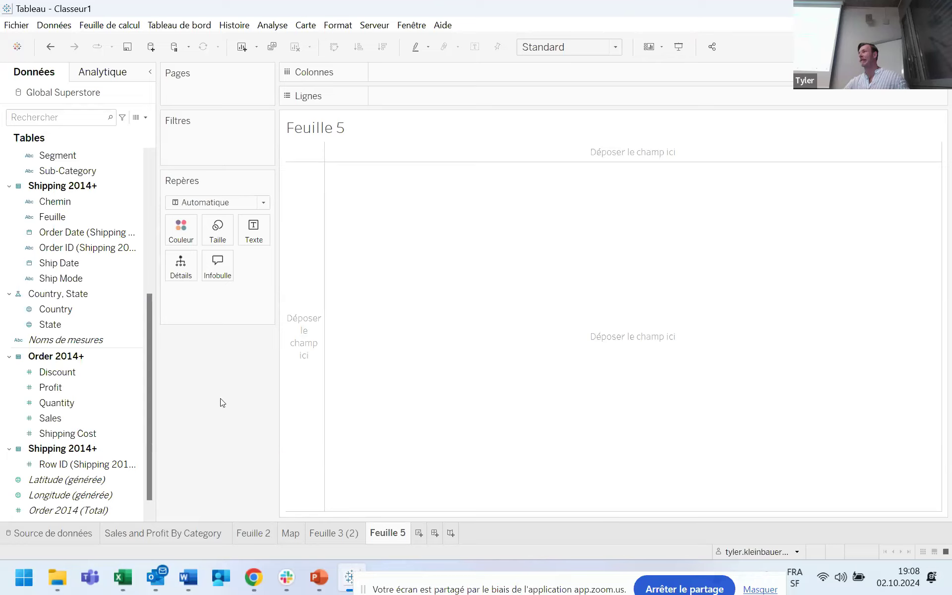
{"action": "scroll", "coordinate": [119, 263], "scroll_direction": "up", "scroll_amount": 2}
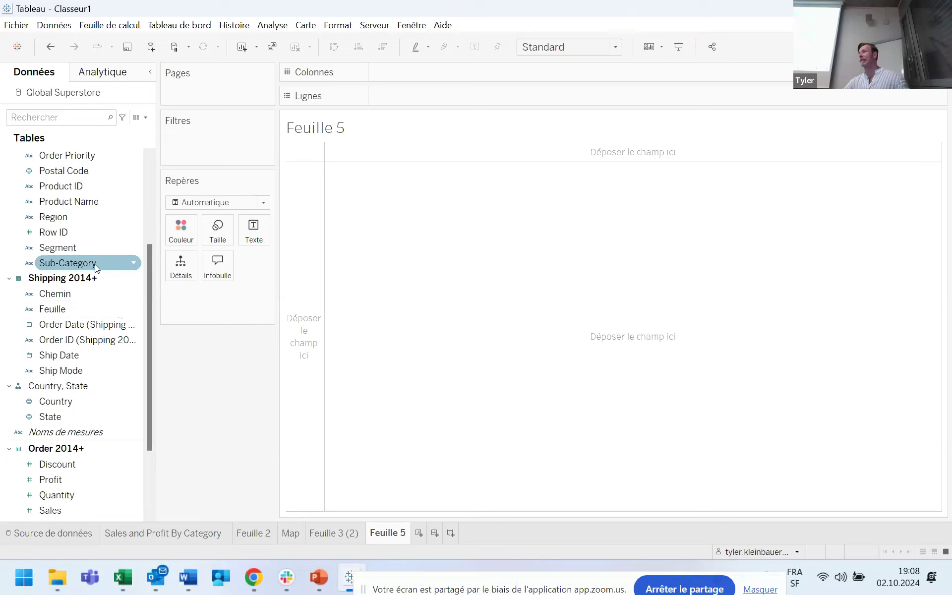
{"action": "left_click_drag", "start_coordinate": [62, 251], "coordinate": [408, 96]}
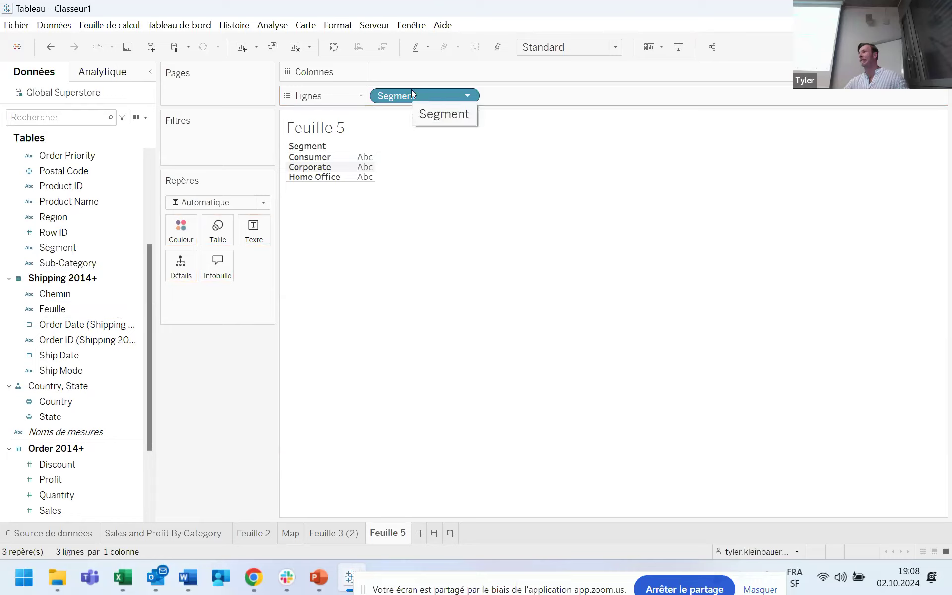
{"action": "left_click", "coordinate": [81, 203]}
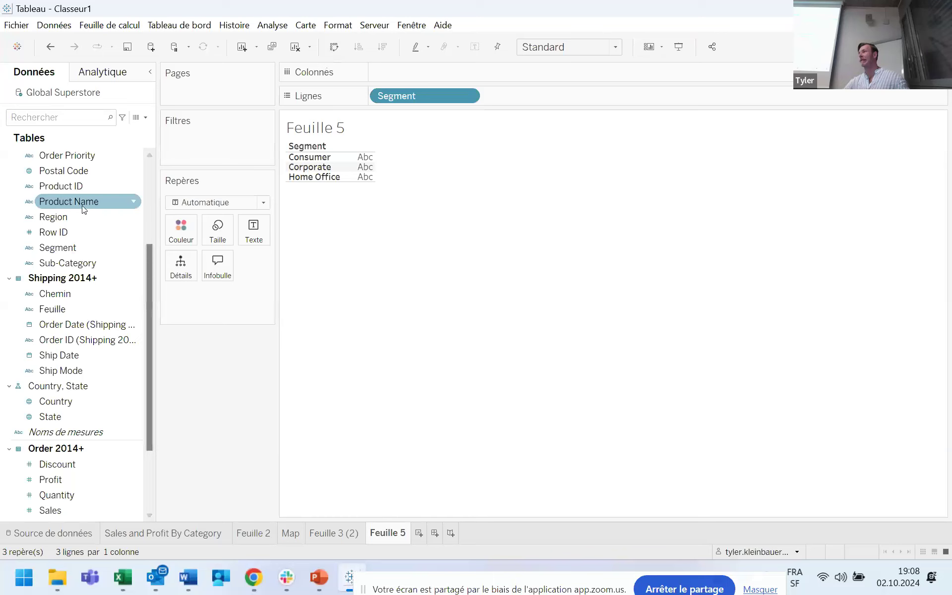
{"action": "left_click_drag", "start_coordinate": [82, 206], "coordinate": [535, 102]}
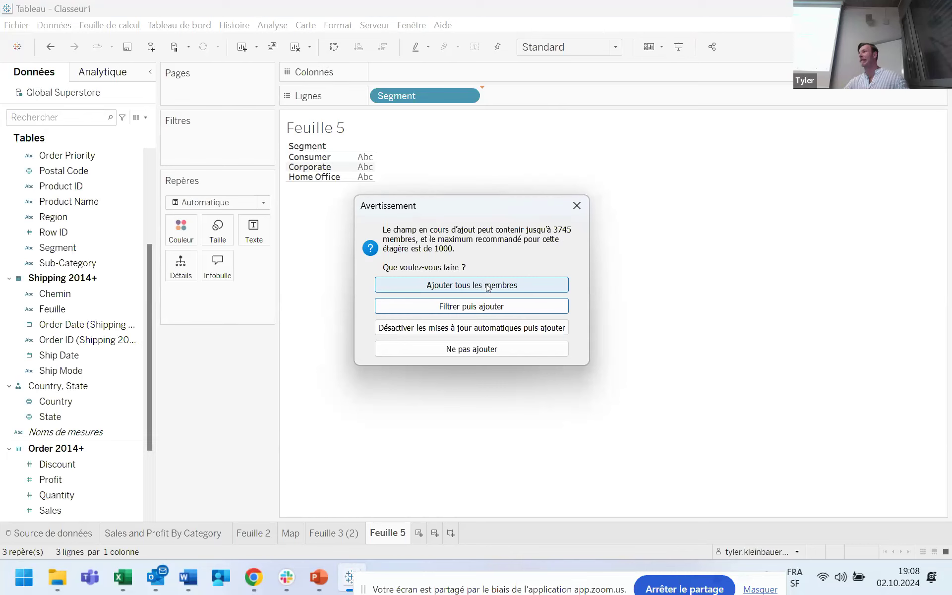
{"action": "left_click", "coordinate": [489, 287]}
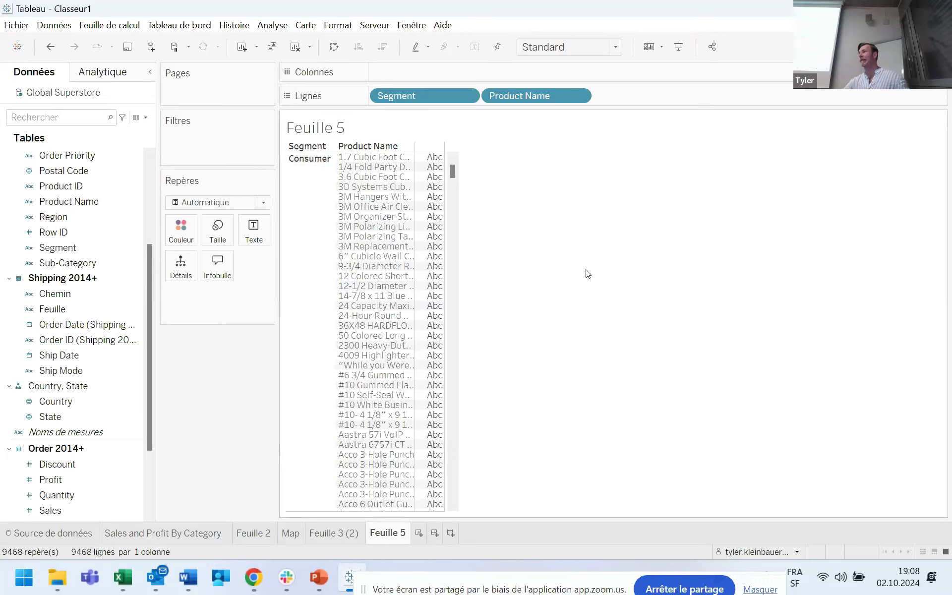
Plot Sales as horizontal bars for each product and colour the bars by Profit.
{"action": "left_click", "coordinate": [52, 511]}
{"action": "left_click_drag", "start_coordinate": [52, 513], "coordinate": [419, 74]}
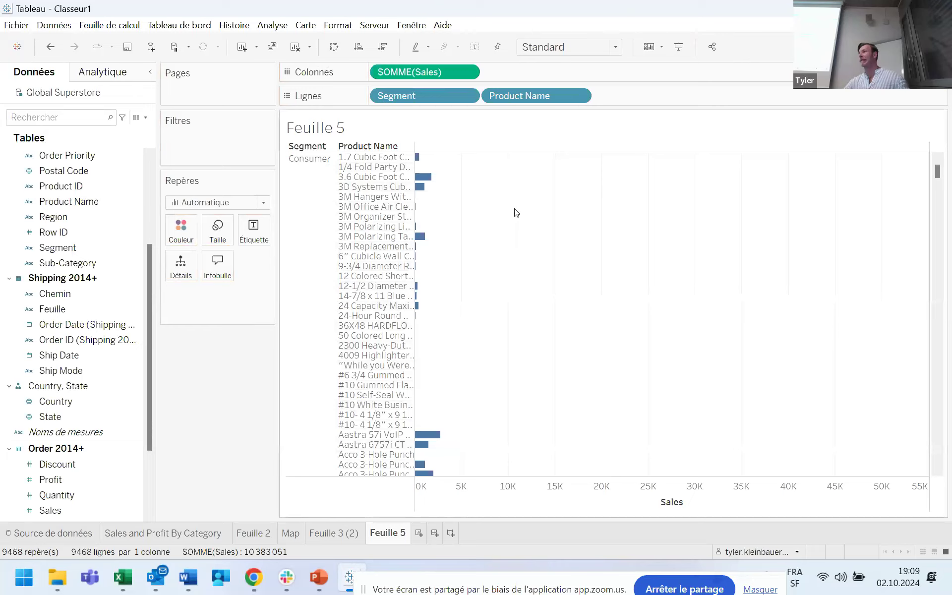
{"action": "mouse_move", "coordinate": [425, 183]}
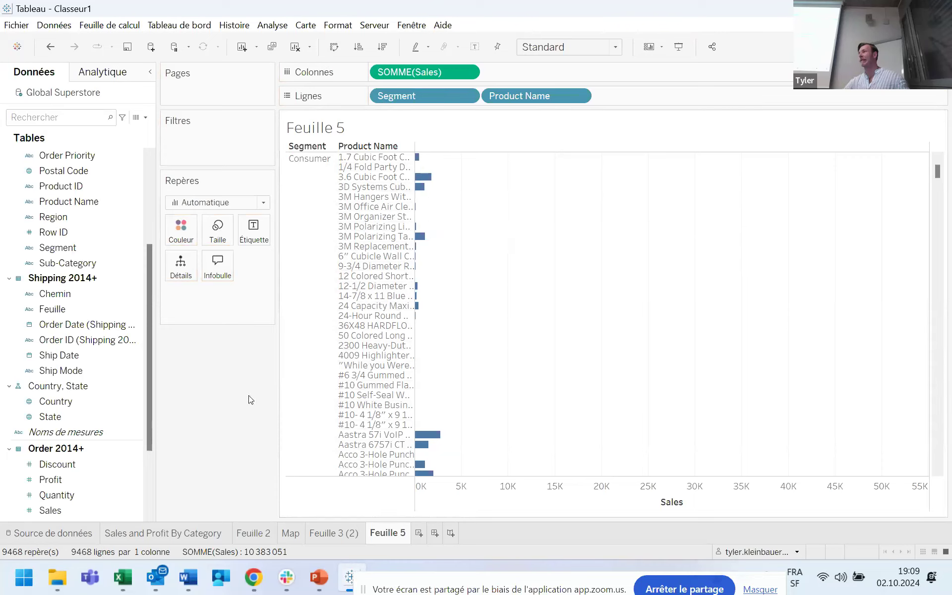
{"action": "left_click", "coordinate": [37, 484]}
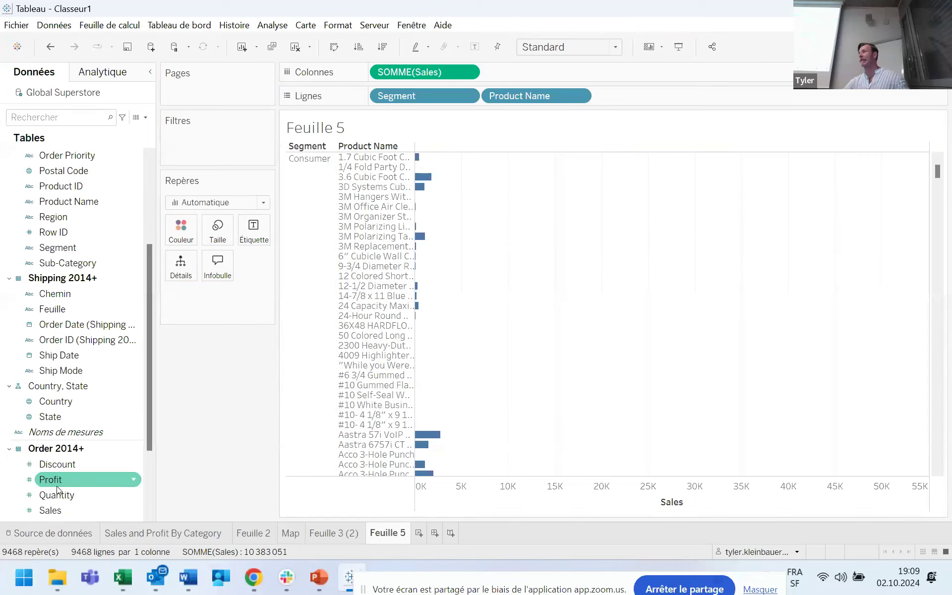
{"action": "left_click_drag", "start_coordinate": [58, 490], "coordinate": [180, 243]}
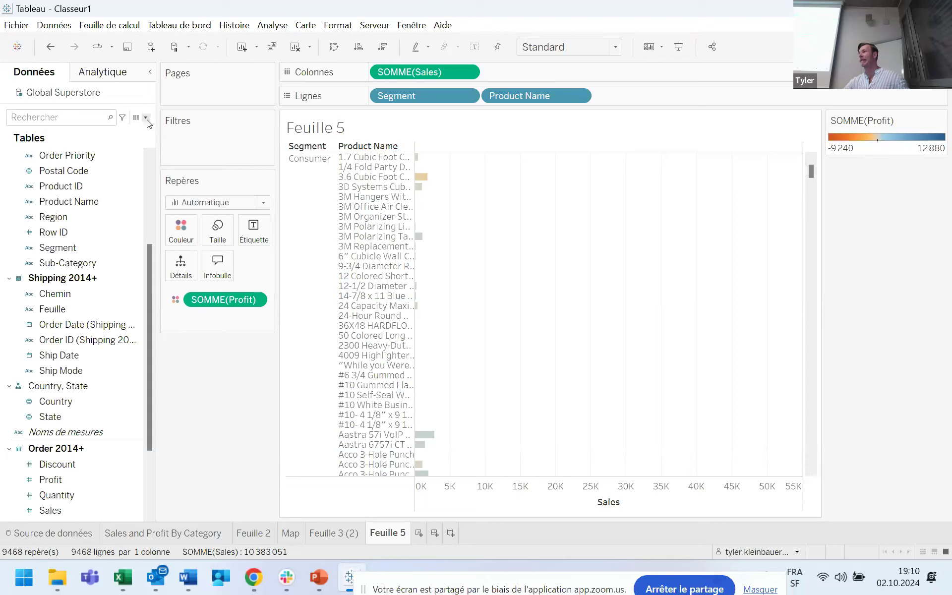
Create a calculated field named Rank of Profits.
{"action": "left_click", "coordinate": [145, 119]}
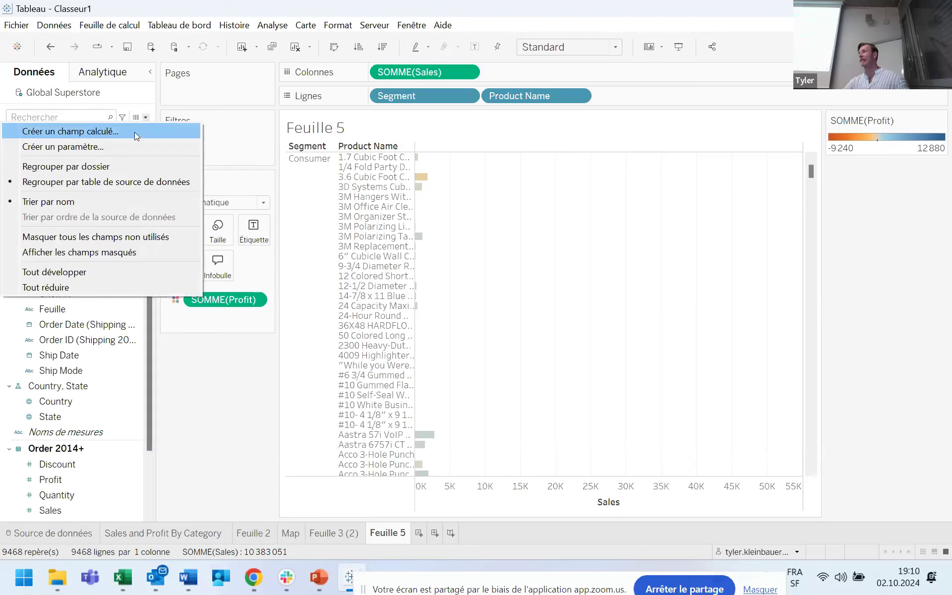
{"action": "left_click", "coordinate": [161, 132]}
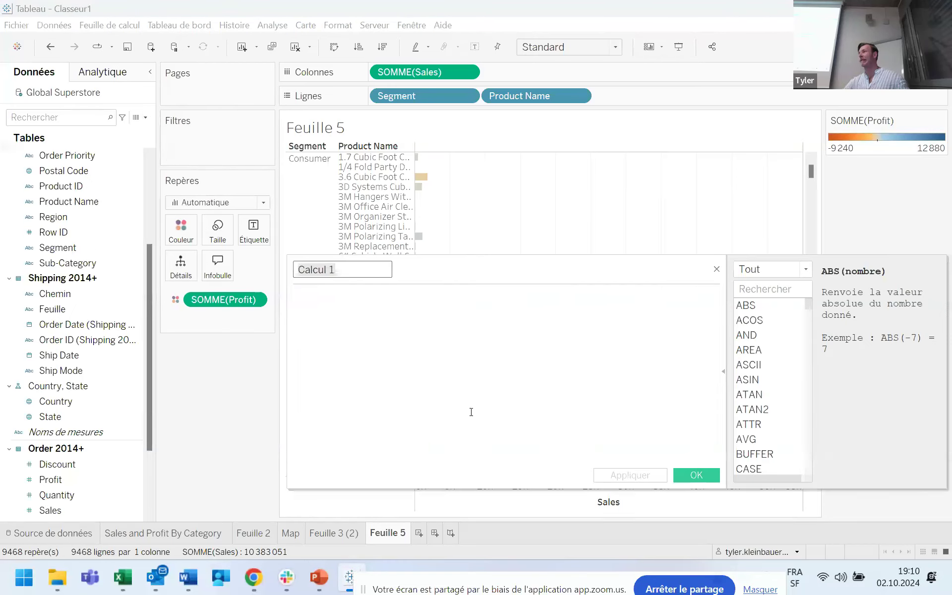
{"action": "type", "text": "Rank of"}
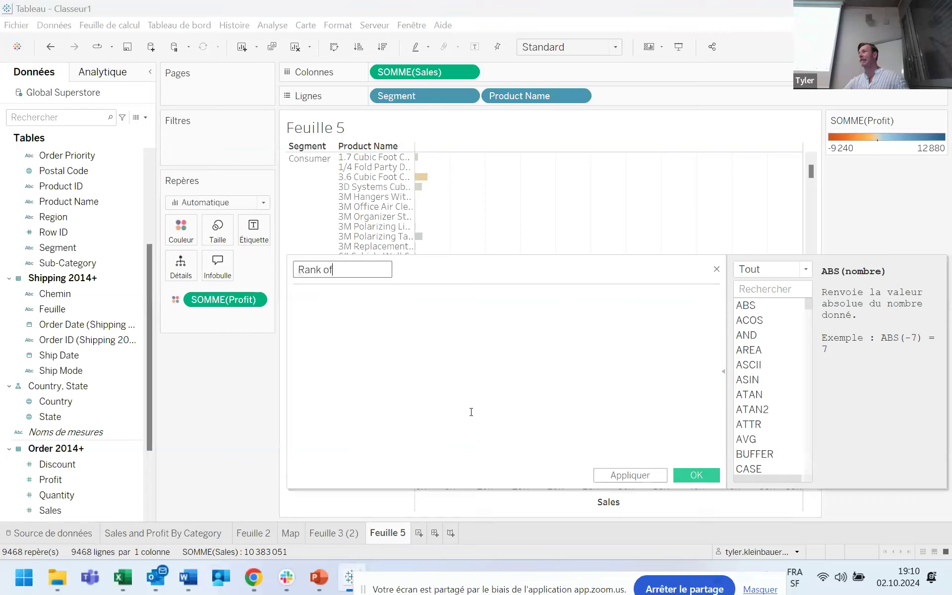
{"action": "type", "text": " Profits"}
Enter the formula RANK([Profit],'desc') for the Rank of Profits field.
{"action": "left_click", "coordinate": [425, 377]}
{"action": "type", "text": "R"}
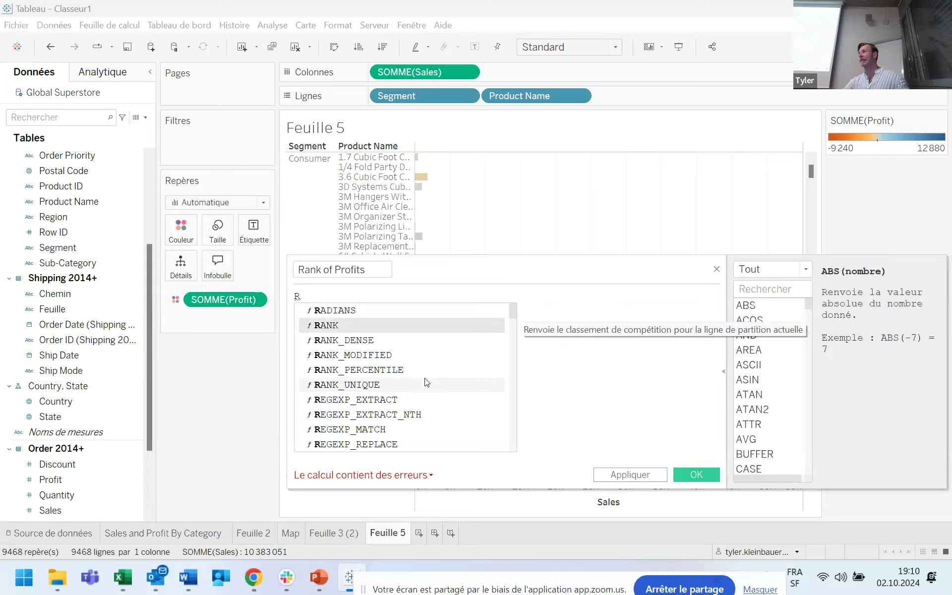
{"action": "key", "text": "Return"}
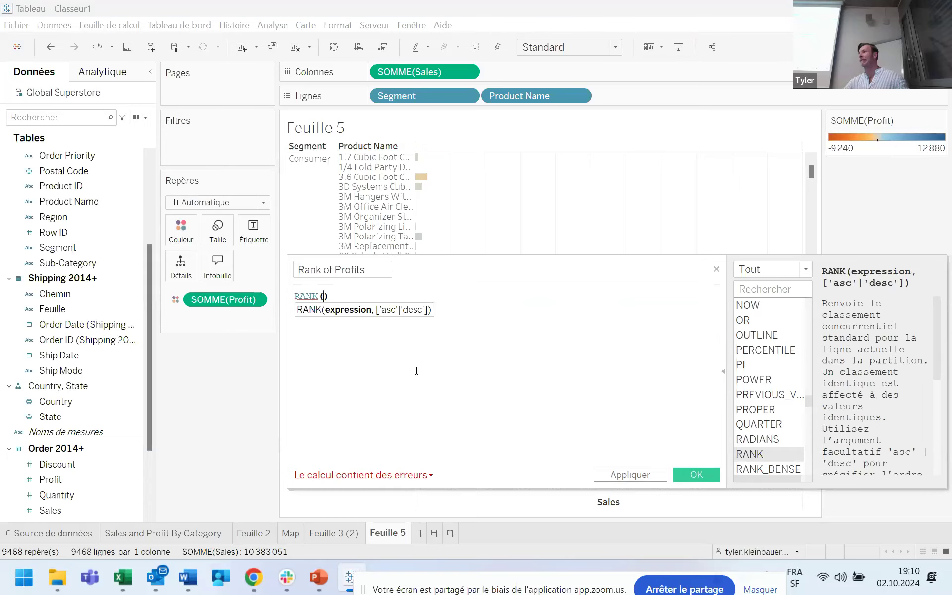
{"action": "left_click_drag", "start_coordinate": [612, 267], "coordinate": [468, 196]}
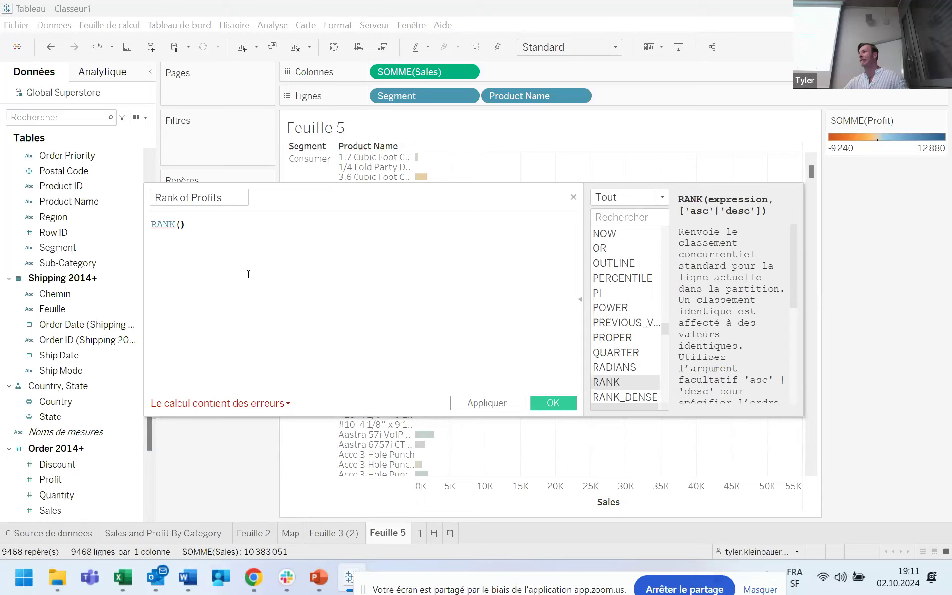
{"action": "type", "text": "Pr"}
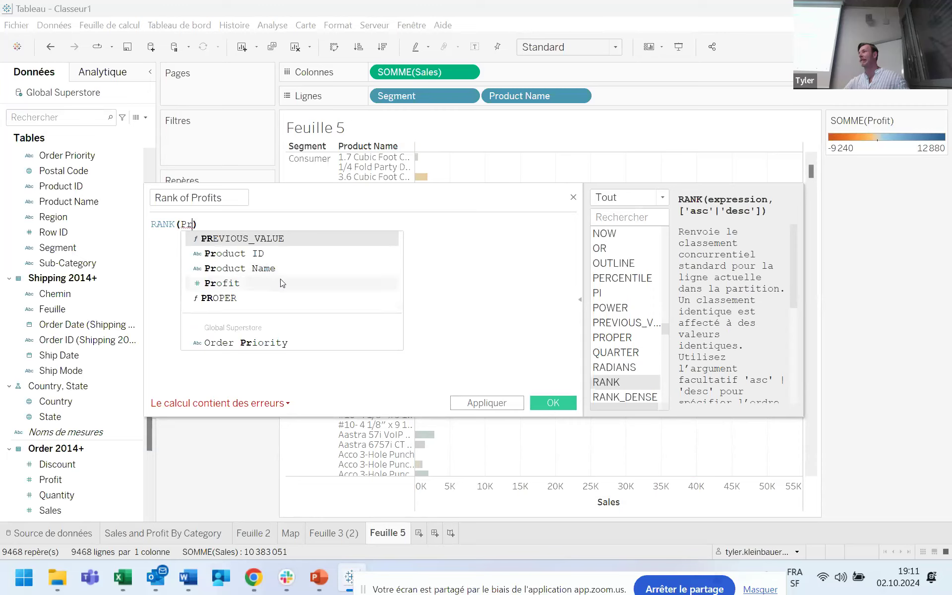
{"action": "key", "text": "Down"}
{"action": "key", "text": "Down"}
{"action": "key", "text": "Down"}
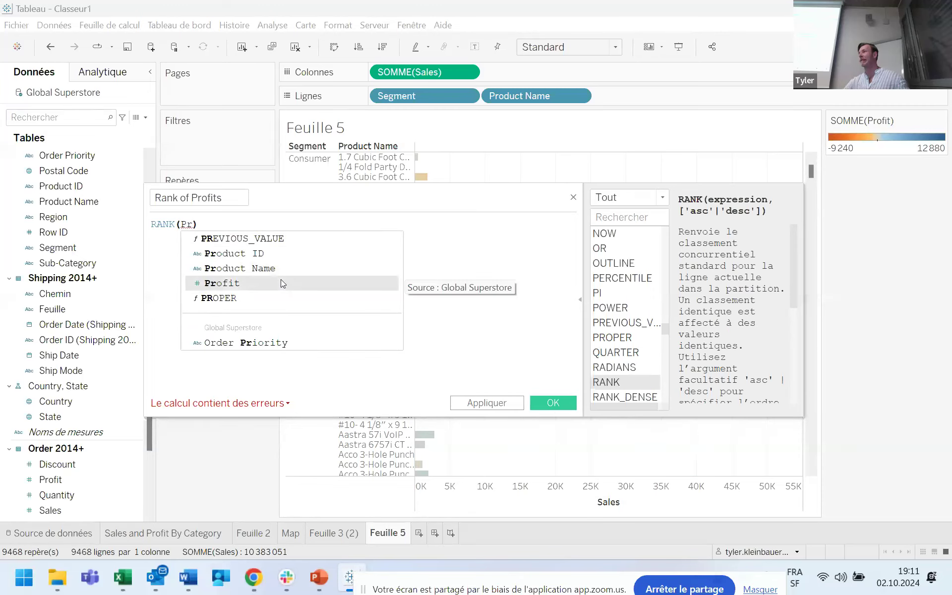
{"action": "key", "text": "Return"}
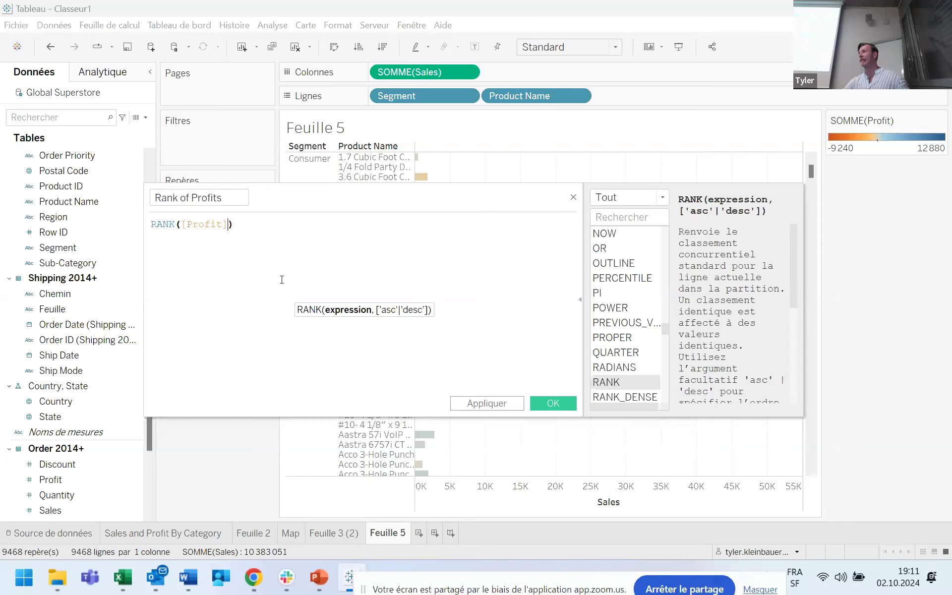
{"action": "type", "text": ","}
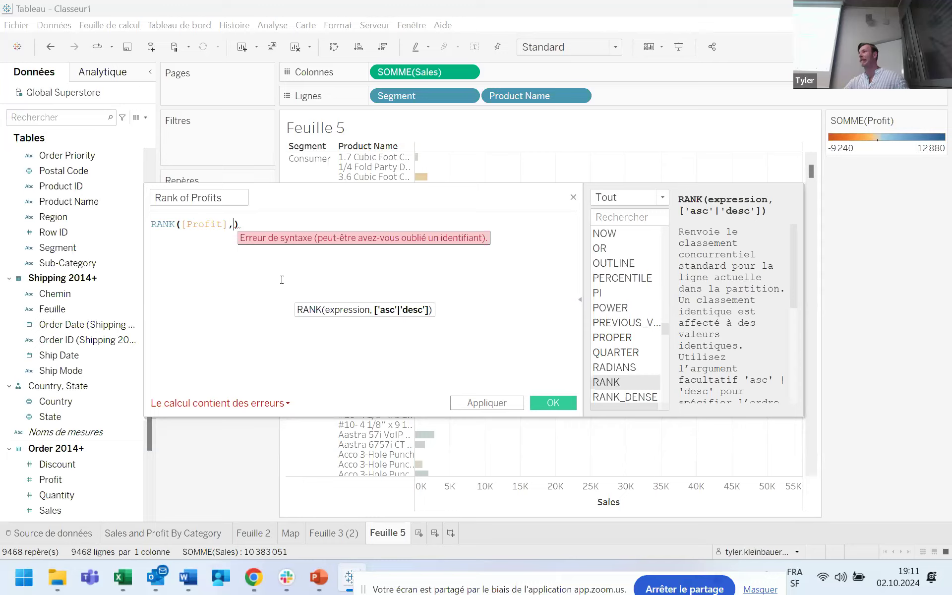
{"action": "type", "text": "'desc"}
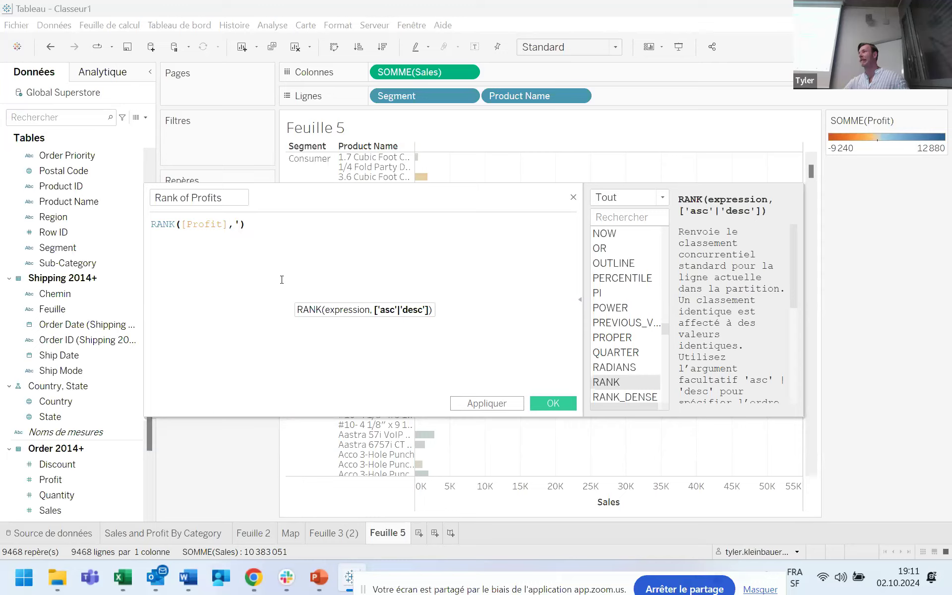
{"action": "type", "text": "')"}
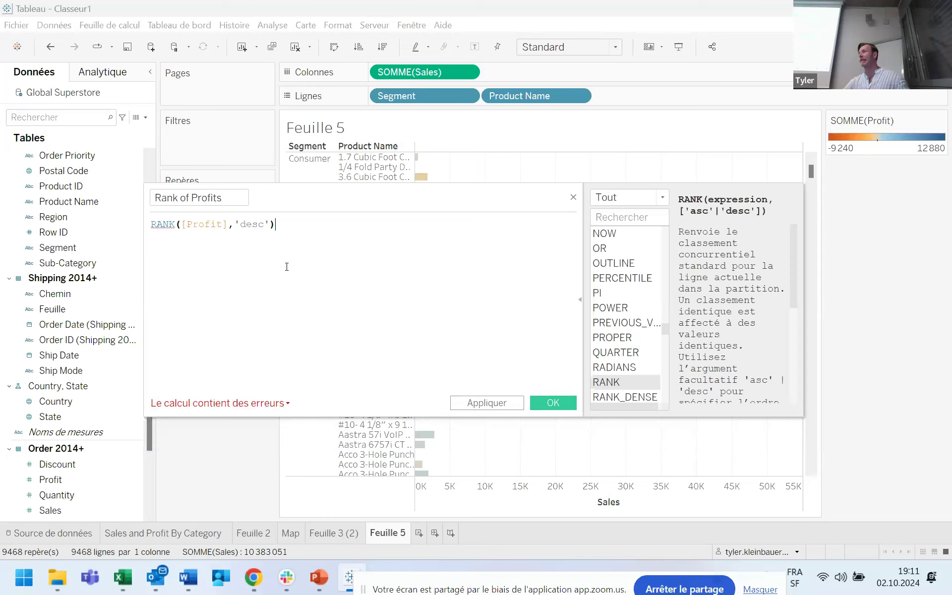
Try to aggregate Profit within the ranking as RANK(SUM([Profit],'desc')), and check the calculation's error details.
{"action": "key", "text": "Left"}
{"action": "key", "text": "Left"}
{"action": "key", "text": "Left"}
{"action": "key", "text": "Left"}
{"action": "key", "text": "Left"}
{"action": "key", "text": "Left"}
{"action": "key", "text": "Left"}
{"action": "key", "text": "Left"}
{"action": "key", "text": "Left"}
{"action": "key", "text": "Left"}
{"action": "key", "text": "Left"}
{"action": "key", "text": "Left"}
{"action": "key", "text": "Left"}
{"action": "key", "text": "Left"}
{"action": "key", "text": "Left"}
{"action": "key", "text": "Left"}
{"action": "type", "text": "SUM("}
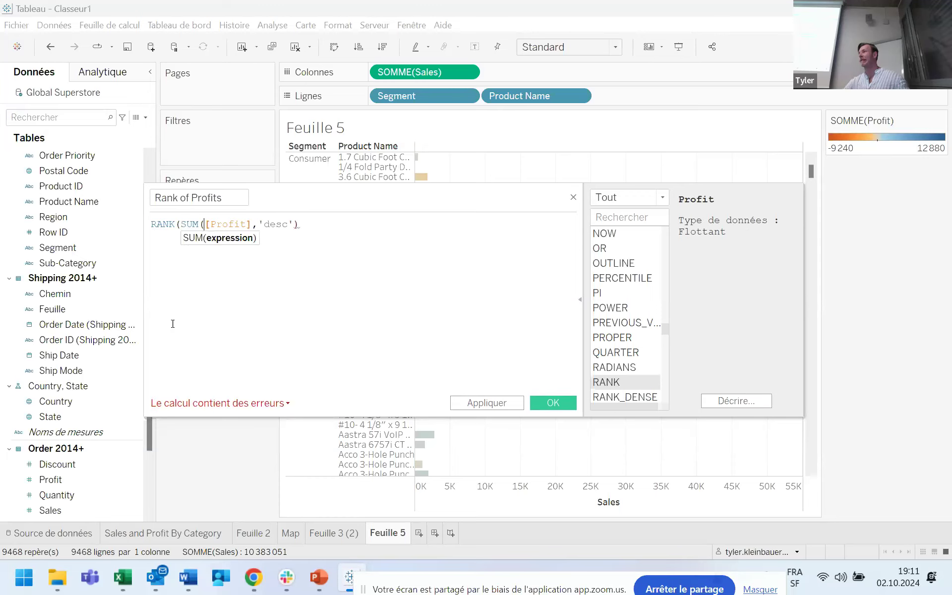
{"action": "left_click", "coordinate": [334, 222]}
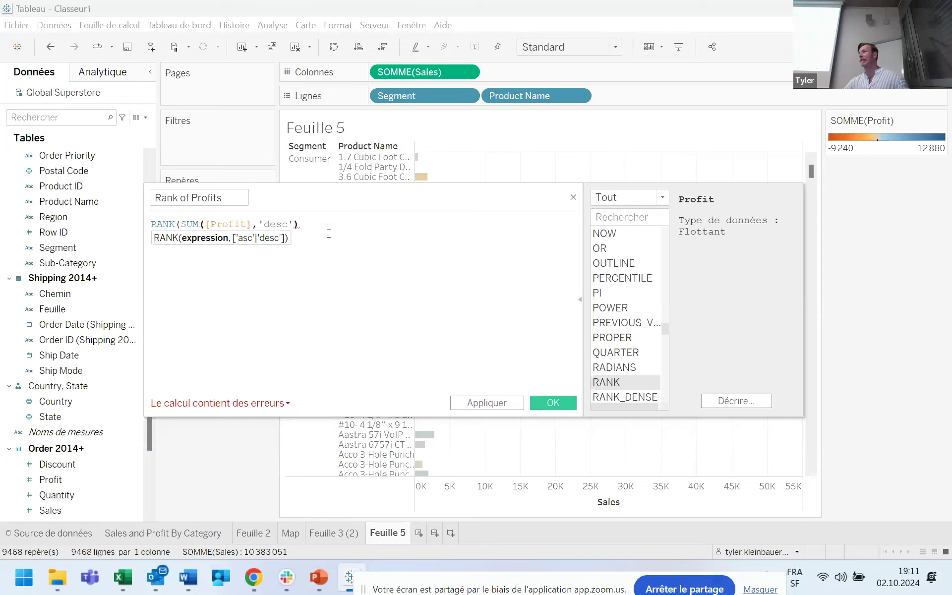
{"action": "type", "text": ")"}
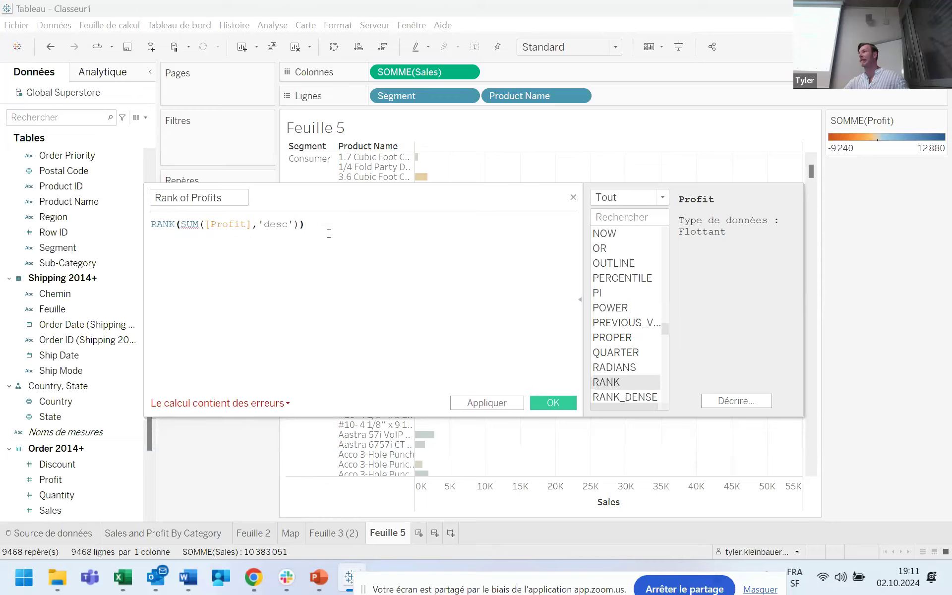
{"action": "left_click", "coordinate": [208, 406]}
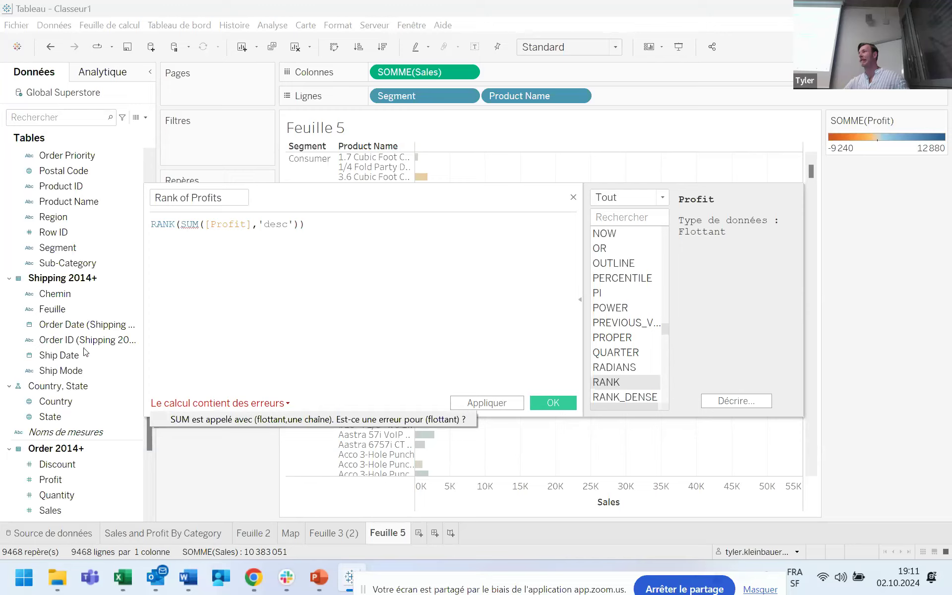
{"action": "left_click", "coordinate": [229, 298]}
{"action": "left_click", "coordinate": [203, 235]}
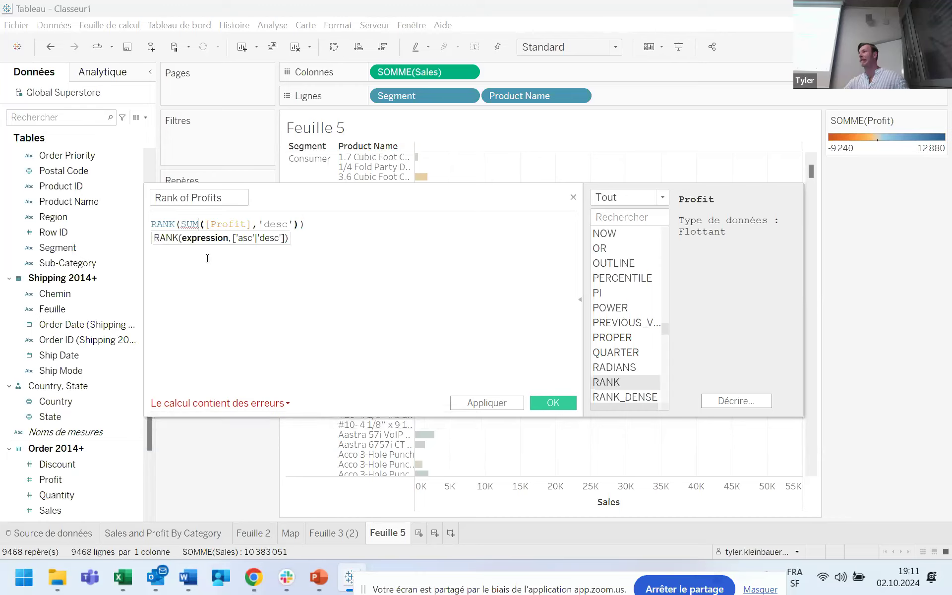
{"action": "left_click", "coordinate": [207, 258]}
Replace the Rank of Profits formula with RANK(SUM([Profit]),'desc') and save the calculated field.
{"action": "left_click_drag", "start_coordinate": [305, 225], "coordinate": [125, 213]}
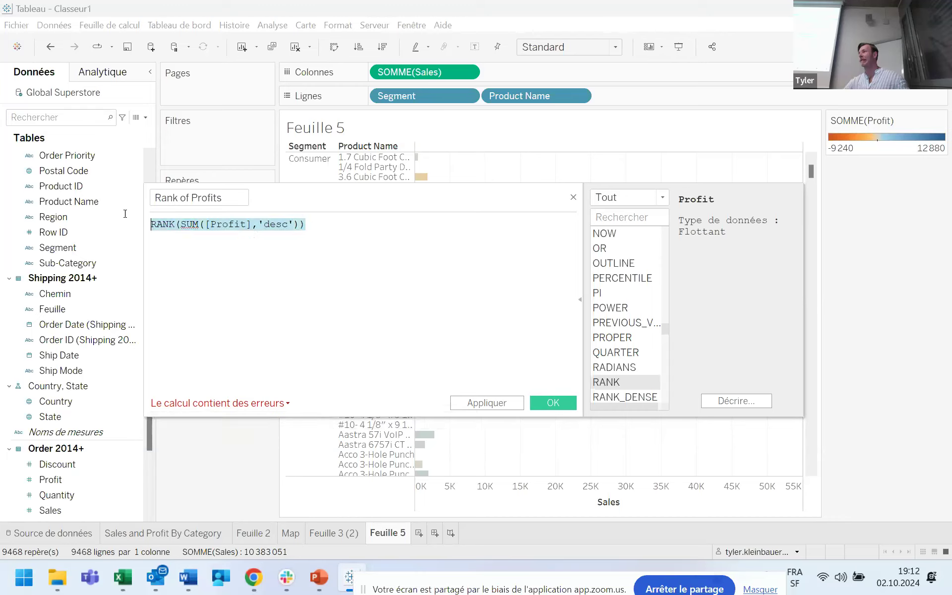
{"action": "key", "text": "BackSpace"}
{"action": "type", "text": "rna"}
{"action": "key", "text": "BackSpace"}
{"action": "key", "text": "BackSpace"}
{"action": "key", "text": "BackSpace"}
{"action": "type", "text": "ran"}
{"action": "key", "text": "BackSpace"}
{"action": "key", "text": "BackSpace"}
{"action": "key", "text": "BackSpace"}
{"action": "type", "text": "rank"}
{"action": "key", "text": "Return"}
{"action": "type", "text": "sum"}
{"action": "key", "text": "Return"}
{"action": "type", "text": "Pro"}
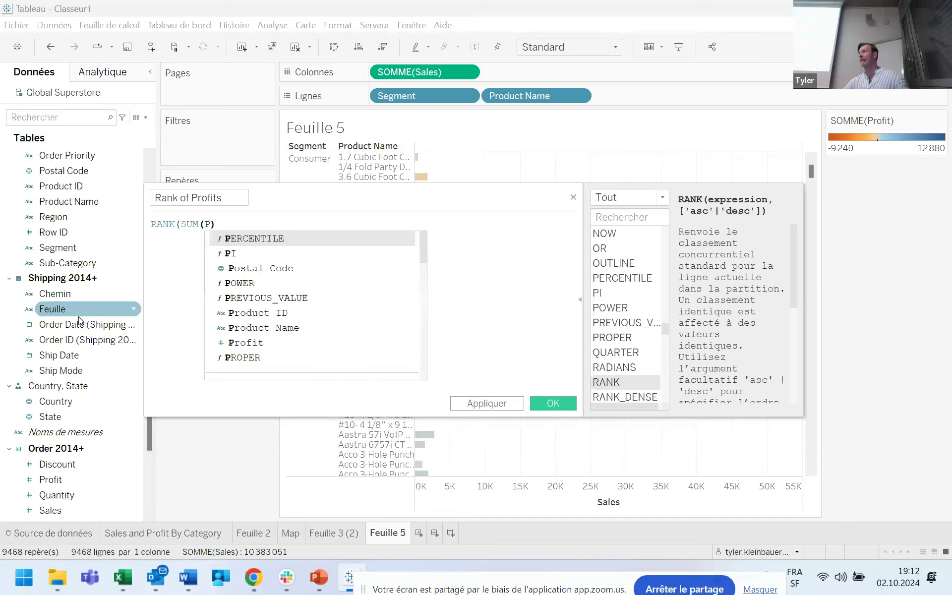
{"action": "key", "text": "Escape"}
{"action": "key", "text": "Right"}
{"action": "key", "text": "Left"}
{"action": "key", "text": "Right"}
{"action": "key", "text": "Left"}
{"action": "type", "text": "g"}
{"action": "key", "text": "BackSpace"}
{"action": "type", "text": "f"}
{"action": "key", "text": "Return"}
{"action": "key", "text": "Right"}
{"action": "type", "text": ",'desc')"}
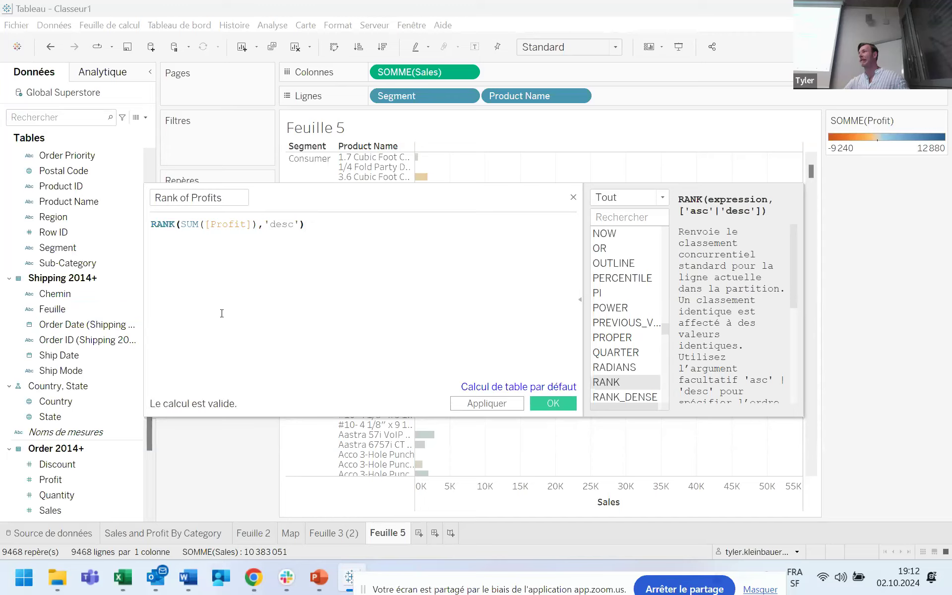
{"action": "left_click", "coordinate": [553, 404]}
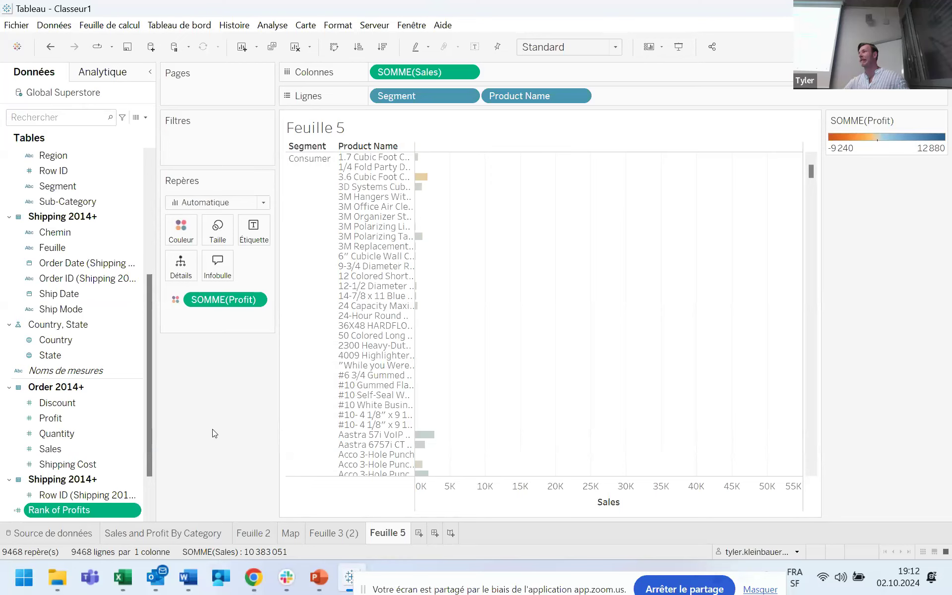
{"action": "scroll", "coordinate": [85, 457], "scroll_direction": "down", "scroll_amount": 2}
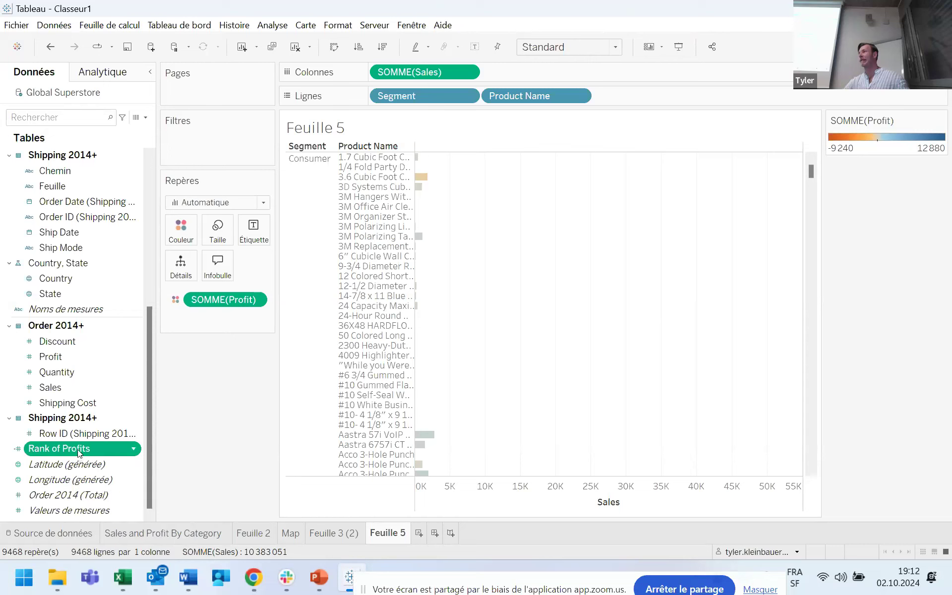
Convert the Rank of Profits field to discrete, add it to the rows after Product Name, and widen its column to show the full header.
{"action": "right_click", "coordinate": [78, 452]}
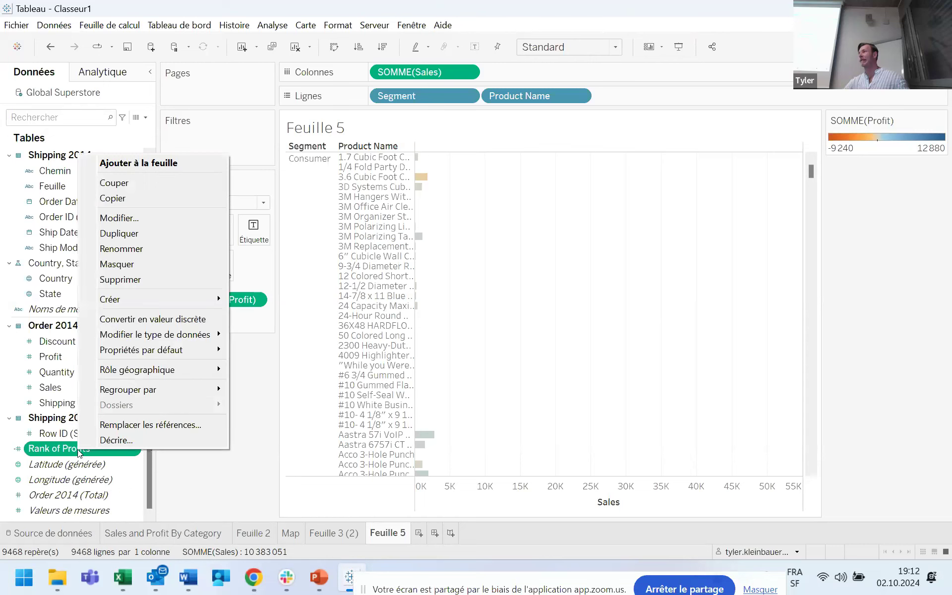
{"action": "left_click", "coordinate": [169, 318]}
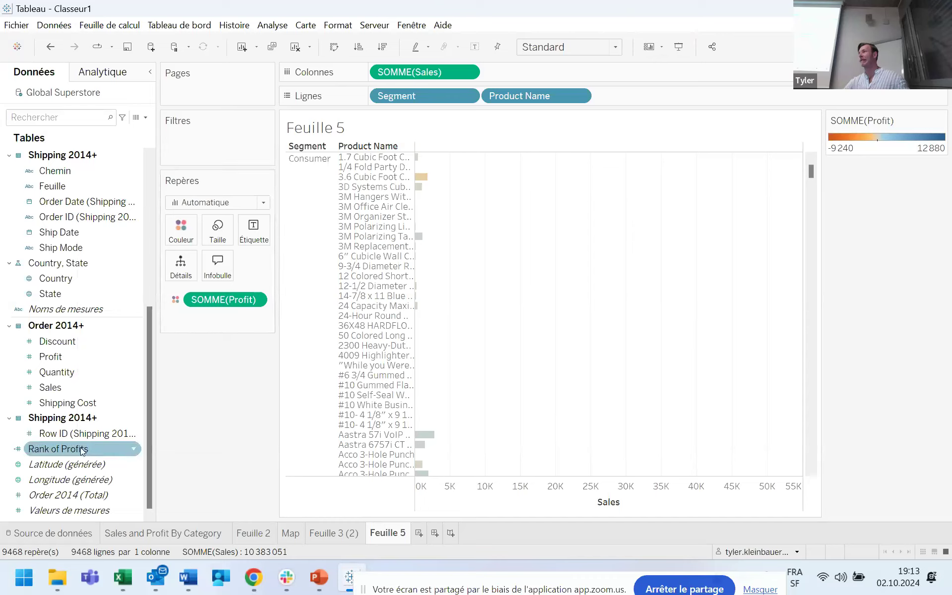
{"action": "left_click_drag", "start_coordinate": [82, 450], "coordinate": [666, 94]}
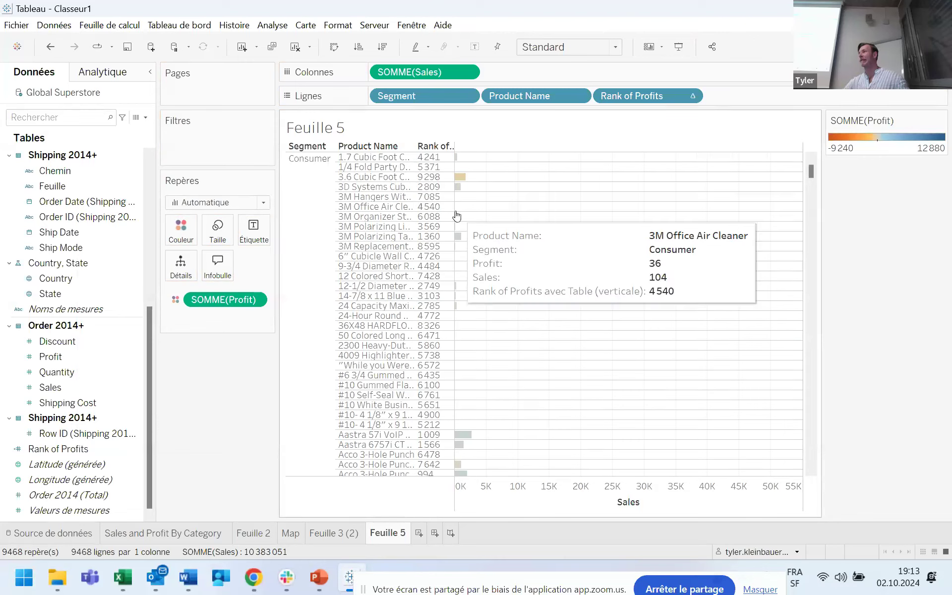
{"action": "left_click_drag", "start_coordinate": [455, 211], "coordinate": [486, 211]}
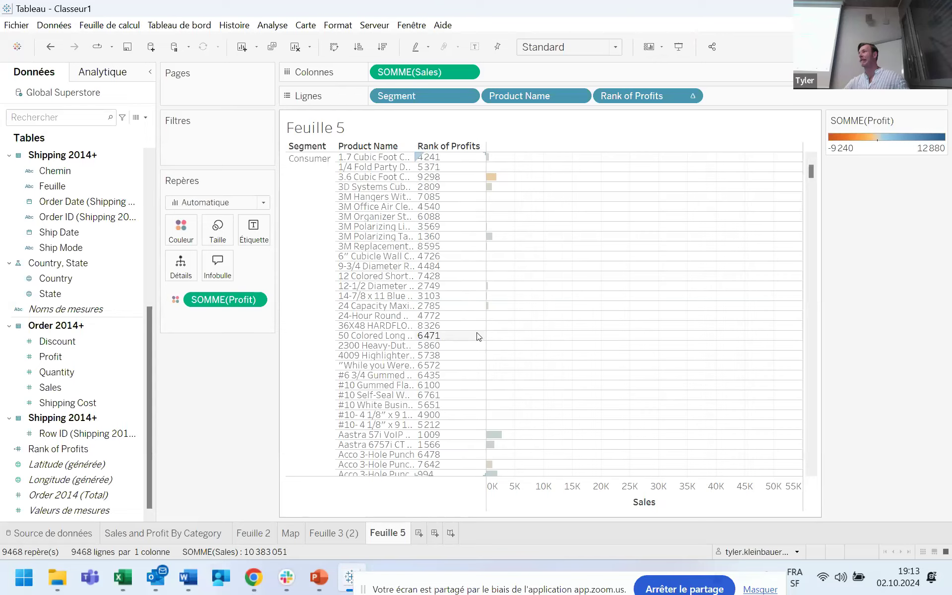
Edit the Rank of Profits table calculation to compute using specific dimensions, with Segment and Product Name both included.
{"action": "left_click", "coordinate": [691, 97]}
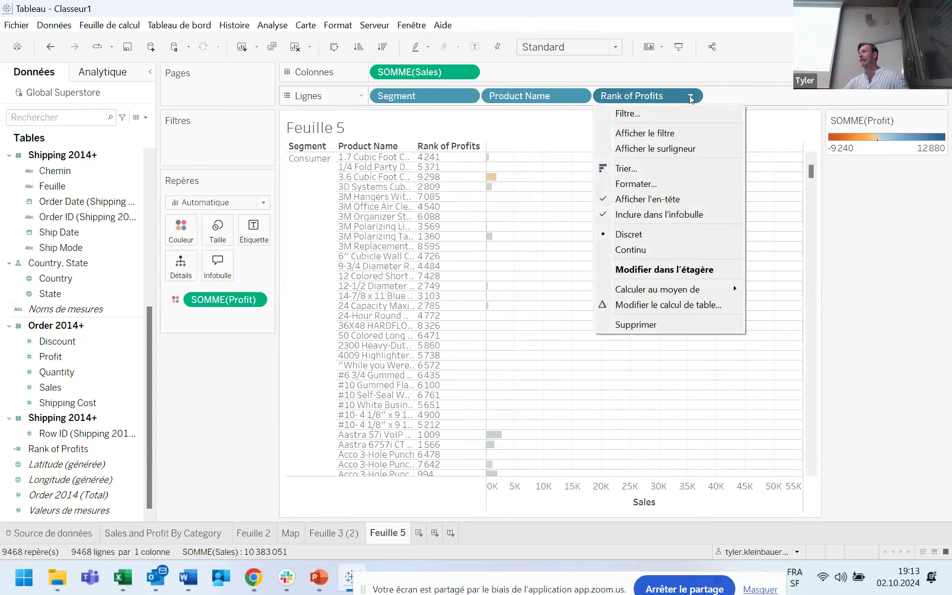
{"action": "left_click", "coordinate": [672, 306]}
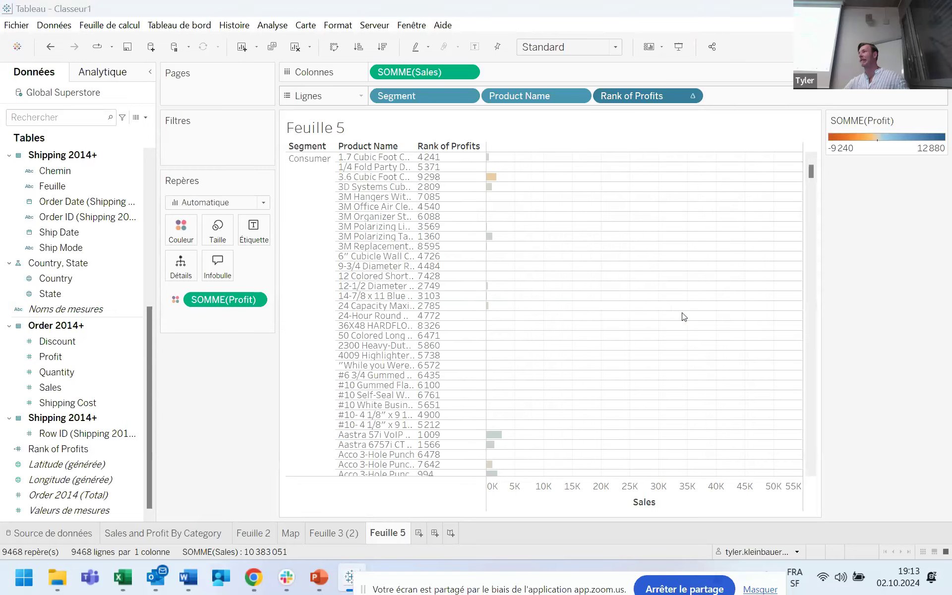
{"action": "left_click_drag", "start_coordinate": [612, 238], "coordinate": [630, 164]}
{"action": "left_click", "coordinate": [682, 304]}
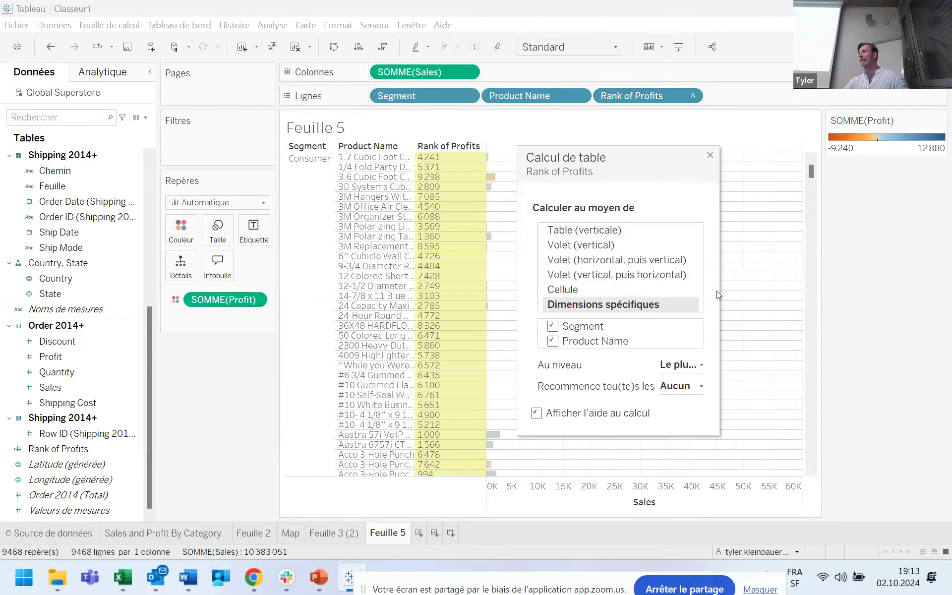
{"action": "left_click_drag", "start_coordinate": [632, 171], "coordinate": [523, 111]}
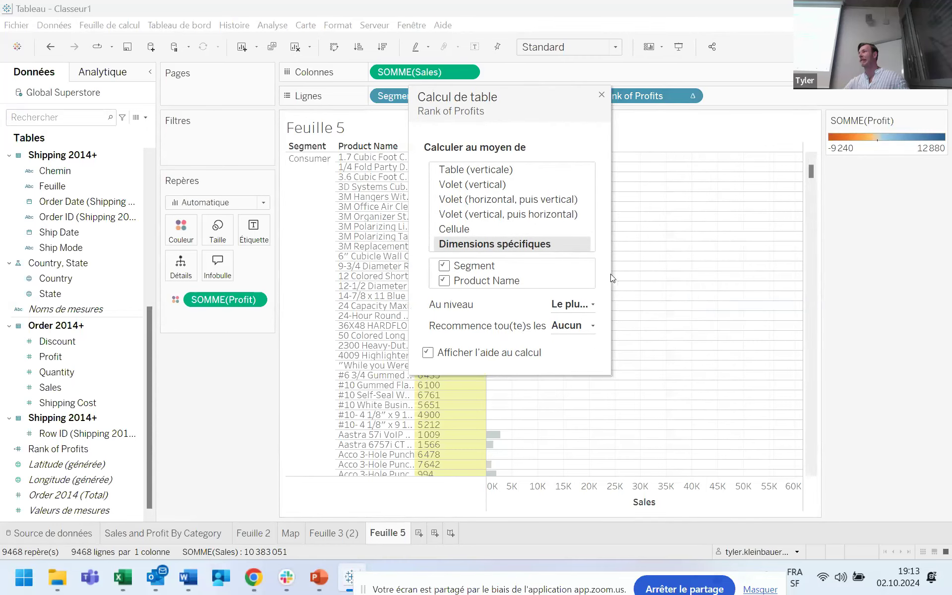
Set the Rank of Profits calculation to the Product Name level, restarting for every Segment.
{"action": "left_click", "coordinate": [585, 303]}
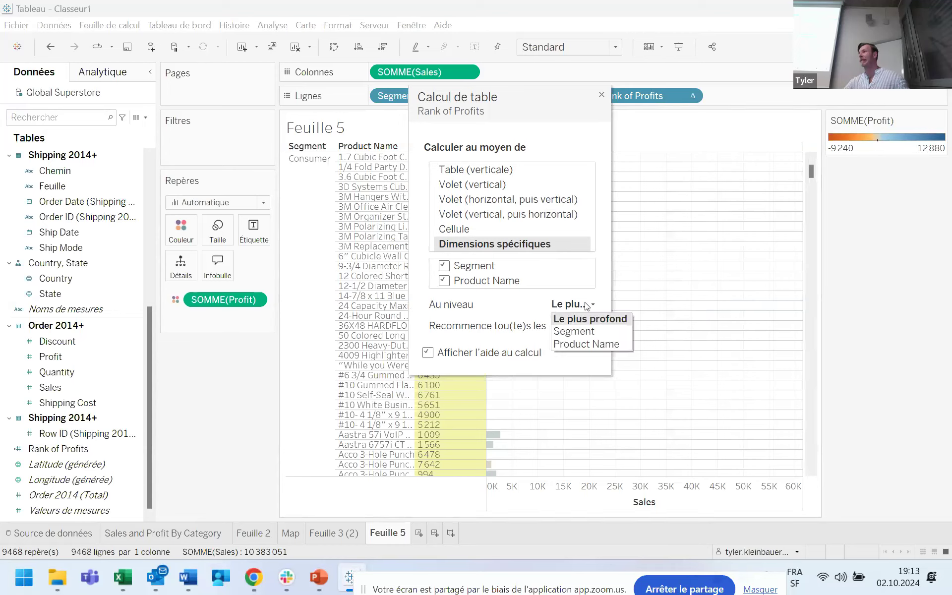
{"action": "left_click", "coordinate": [583, 346]}
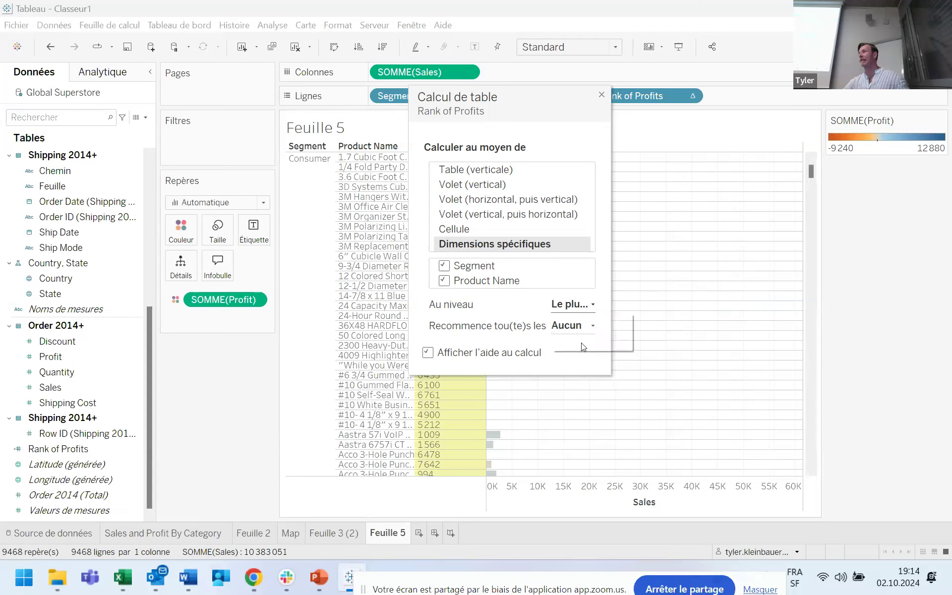
{"action": "left_click", "coordinate": [579, 326]}
{"action": "left_click", "coordinate": [575, 352]}
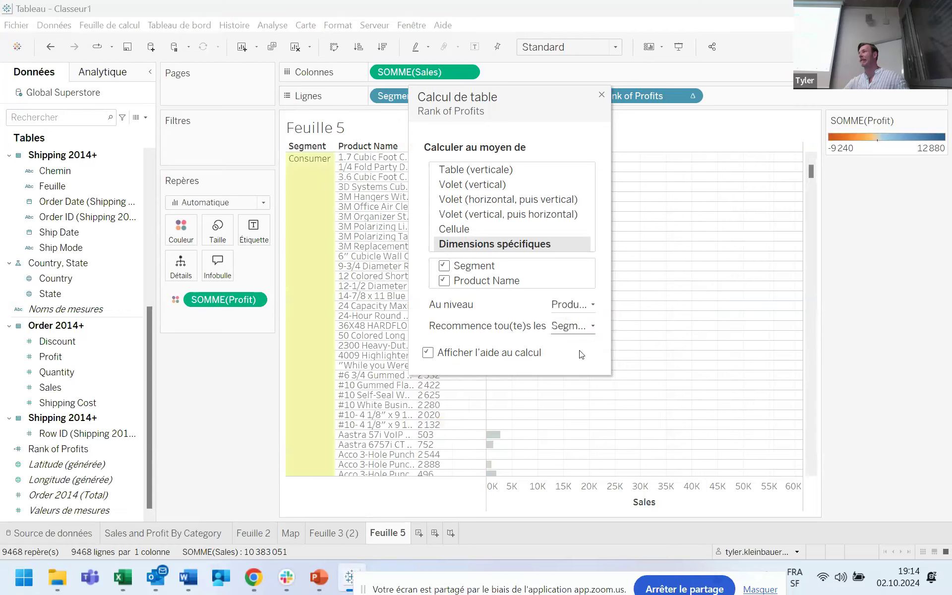
{"action": "left_click_drag", "start_coordinate": [530, 103], "coordinate": [693, 119]}
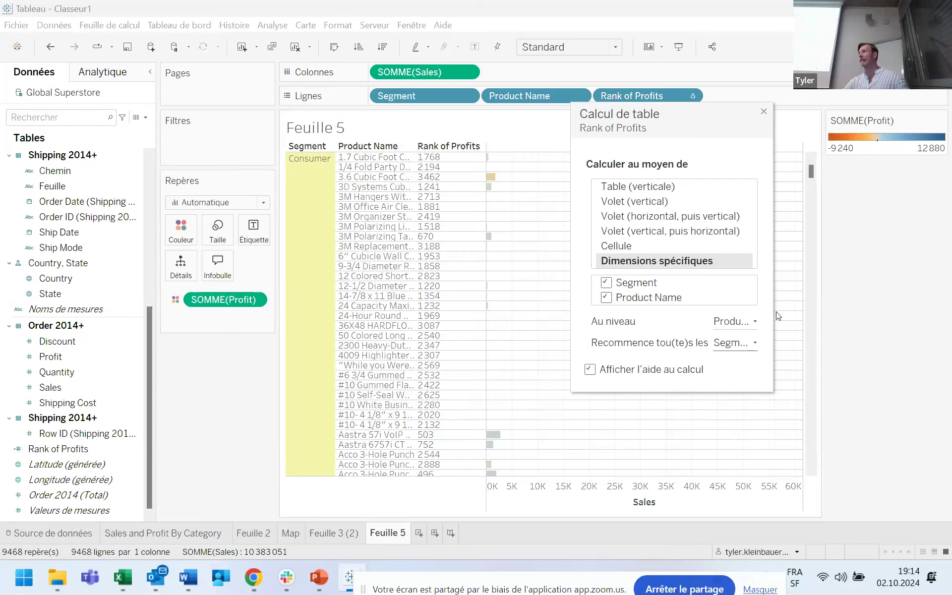
{"action": "left_click", "coordinate": [764, 112]}
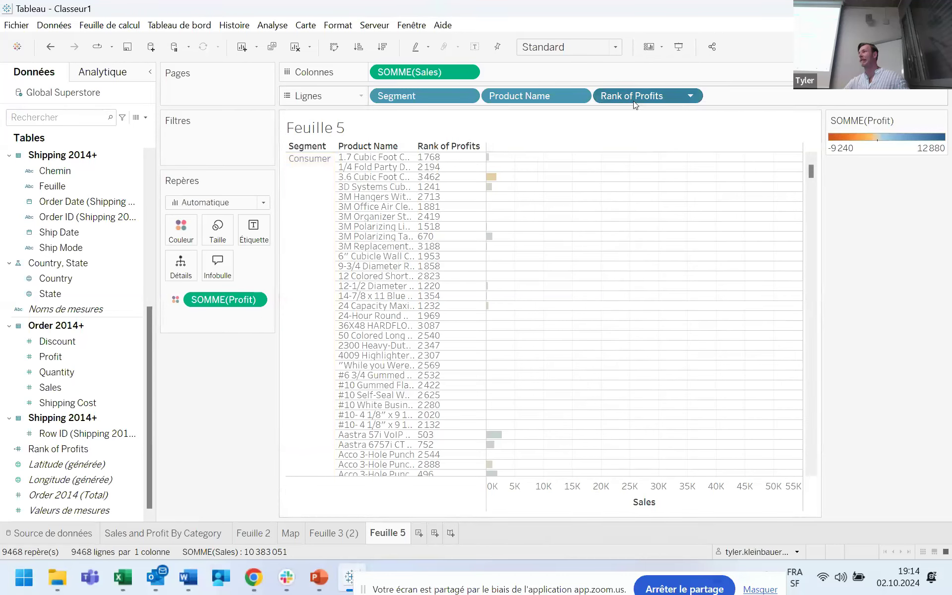
Sort the product names in ascending order of Rank of Profits and look through the sorted list.
{"action": "left_click", "coordinate": [383, 46]}
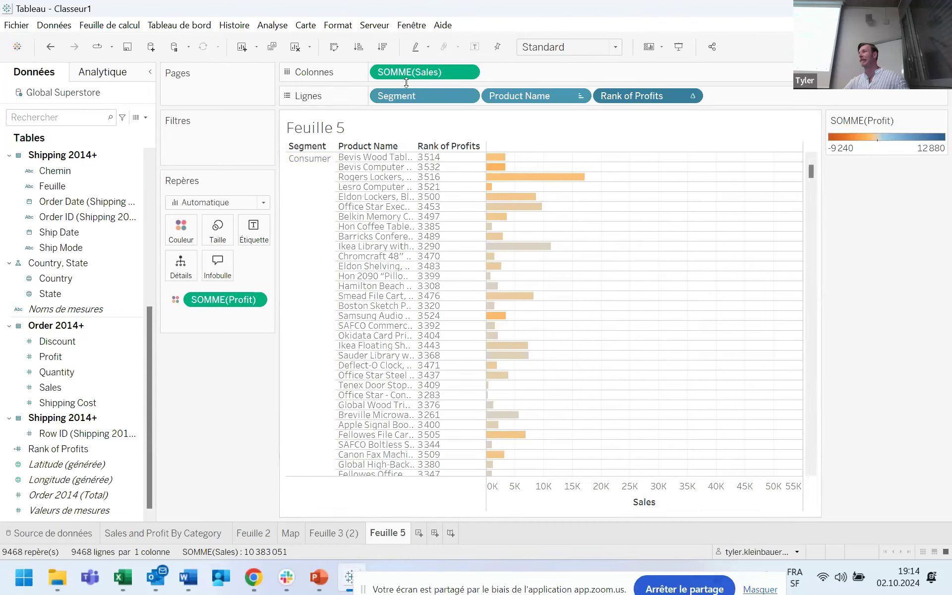
{"action": "left_click", "coordinate": [358, 47]}
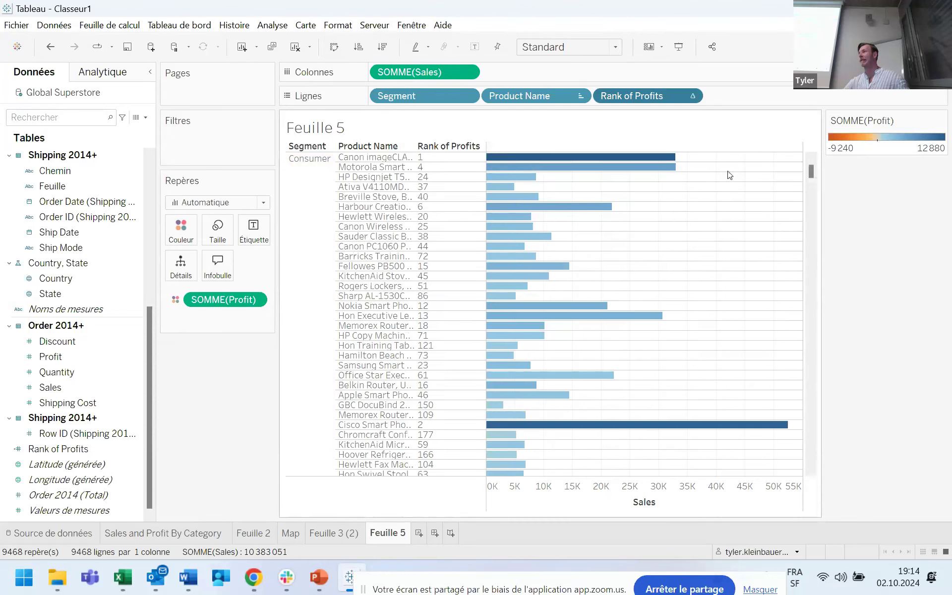
{"action": "scroll", "coordinate": [729, 174], "scroll_direction": "down", "scroll_amount": 3}
{"action": "scroll", "coordinate": [727, 174], "scroll_direction": "up", "scroll_amount": 3}
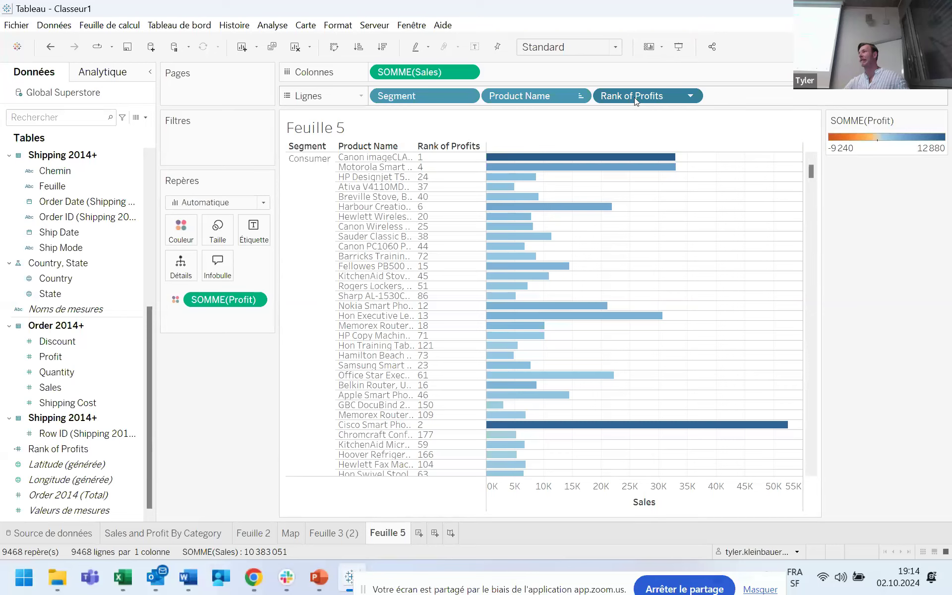
Move Rank of Profits from the rows to the filters, keeping only ranks 1 through 10.
{"action": "left_click_drag", "start_coordinate": [635, 97], "coordinate": [170, 141]}
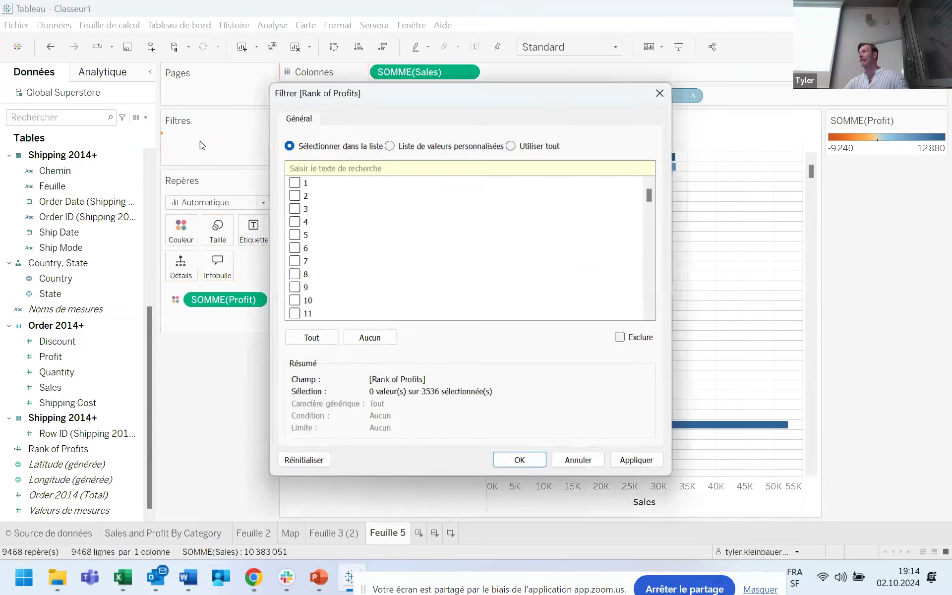
{"action": "left_click", "coordinate": [291, 181]}
{"action": "left_click", "coordinate": [292, 194]}
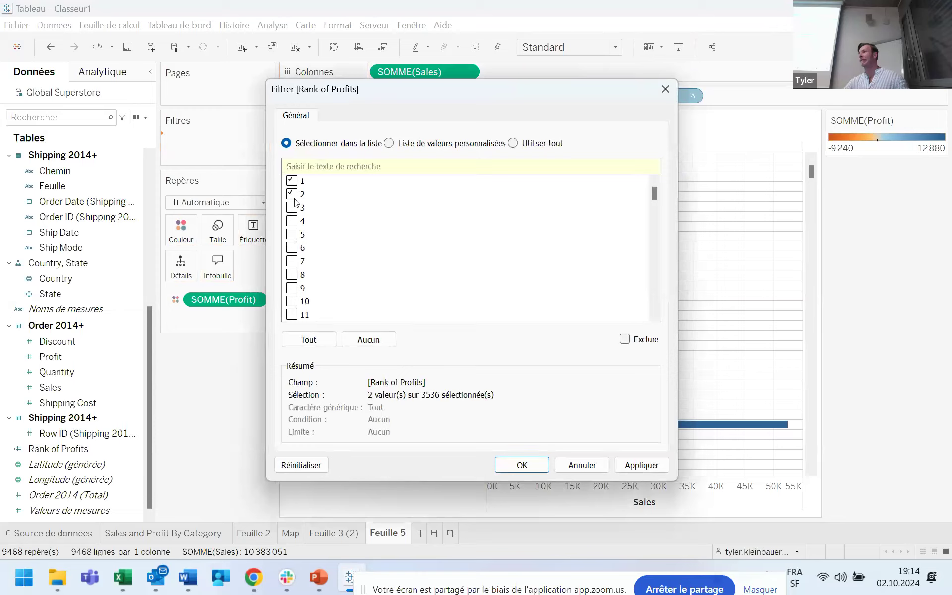
{"action": "left_click", "coordinate": [291, 208]}
{"action": "left_click", "coordinate": [292, 221]}
{"action": "left_click", "coordinate": [292, 235]}
{"action": "left_click", "coordinate": [292, 248]}
{"action": "left_click", "coordinate": [291, 261]}
{"action": "left_click", "coordinate": [291, 275]}
{"action": "left_click", "coordinate": [292, 288]}
{"action": "left_click", "coordinate": [292, 301]}
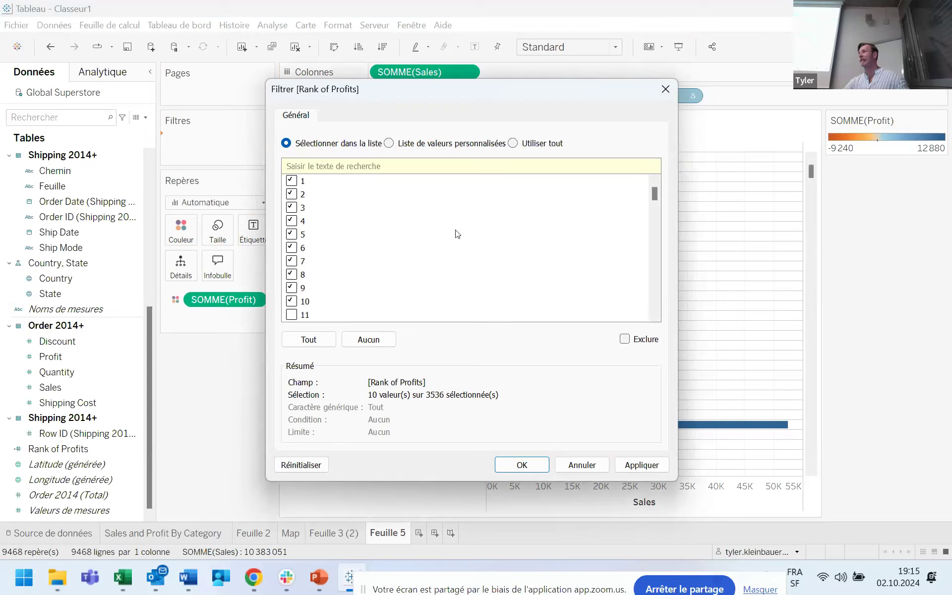
{"action": "left_click", "coordinate": [522, 465]}
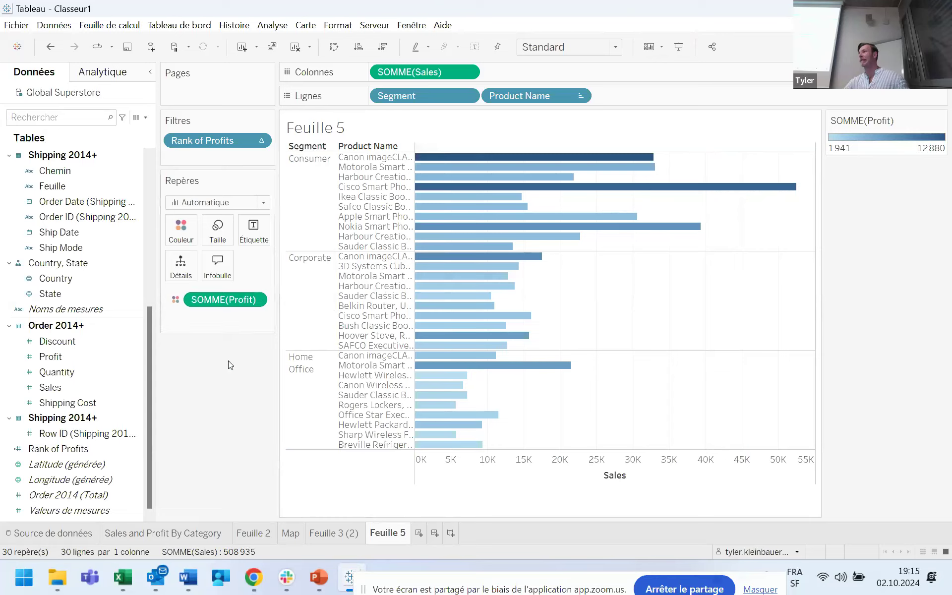
Create a new dashboard and set its fixed size to Bureau générique (1366 x 768).
{"action": "left_click", "coordinate": [435, 533]}
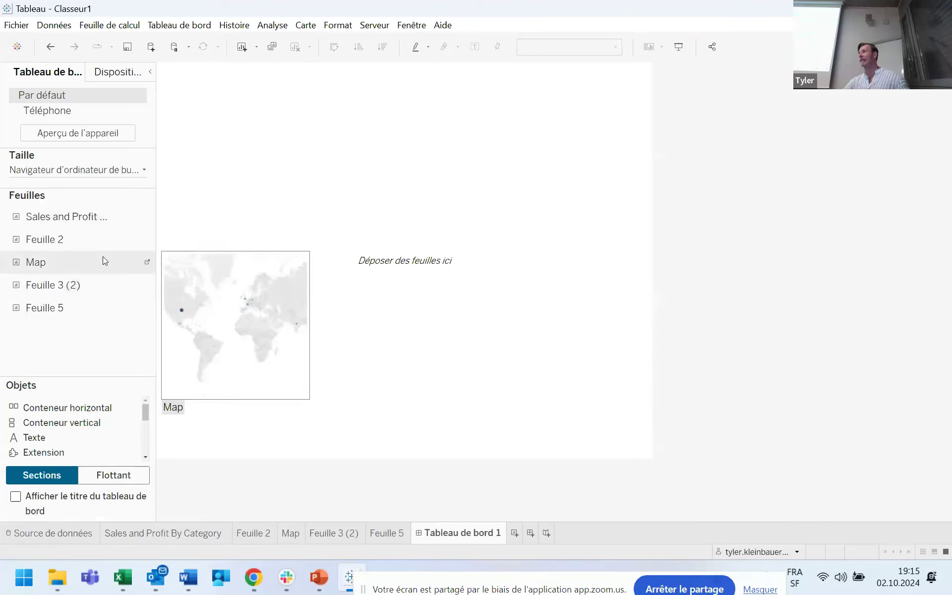
{"action": "left_click", "coordinate": [132, 170]}
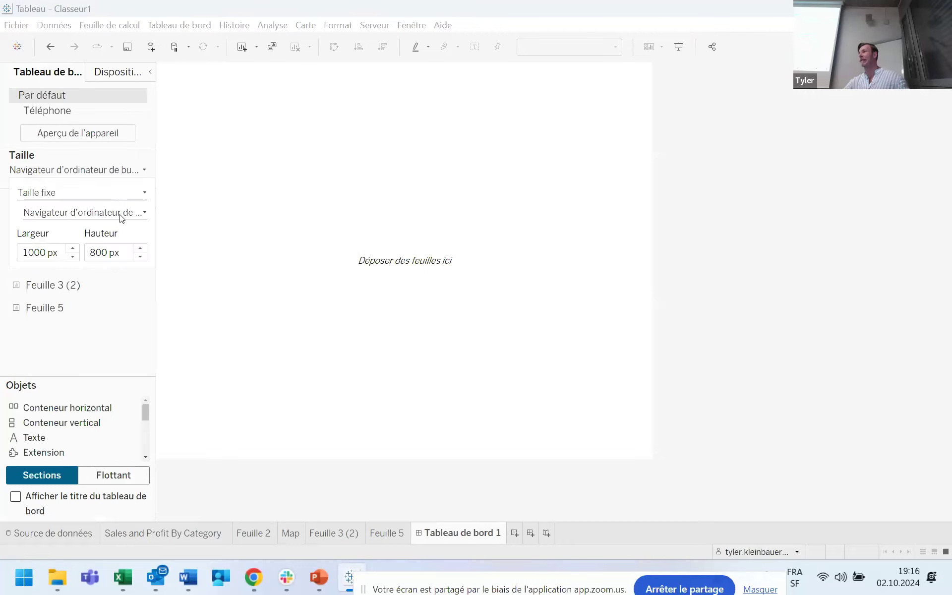
{"action": "left_click", "coordinate": [120, 215]}
{"action": "left_click", "coordinate": [110, 171]}
{"action": "left_click", "coordinate": [111, 170]}
{"action": "left_click", "coordinate": [102, 179]}
{"action": "left_click", "coordinate": [102, 178]}
{"action": "left_click", "coordinate": [141, 170]}
{"action": "left_click", "coordinate": [140, 171]}
{"action": "left_click", "coordinate": [140, 171]}
{"action": "left_click", "coordinate": [120, 214]}
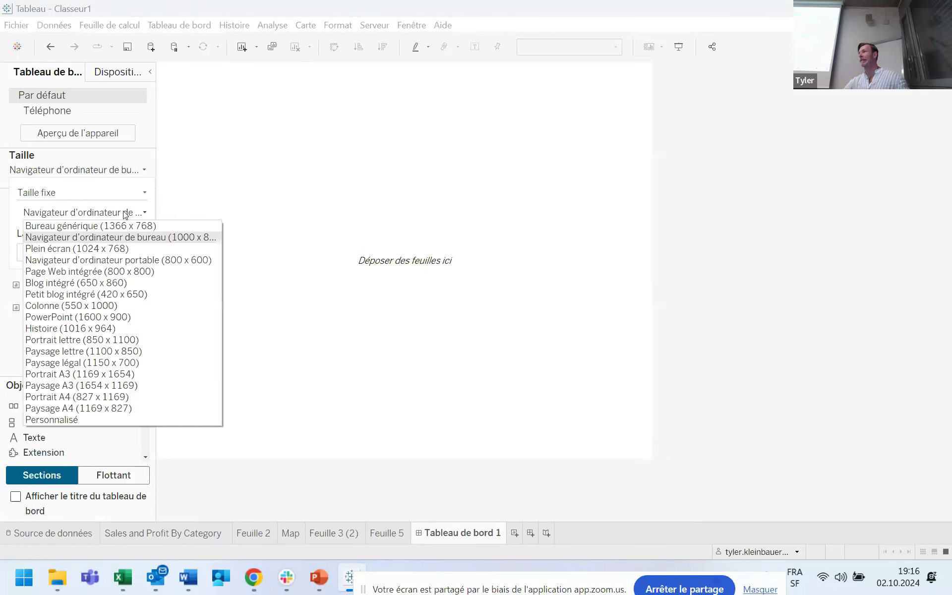
{"action": "left_click", "coordinate": [161, 229]}
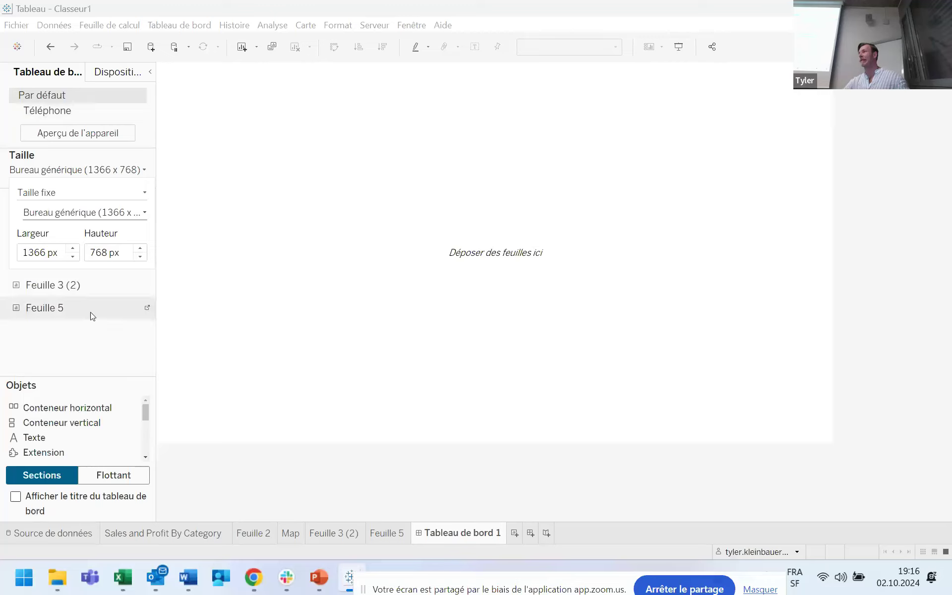
{"action": "left_click", "coordinate": [113, 171]}
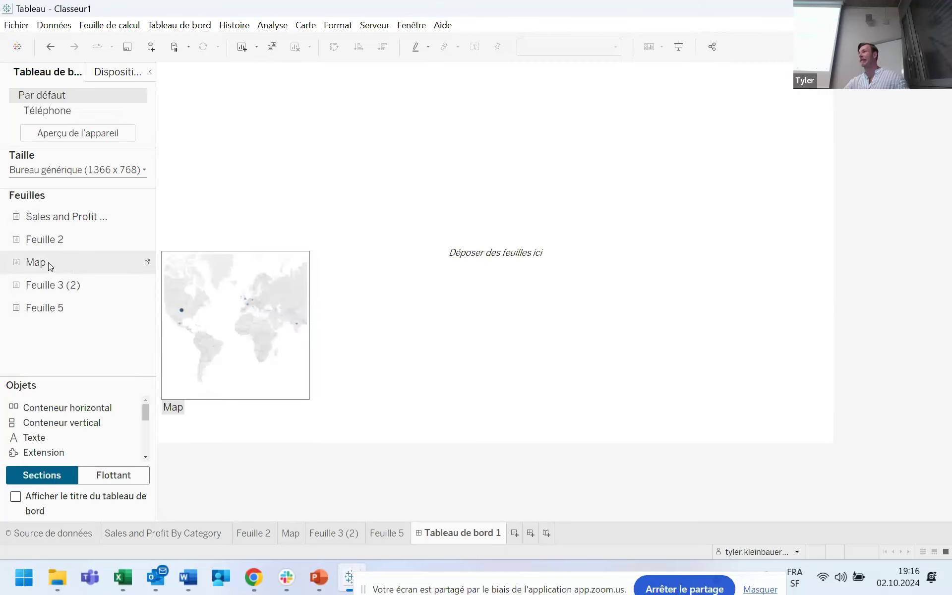
Place the Map sheet on the dashboard with the Sales and Profit By Category sheet beside it on the right.
{"action": "left_click_drag", "start_coordinate": [49, 266], "coordinate": [352, 221]}
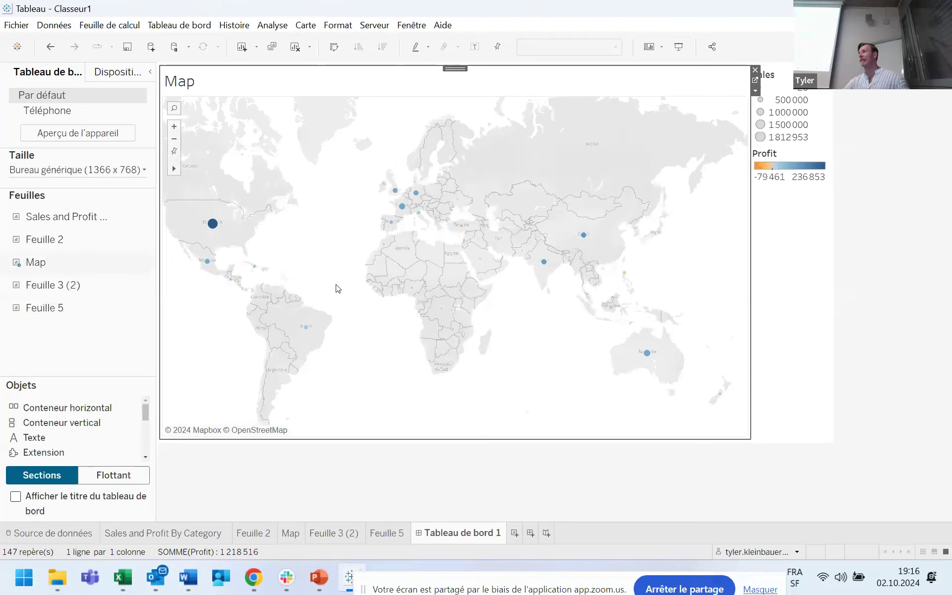
{"action": "mouse_move", "coordinate": [79, 233]}
{"action": "mouse_move", "coordinate": [52, 218]}
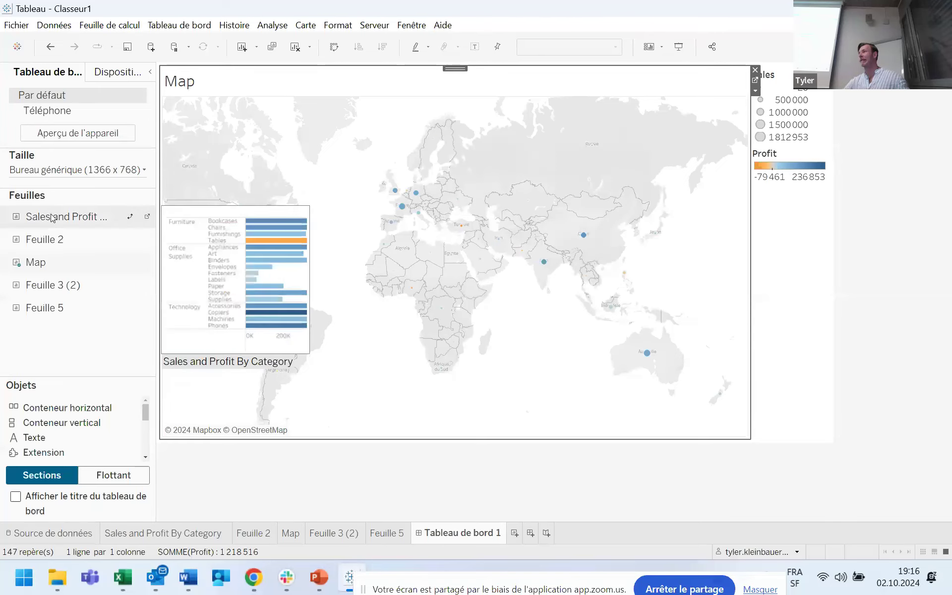
{"action": "left_click_drag", "start_coordinate": [52, 218], "coordinate": [632, 234]}
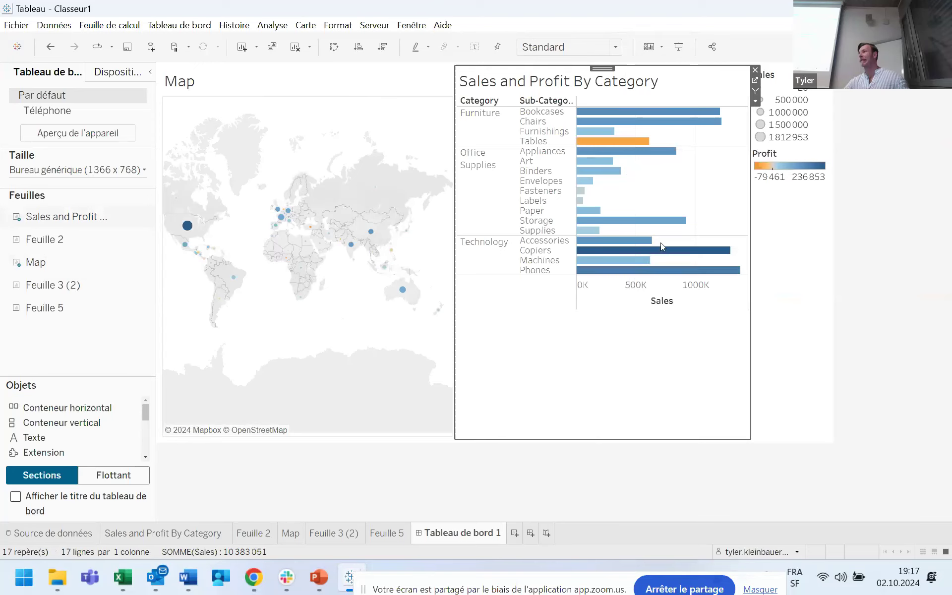
{"action": "mouse_move", "coordinate": [601, 120]}
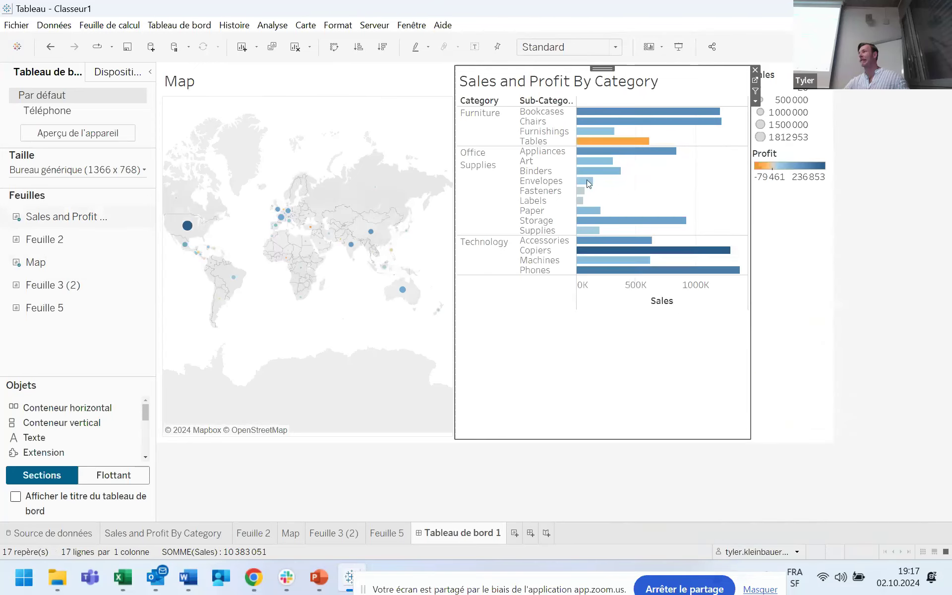
{"action": "left_click", "coordinate": [62, 364]}
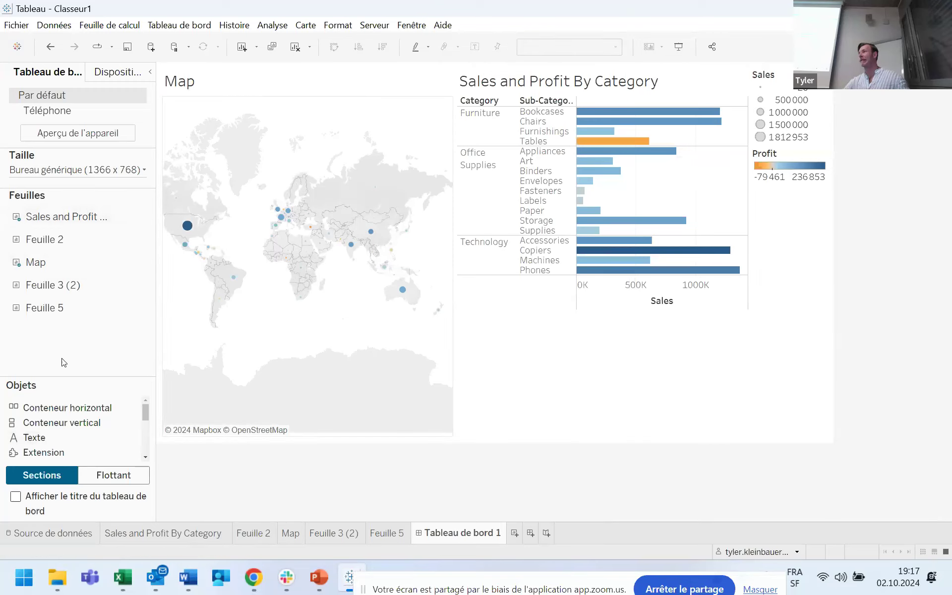
Add the Feuille 5 sheet to the dashboard directly below the Sales and Profit By Category chart.
{"action": "mouse_move", "coordinate": [59, 313]}
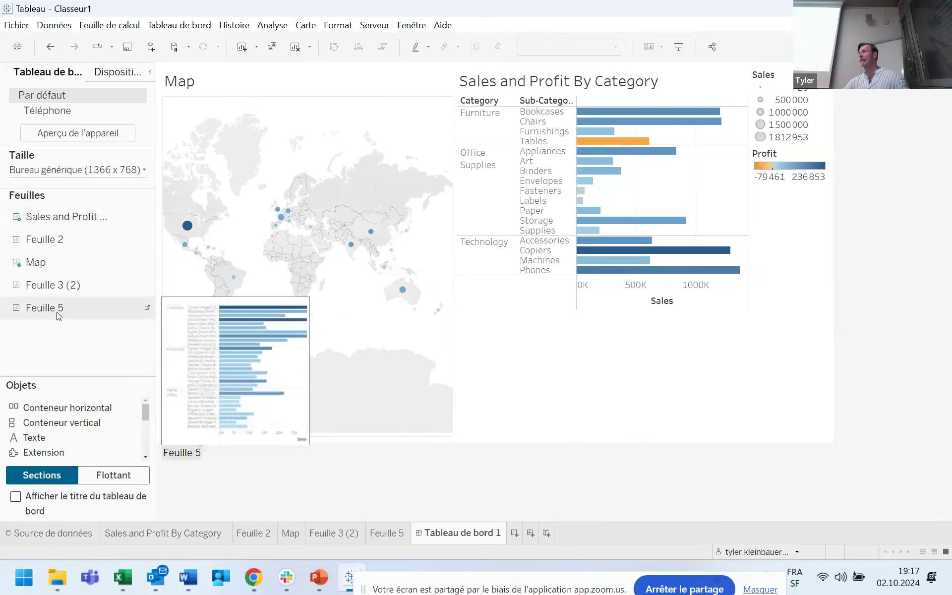
{"action": "left_click_drag", "start_coordinate": [55, 317], "coordinate": [601, 288]}
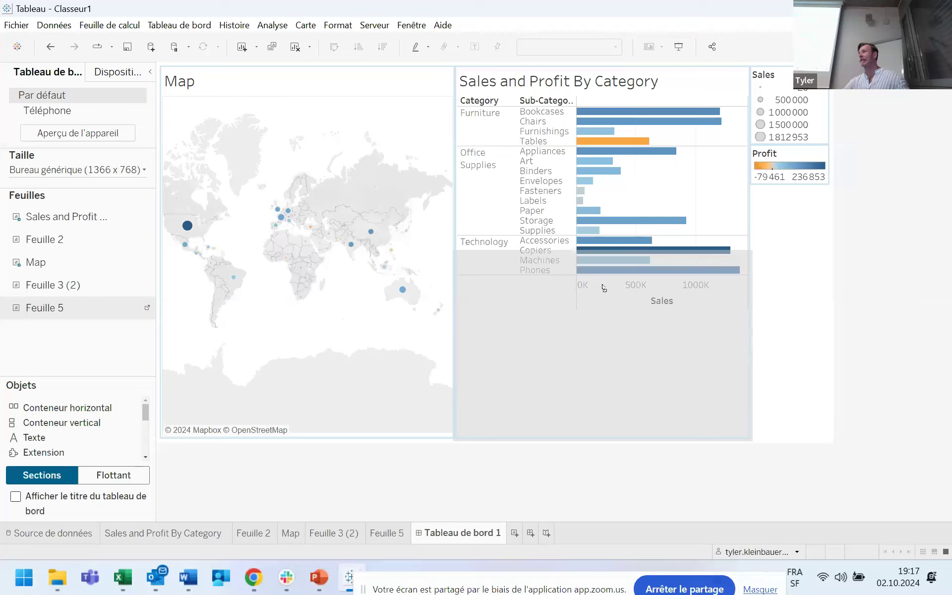
{"action": "left_click_drag", "start_coordinate": [602, 288], "coordinate": [604, 290]}
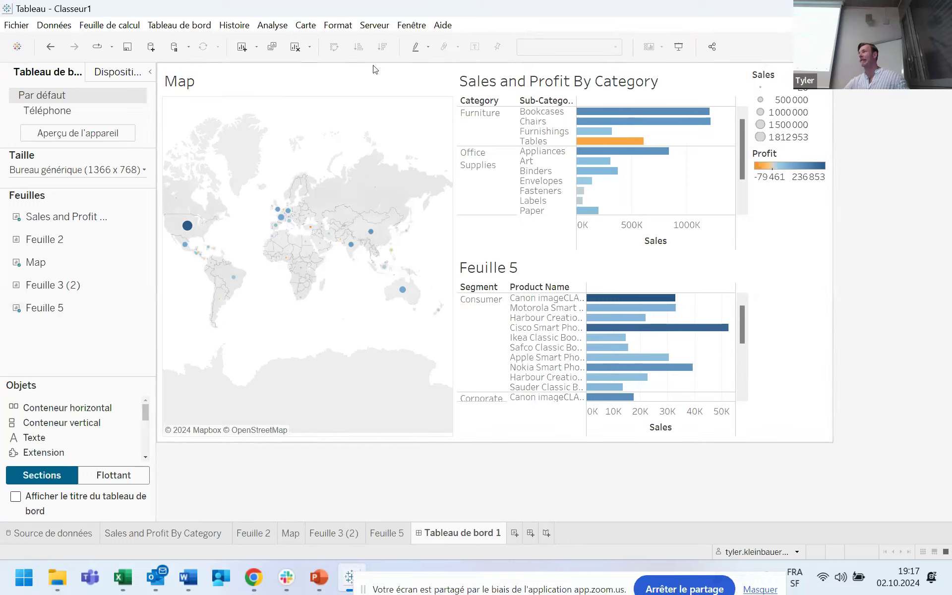
Make the Map sheet act as a filter for the other sheets on the dashboard.
{"action": "left_click", "coordinate": [364, 90]}
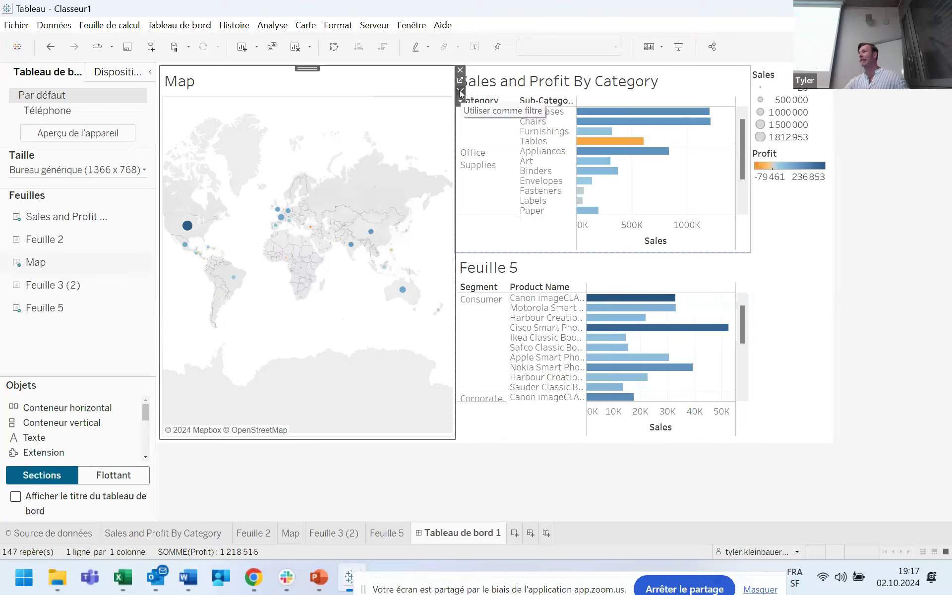
{"action": "left_click", "coordinate": [460, 93]}
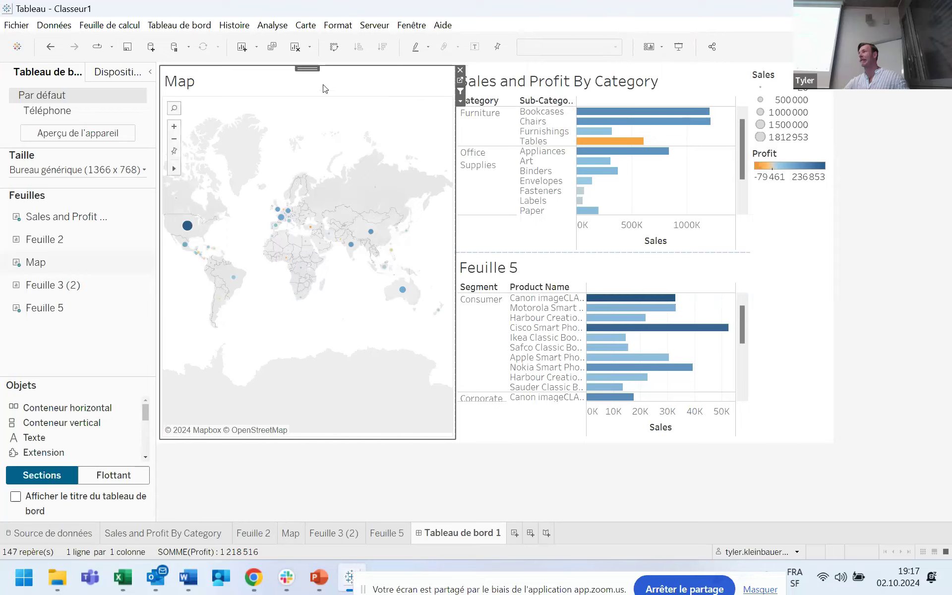
Make the Sales and Profit By Category and Feuille 5 sheets each act as a filter for the other dashboard sheets.
{"action": "left_click", "coordinate": [707, 80]}
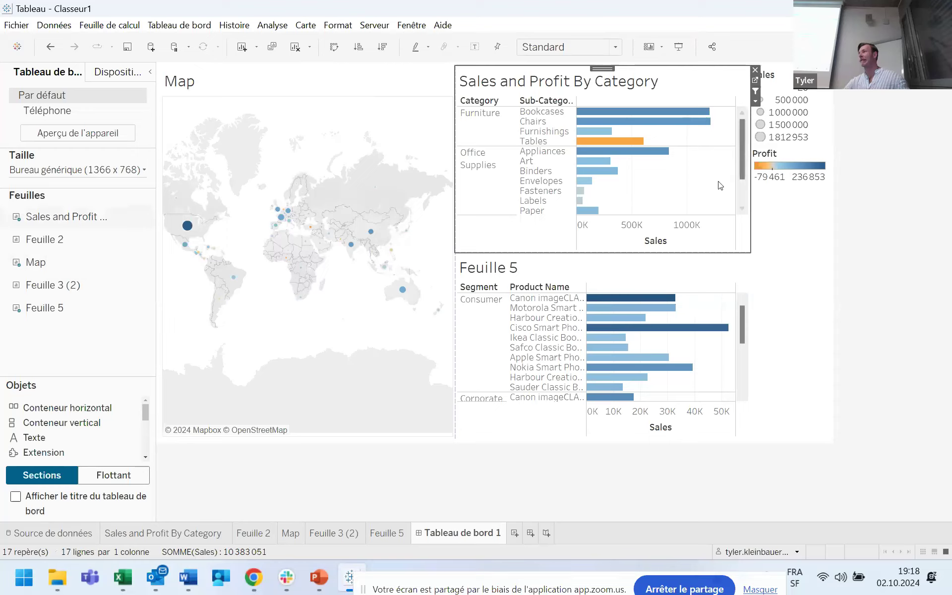
{"action": "left_click", "coordinate": [693, 273]}
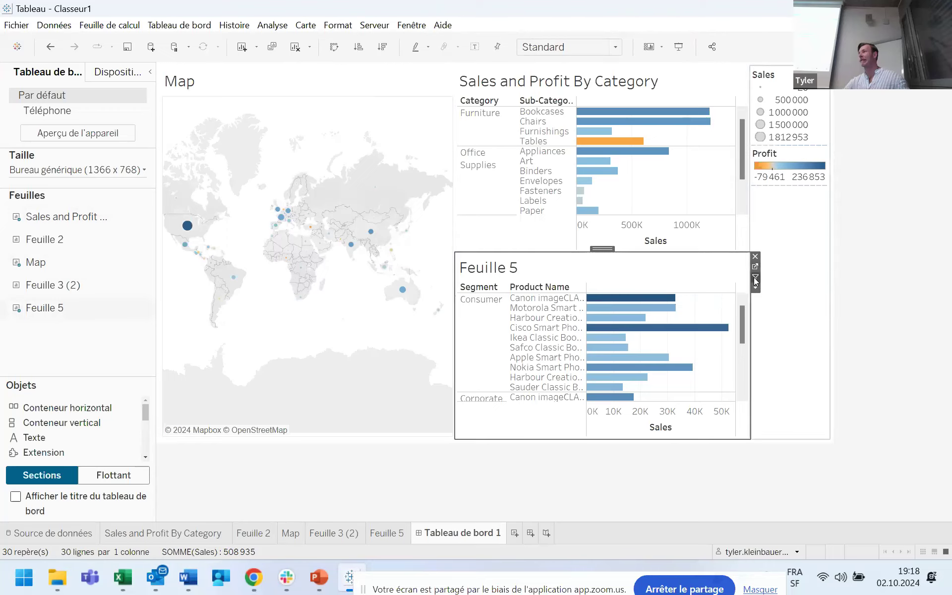
{"action": "left_click", "coordinate": [673, 452]}
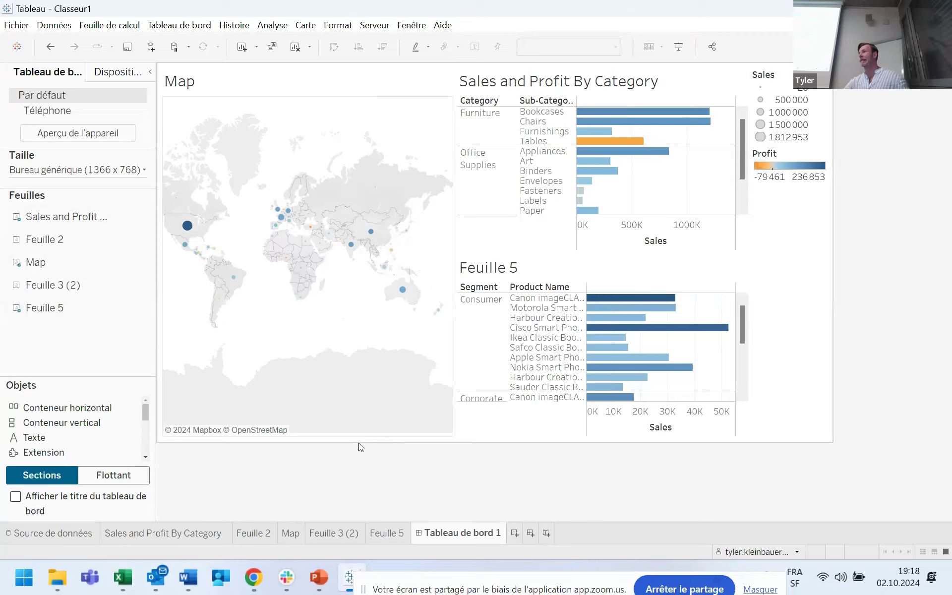
Test the Map filter by selecting United States, Brazil and Nigeria one after another, and clear the selection.
{"action": "left_click", "coordinate": [190, 226]}
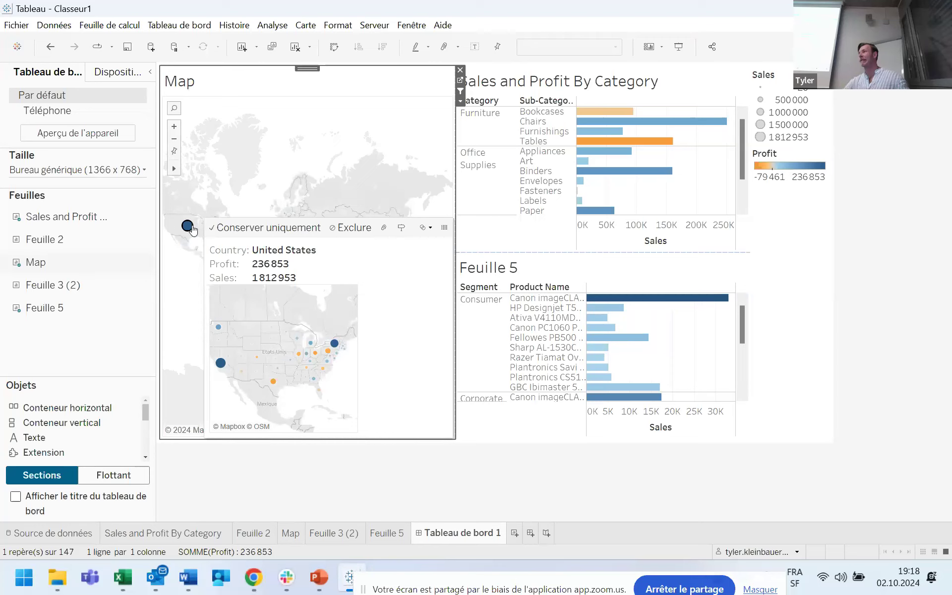
{"action": "left_click", "coordinate": [189, 226]}
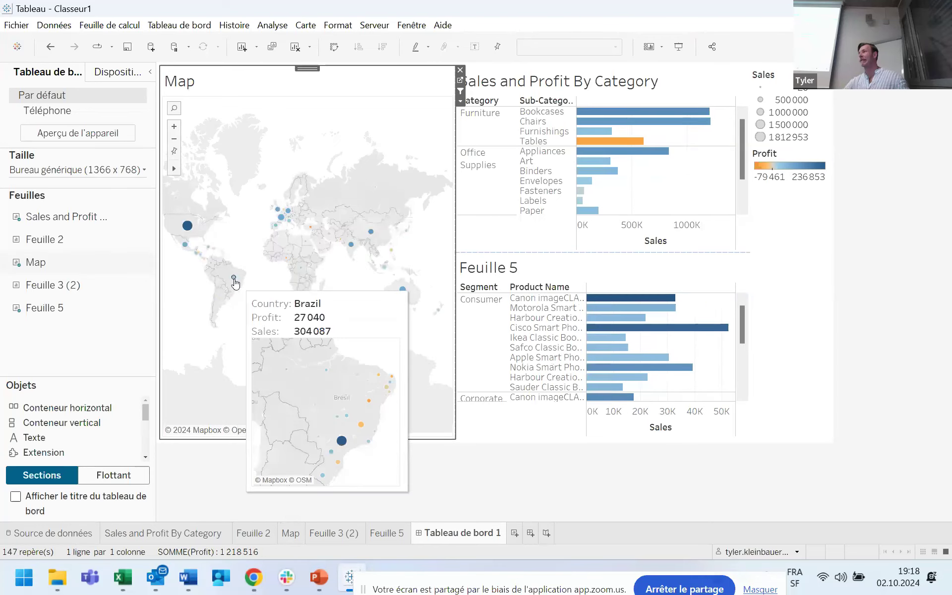
{"action": "left_click", "coordinate": [234, 278]}
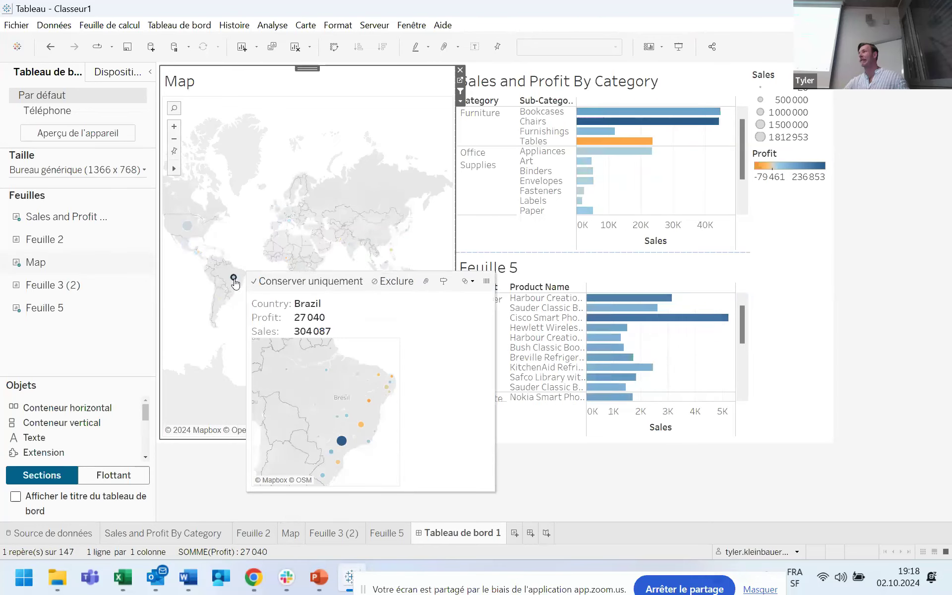
{"action": "left_click", "coordinate": [296, 269]}
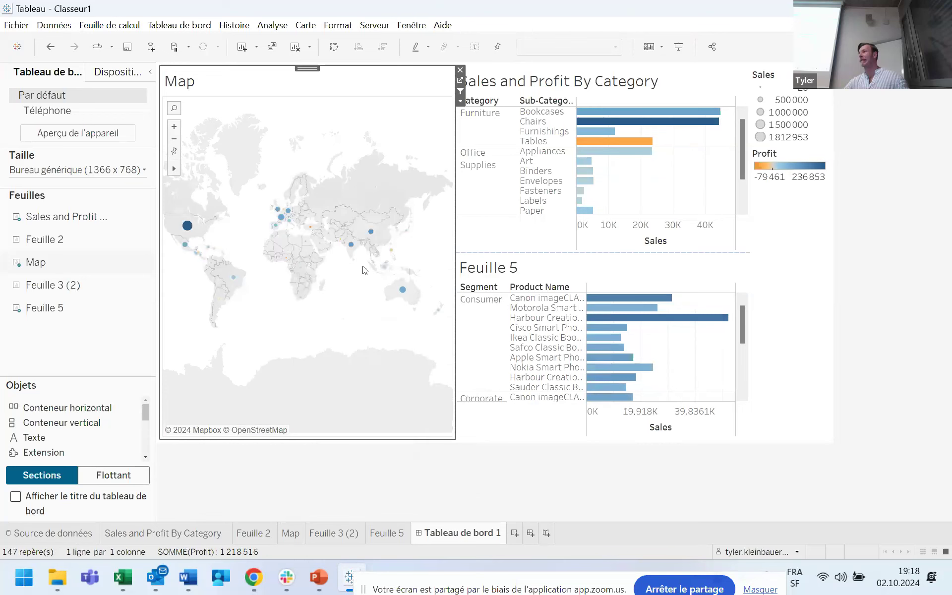
{"action": "left_click", "coordinate": [287, 259]}
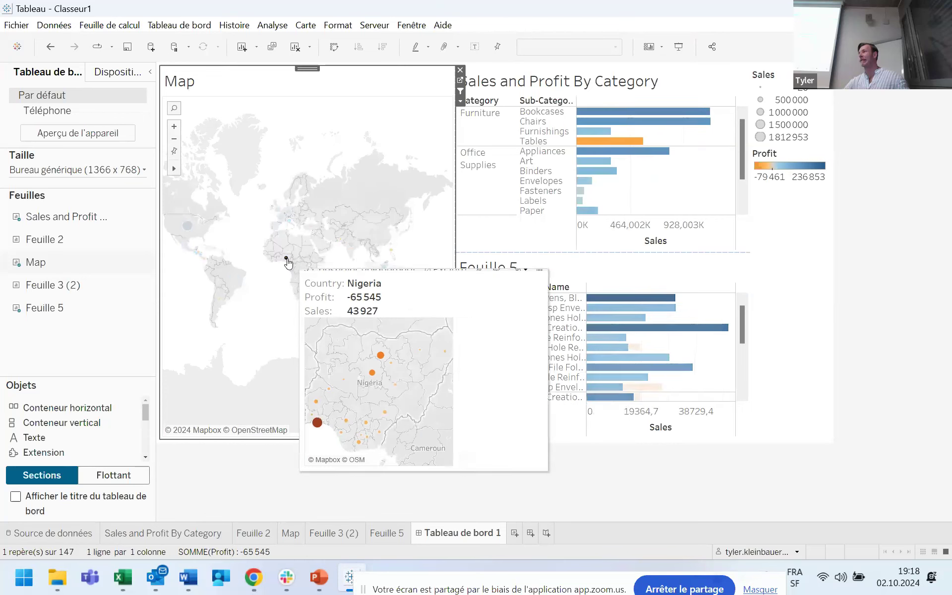
{"action": "left_click", "coordinate": [258, 452]}
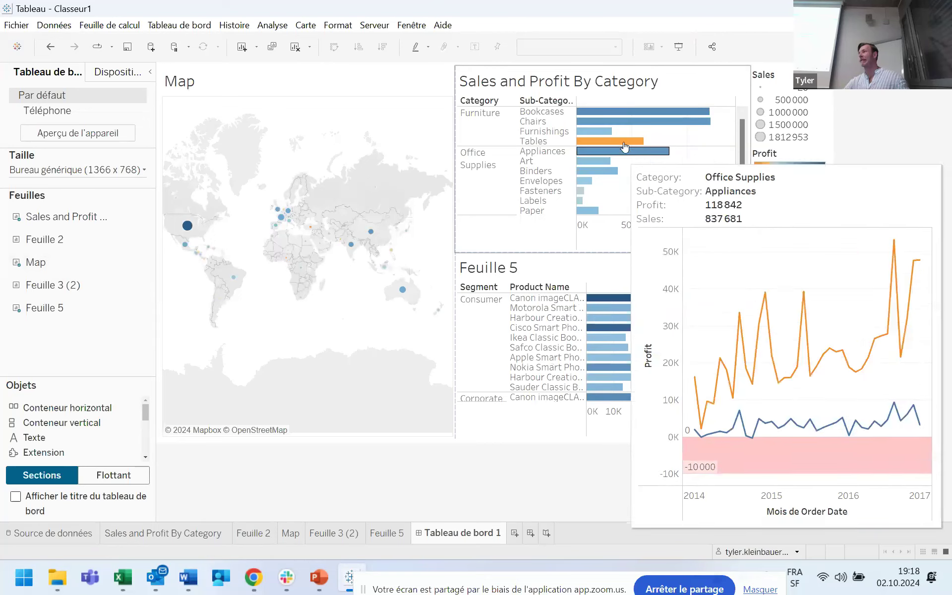
Test filtering from Sales and Profit By Category with the Tables bar, look through Feuille 5's products, and clear the selection.
{"action": "mouse_move", "coordinate": [625, 145]}
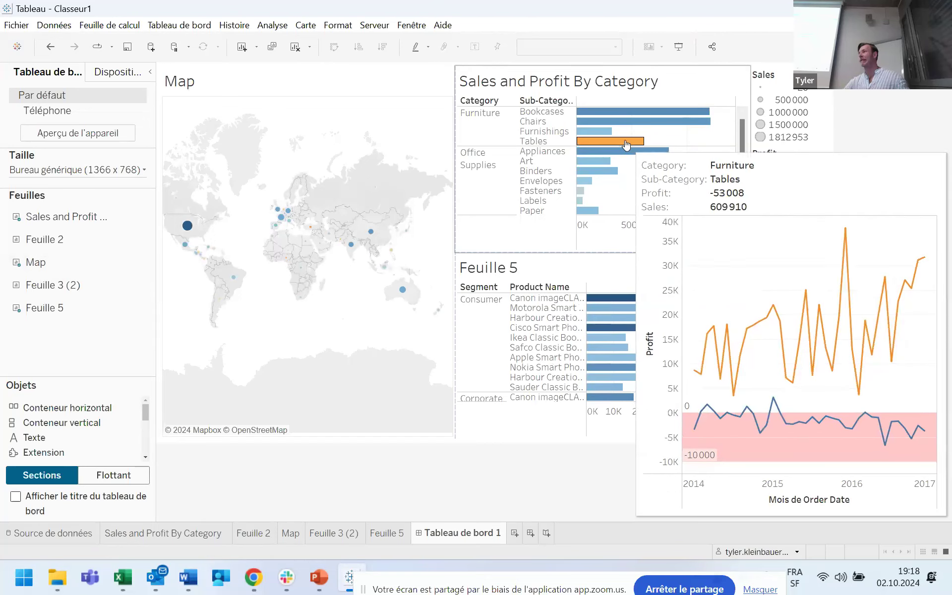
{"action": "left_click", "coordinate": [643, 164]}
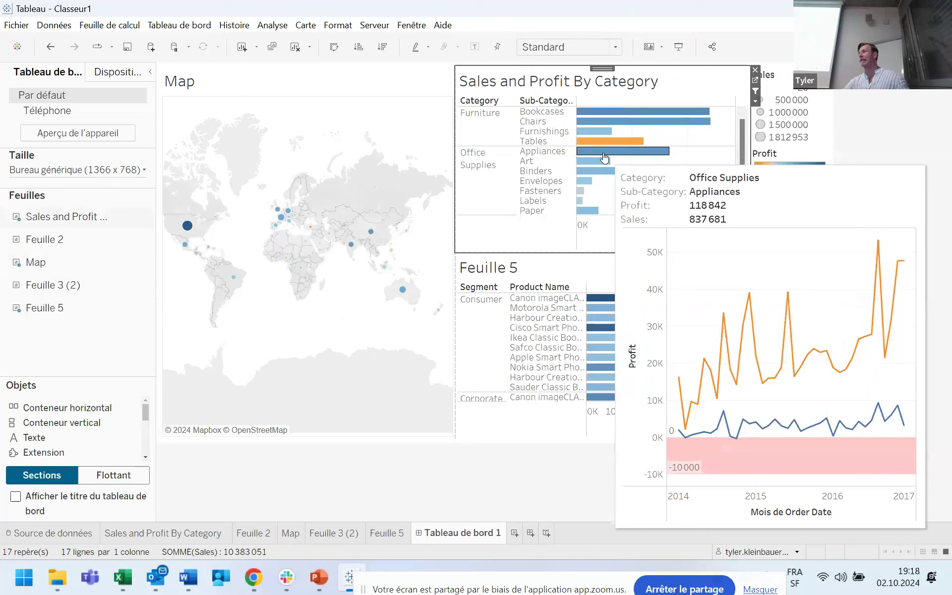
{"action": "left_click", "coordinate": [620, 141]}
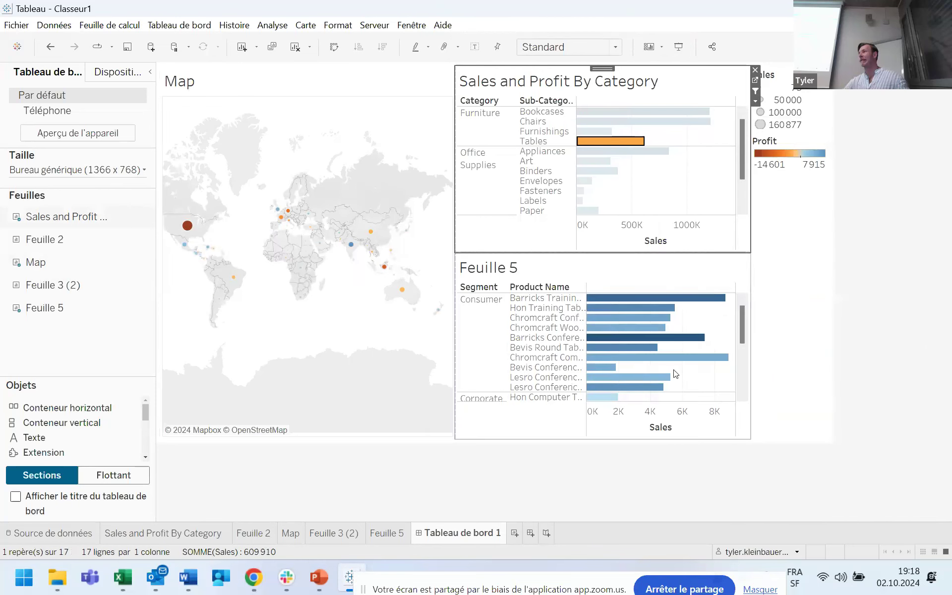
{"action": "scroll", "coordinate": [632, 370], "scroll_direction": "down", "scroll_amount": 4}
{"action": "scroll", "coordinate": [633, 370], "scroll_direction": "down", "scroll_amount": 1}
{"action": "scroll", "coordinate": [633, 364], "scroll_direction": "up", "scroll_amount": 5}
{"action": "scroll", "coordinate": [670, 329], "scroll_direction": "down", "scroll_amount": 2}
{"action": "scroll", "coordinate": [679, 317], "scroll_direction": "up", "scroll_amount": 3}
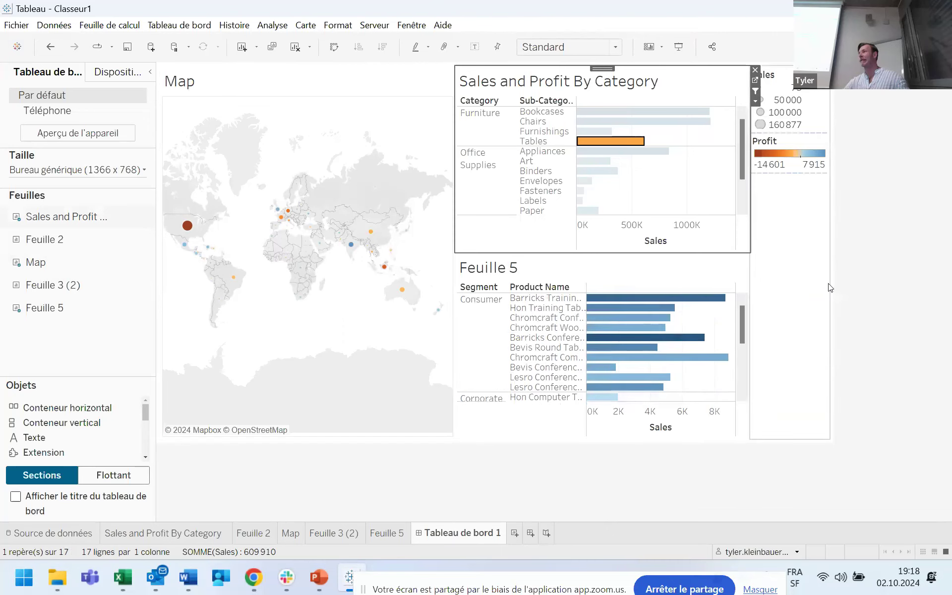
{"action": "mouse_move", "coordinate": [598, 166]}
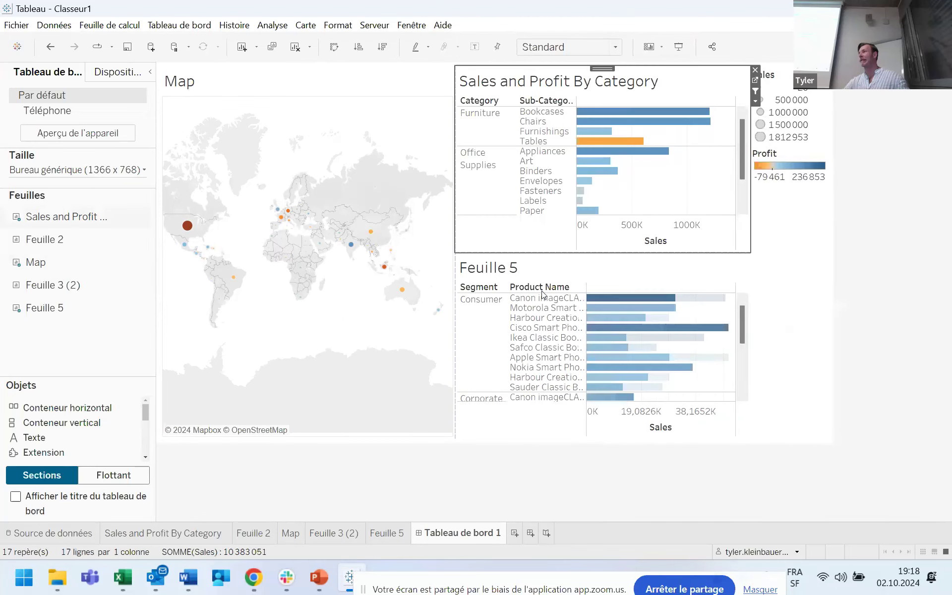
Test filtering the dashboard from Feuille 5 by selecting the Cisco Smart Phone bar in the Consumer segment, and clear the selection.
{"action": "left_click", "coordinate": [618, 331]}
{"action": "left_click", "coordinate": [618, 331]}
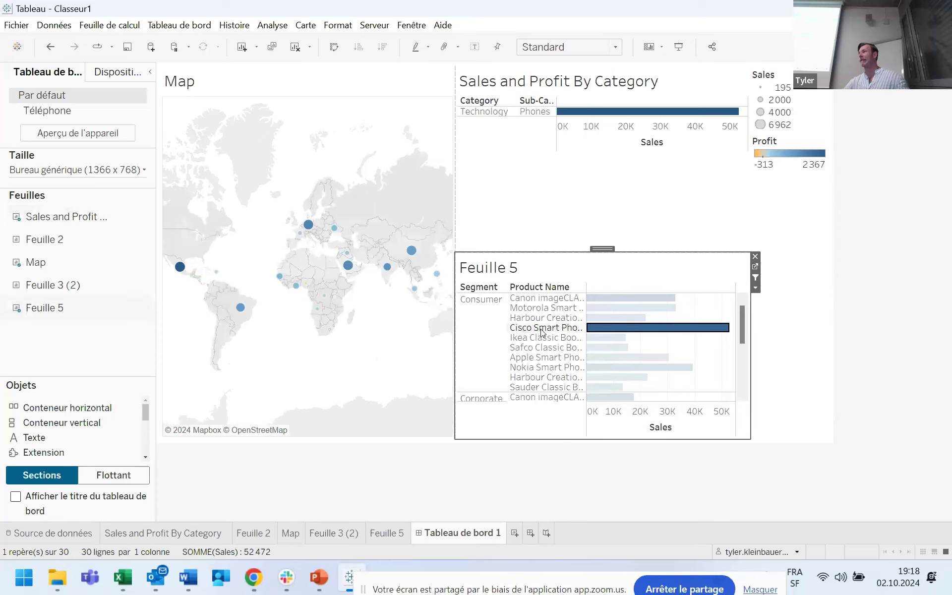
{"action": "left_click", "coordinate": [622, 334]}
{"action": "left_click", "coordinate": [522, 484]}
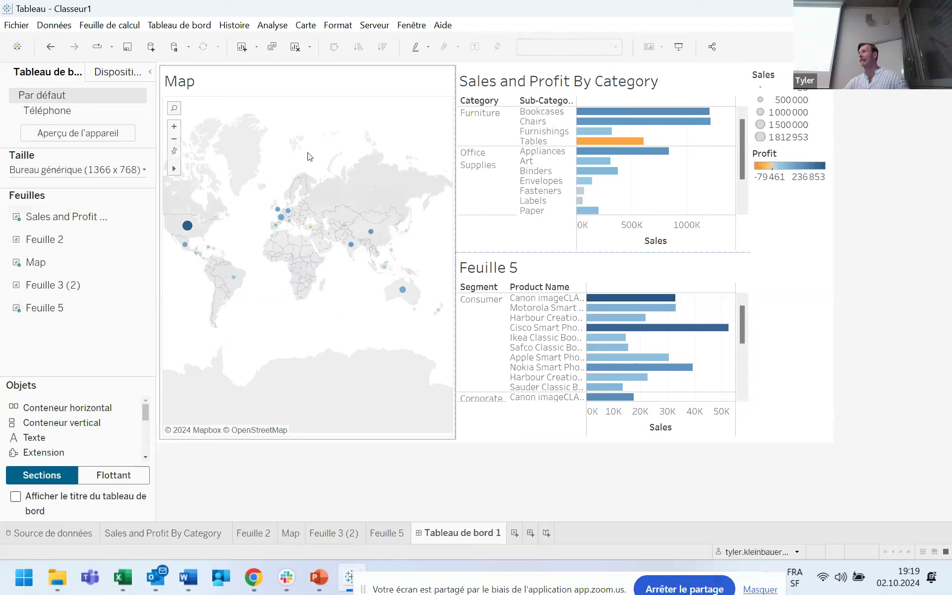
Review the filter actions defined in the workbook in the dashboard's Actions dialog and close it without changes.
{"action": "left_click", "coordinate": [179, 24]}
{"action": "left_click", "coordinate": [202, 214]}
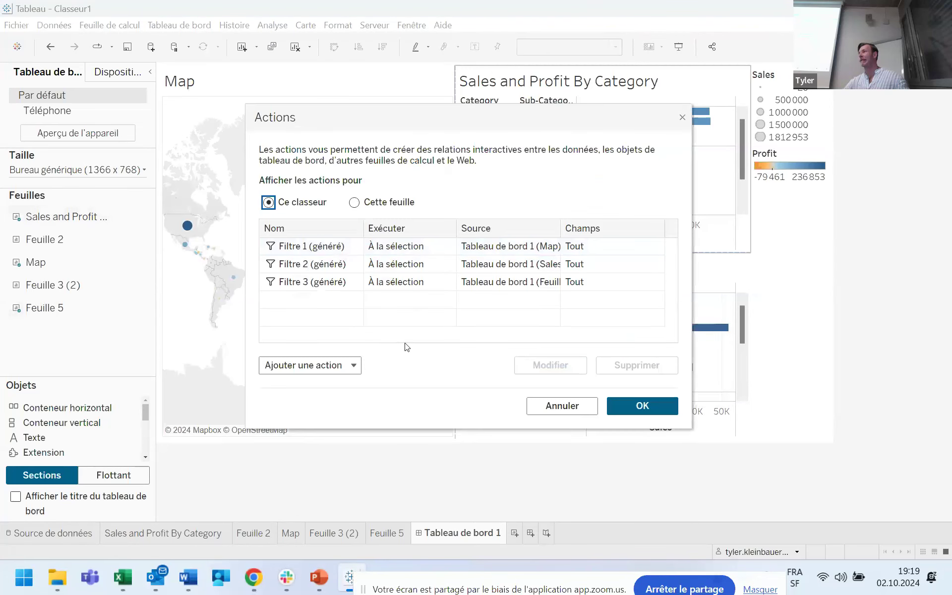
{"action": "left_click", "coordinate": [682, 118]}
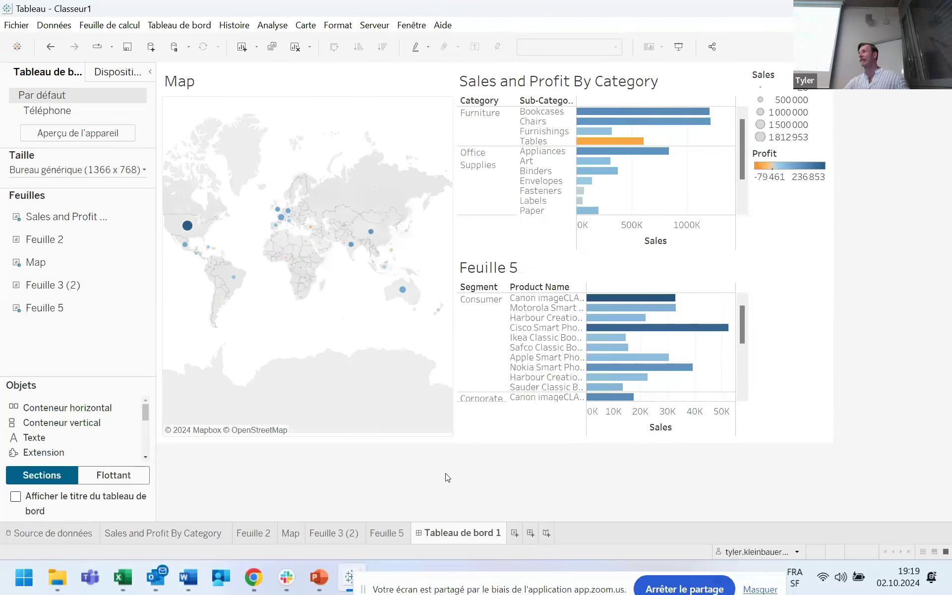
Filter the dashboard by United States on the map to check the other charts, and clear the selection.
{"action": "left_click", "coordinate": [190, 226]}
{"action": "left_click", "coordinate": [188, 226]}
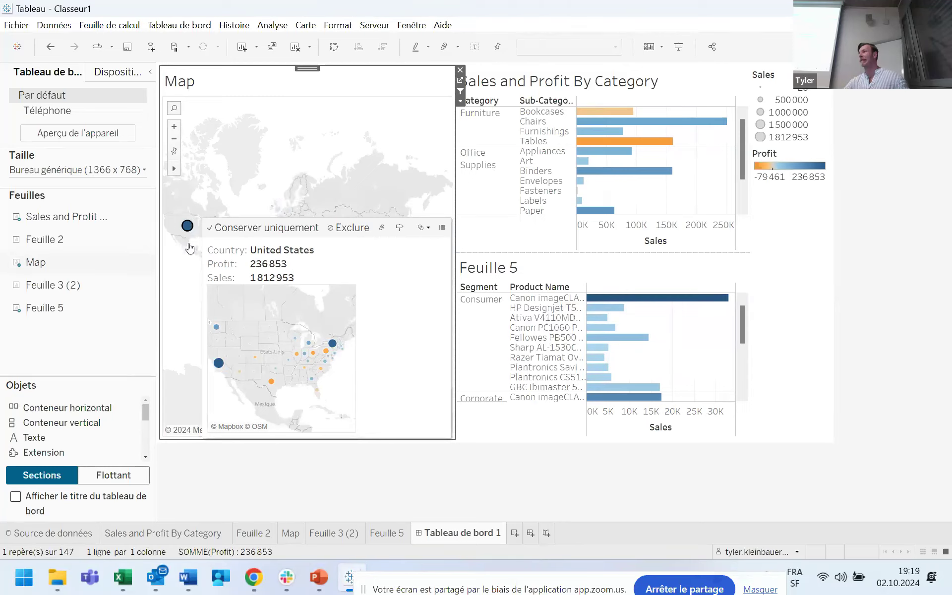
{"action": "left_click", "coordinate": [422, 475]}
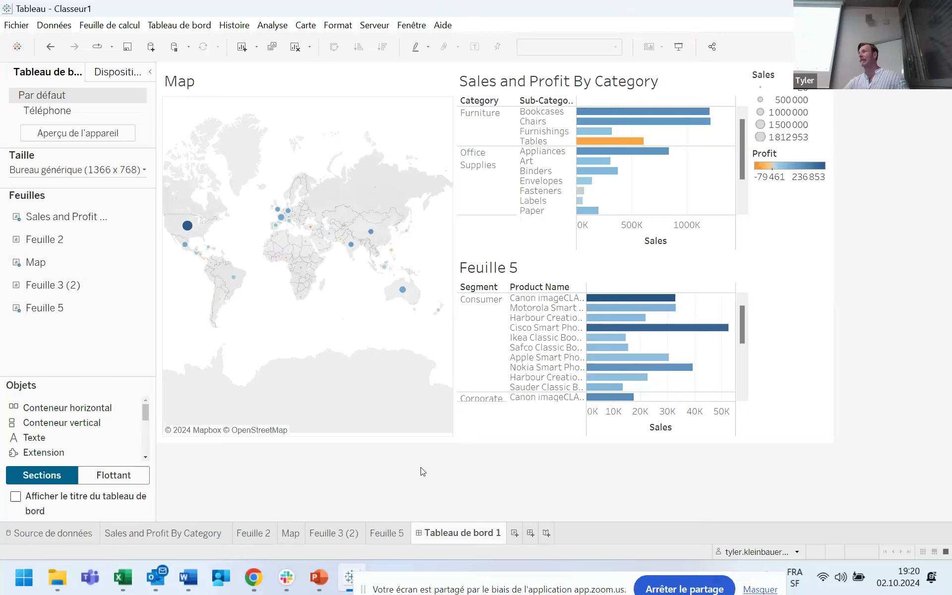
Switch to TechTalk.pptx in PowerPoint, present slide 19 (Exercice 3 – Filtres), and return to the Tableau dashboard.
{"action": "left_click_drag", "start_coordinate": [472, 578], "coordinate": [578, 461]}
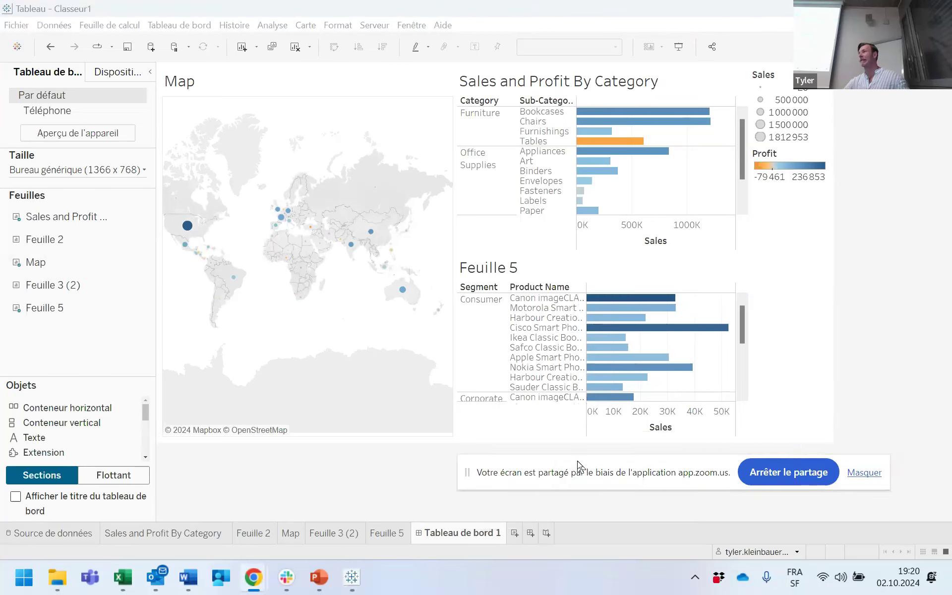
{"action": "mouse_move", "coordinate": [322, 576]}
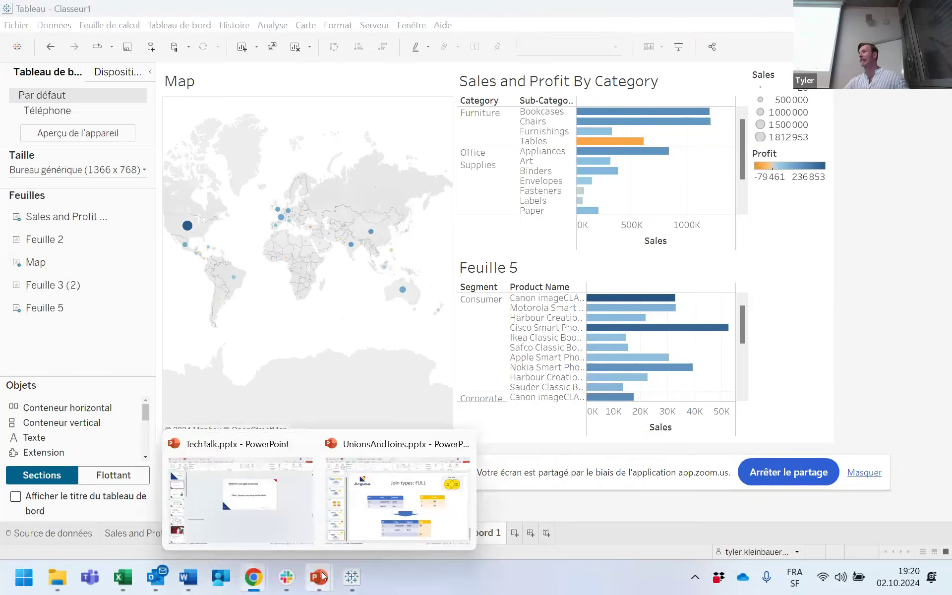
{"action": "left_click", "coordinate": [268, 515]}
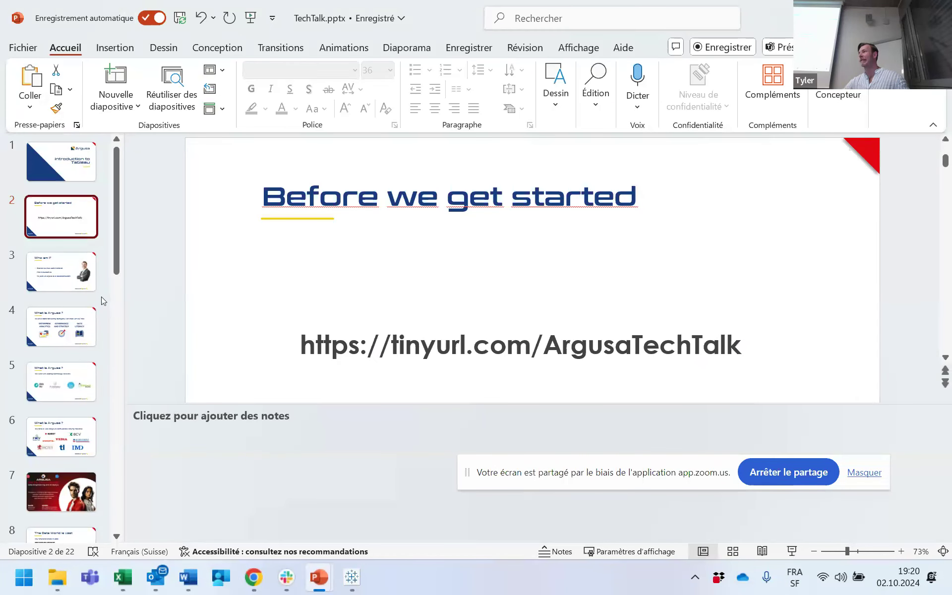
{"action": "scroll", "coordinate": [59, 297], "scroll_direction": "down", "scroll_amount": 2}
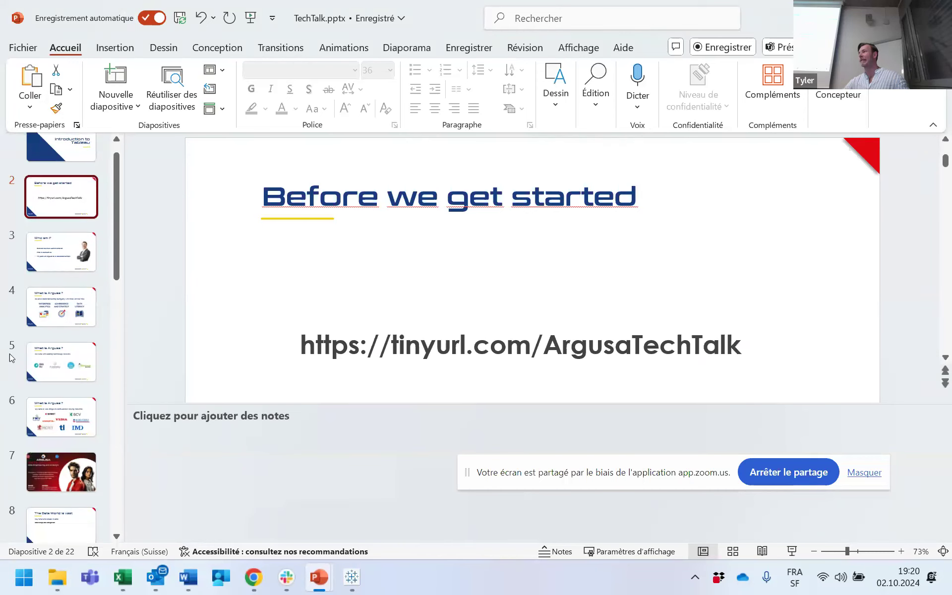
{"action": "scroll", "coordinate": [26, 397], "scroll_direction": "down", "scroll_amount": 12}
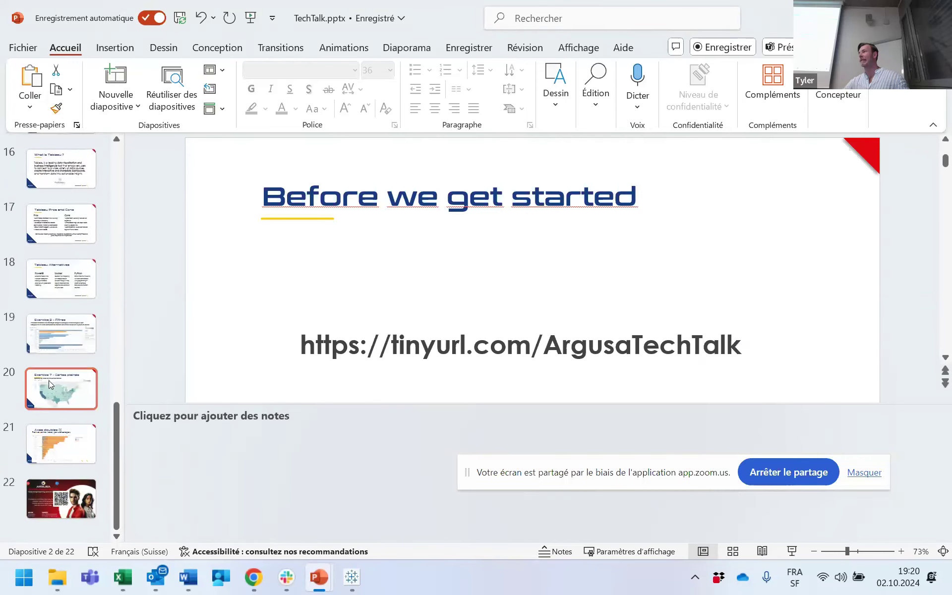
{"action": "left_click", "coordinate": [55, 334]}
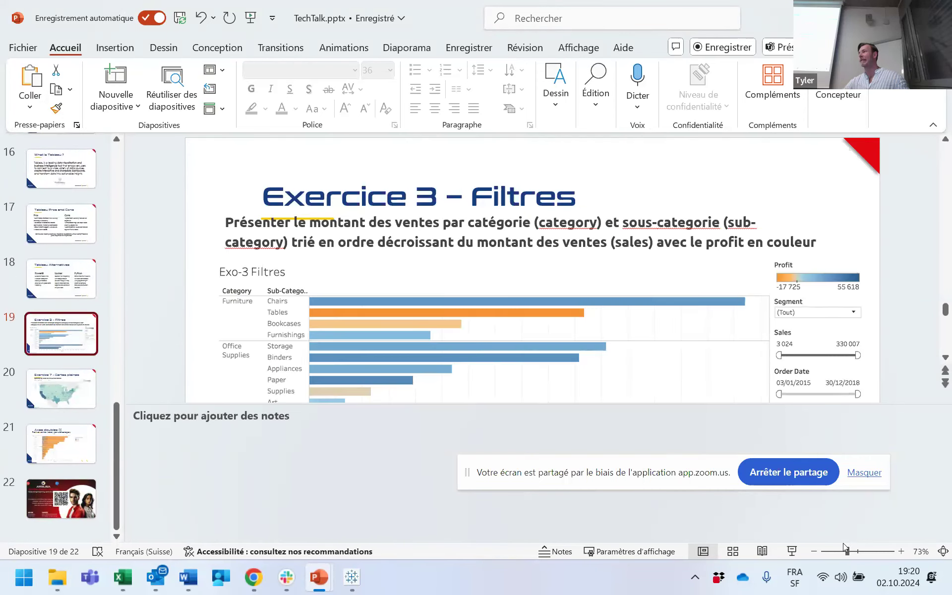
{"action": "left_click", "coordinate": [792, 554]}
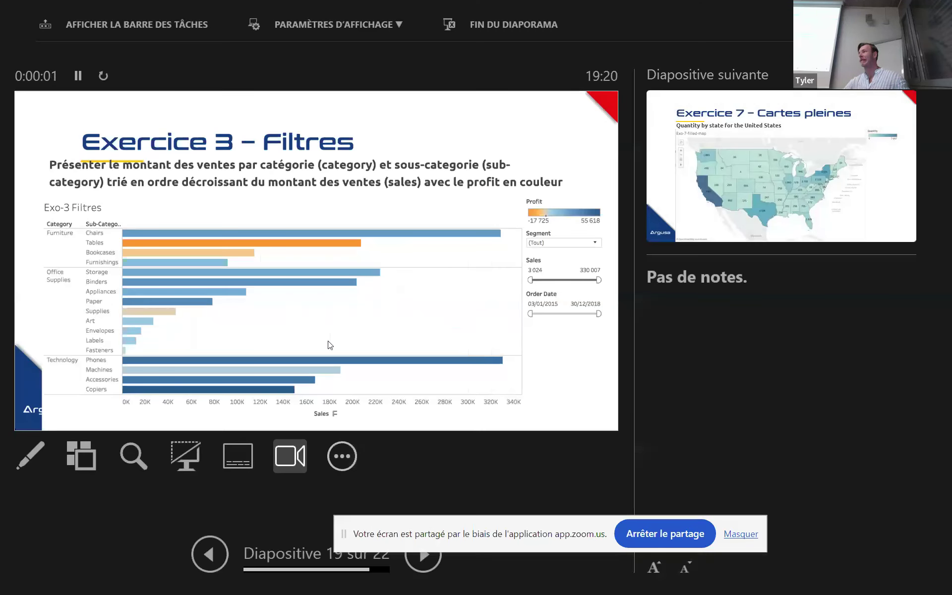
{"action": "key", "text": "Escape"}
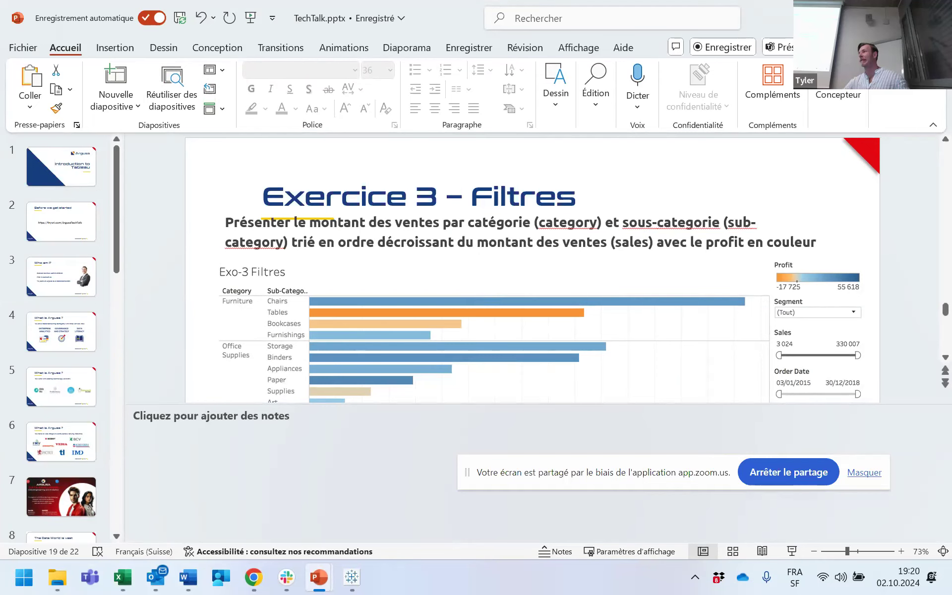
{"action": "key", "text": "alt+Tab"}
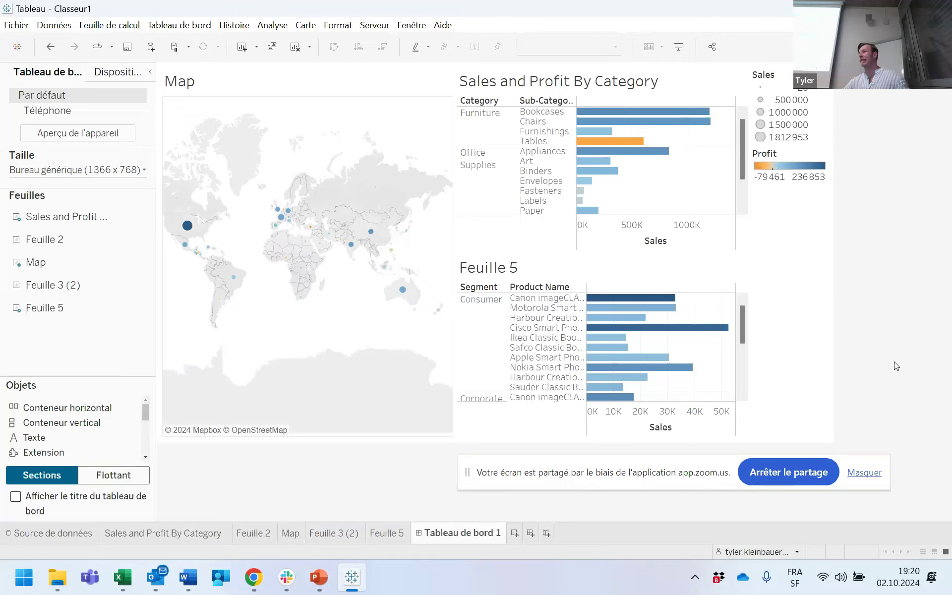
Inspect the workbook name pattern in the Order 2014+ union settings of the Global Superstore data source, leaving the settings as they are.
{"action": "left_click", "coordinate": [47, 532]}
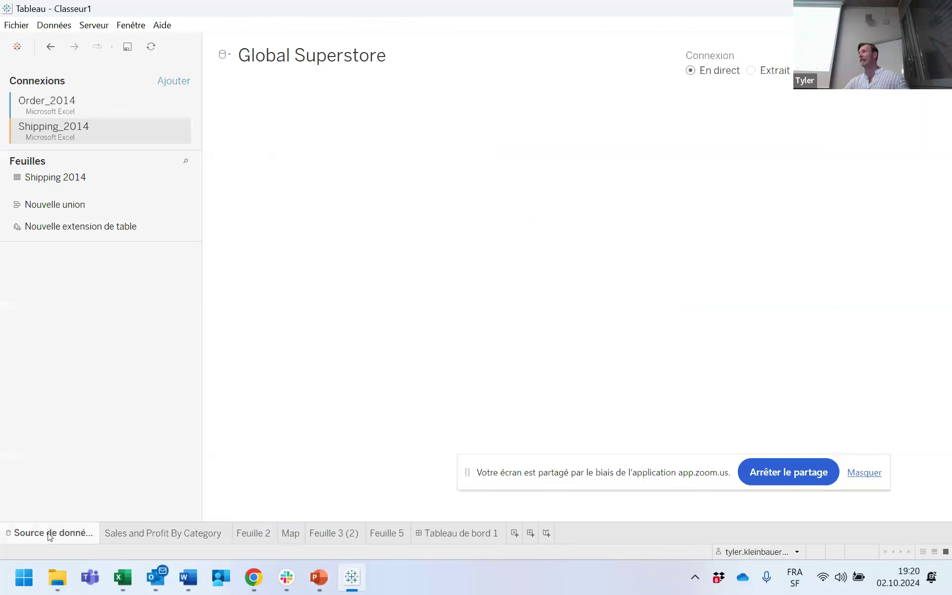
{"action": "double_click", "coordinate": [326, 130]}
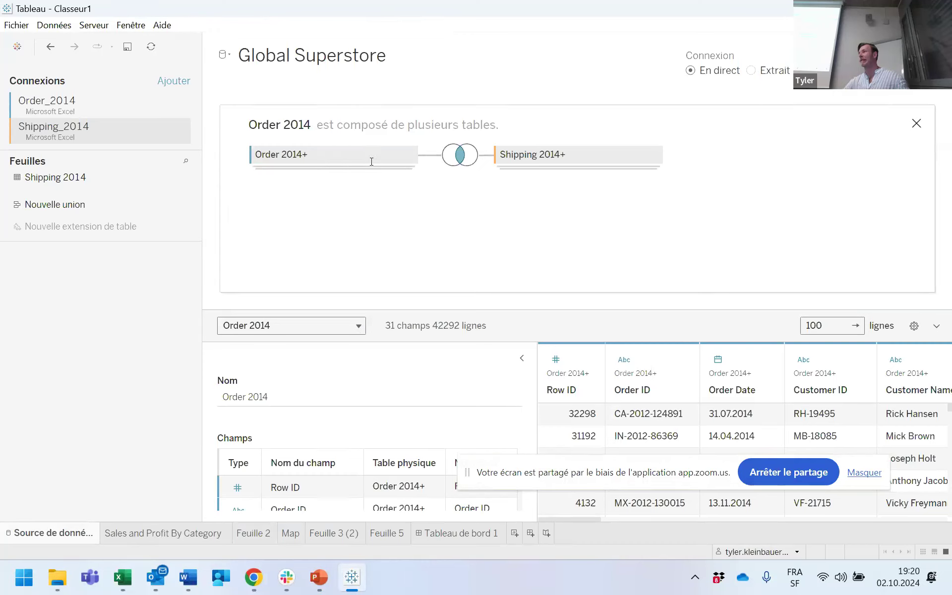
{"action": "left_click", "coordinate": [410, 154]}
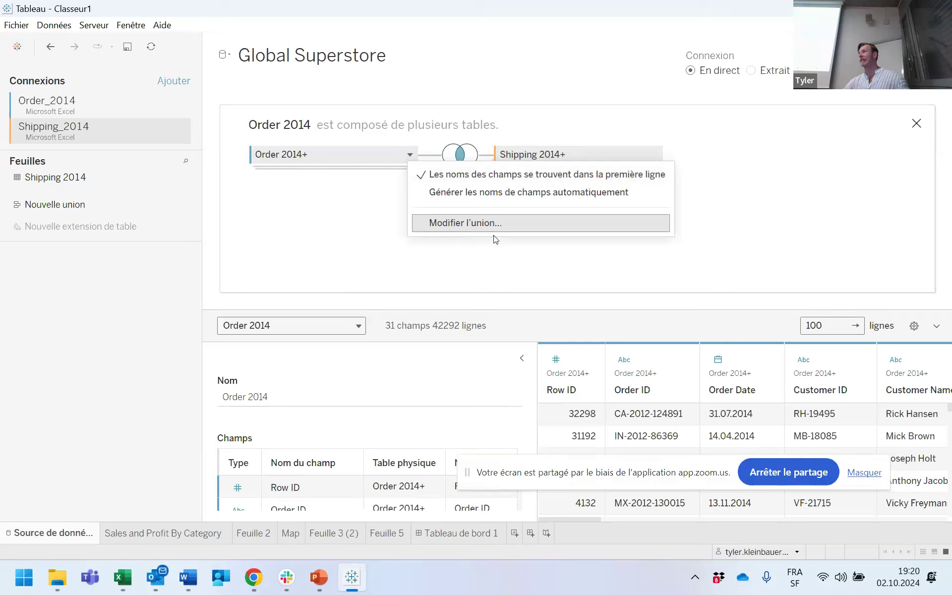
{"action": "left_click", "coordinate": [468, 222]}
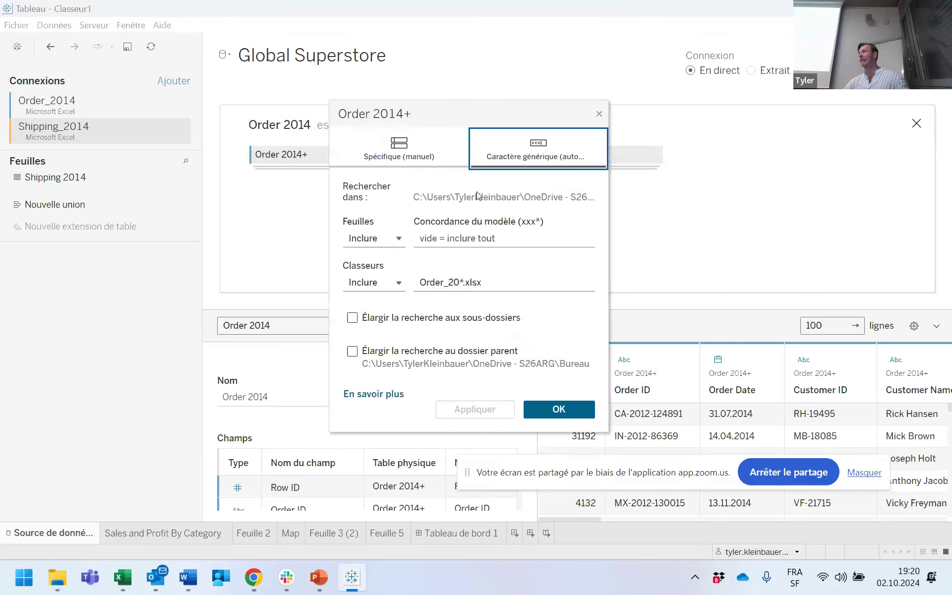
{"action": "left_click_drag", "start_coordinate": [441, 101], "coordinate": [436, 83]}
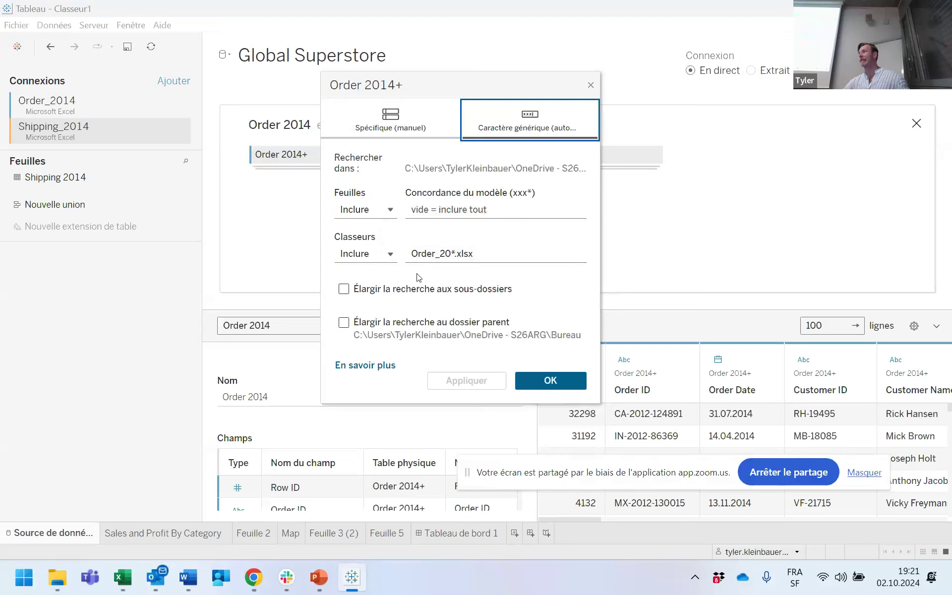
{"action": "left_click", "coordinate": [472, 252]}
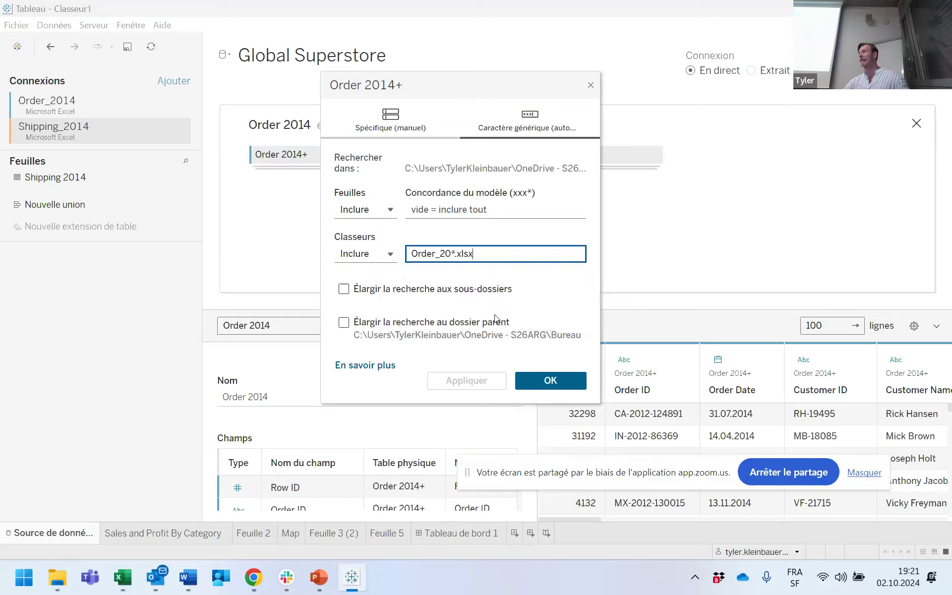
{"action": "left_click", "coordinate": [537, 380]}
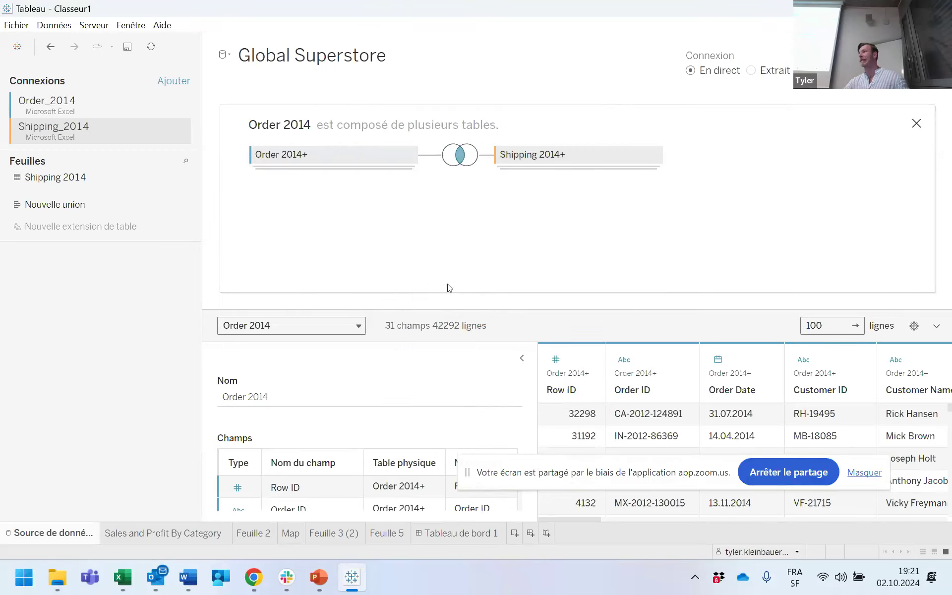
Add a new blank worksheet to the workbook and return to Tableau de bord 1.
{"action": "left_click", "coordinate": [515, 533]}
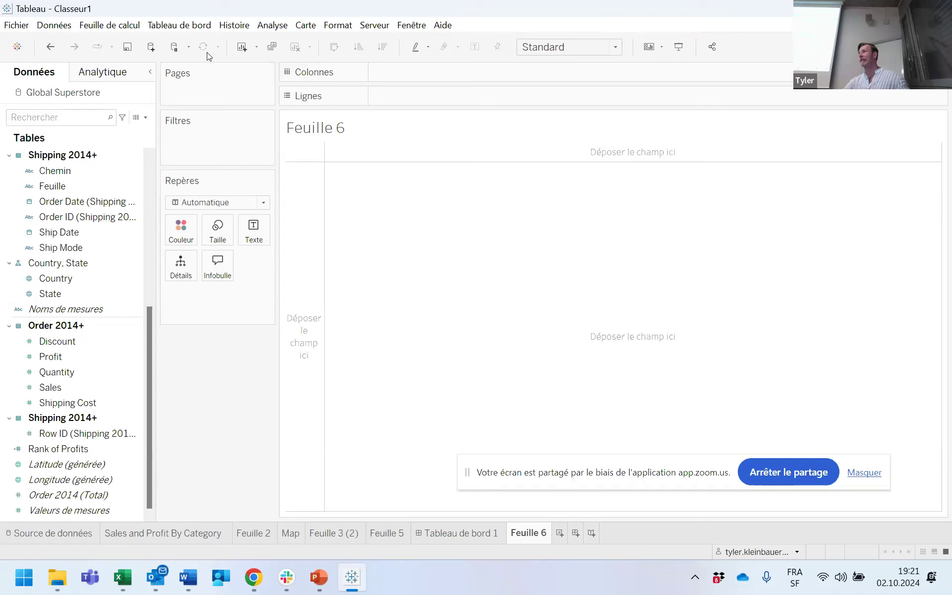
{"action": "left_click", "coordinate": [34, 526]}
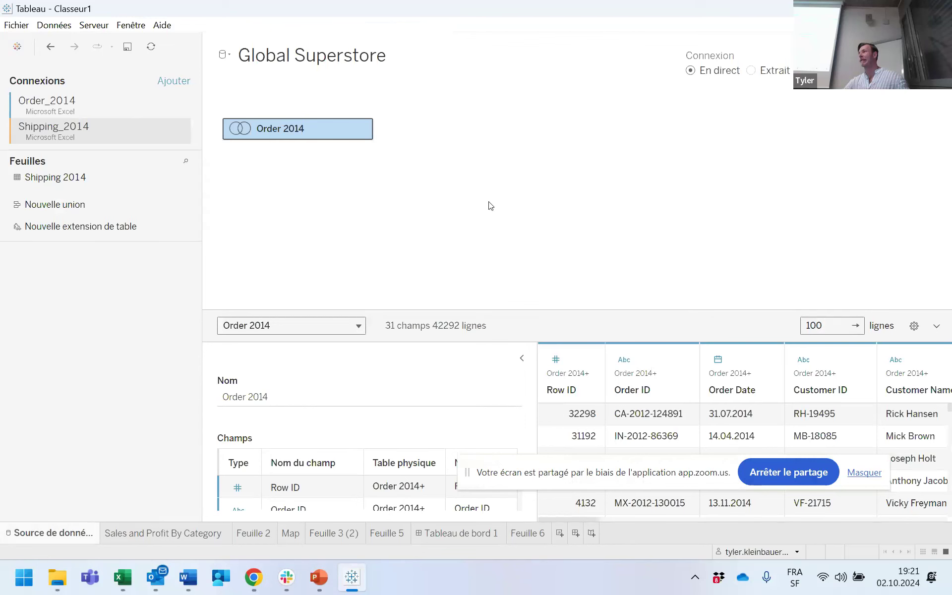
{"action": "left_click", "coordinate": [487, 536]}
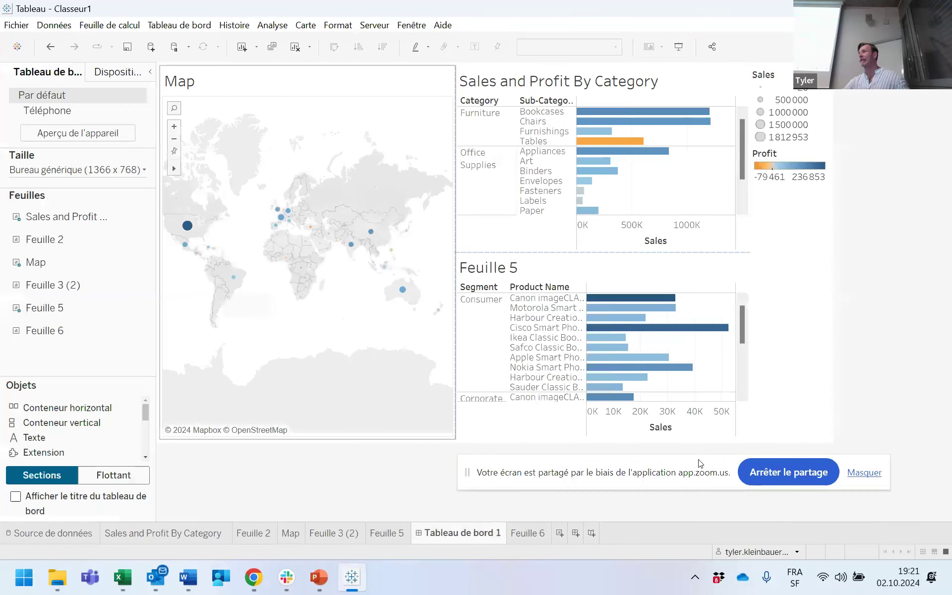